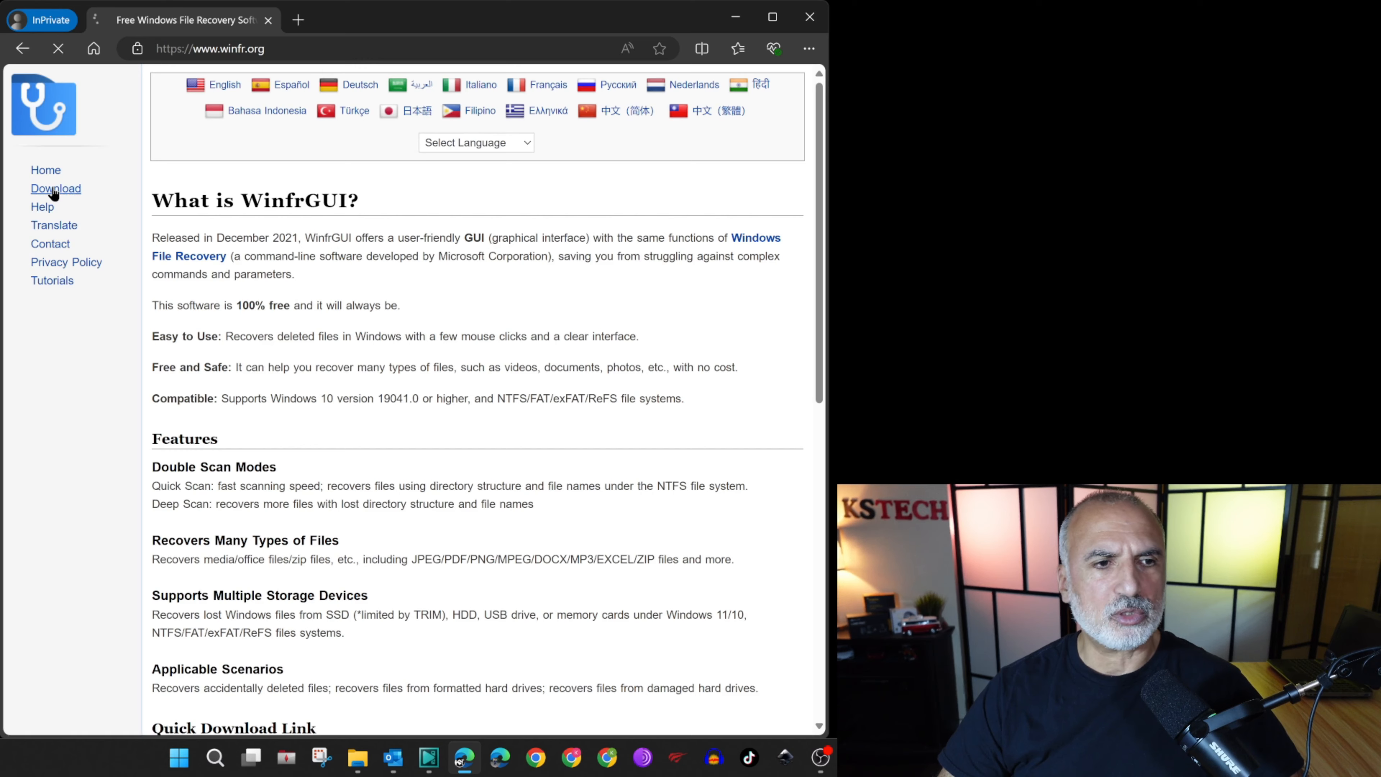
Download the WinfrGUI setup file from the winfr.org download page and show it in its folder
click(241, 322)
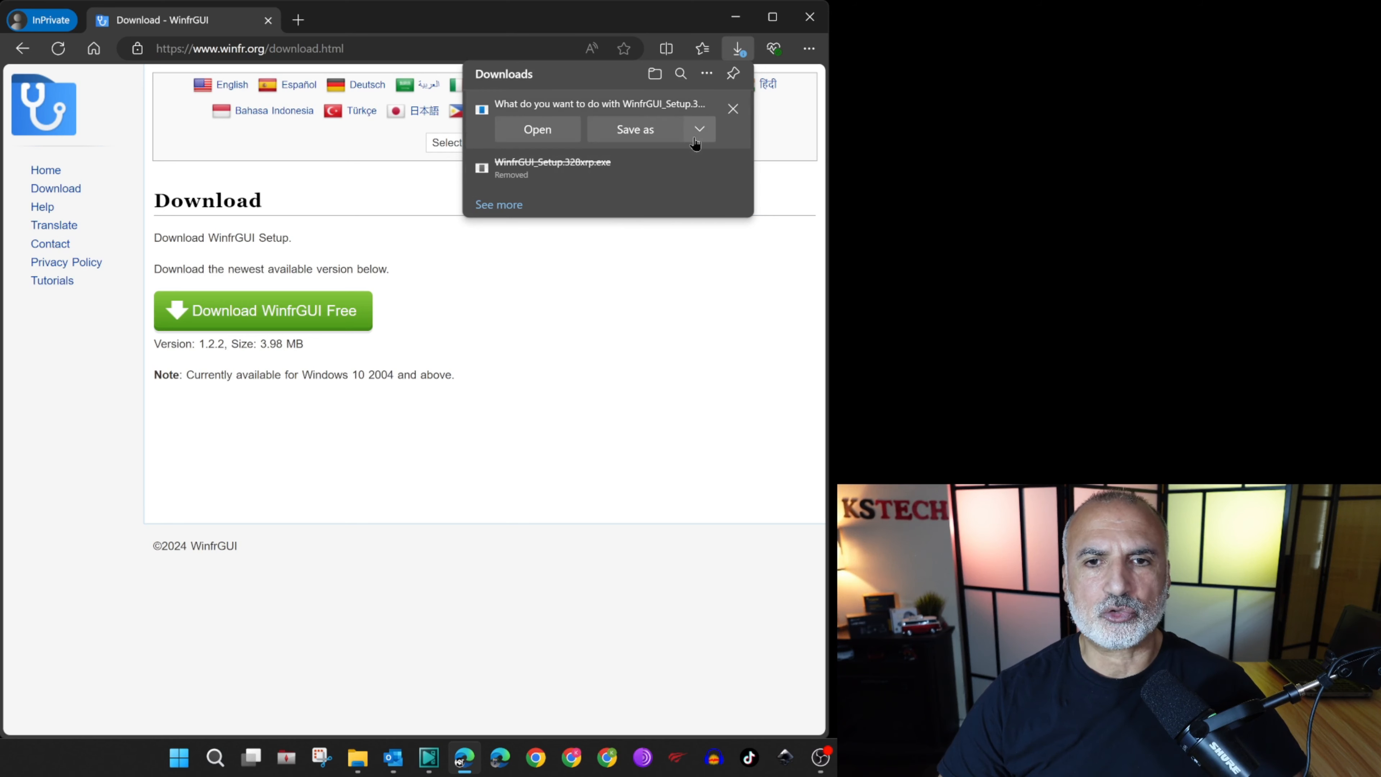
click(689, 158)
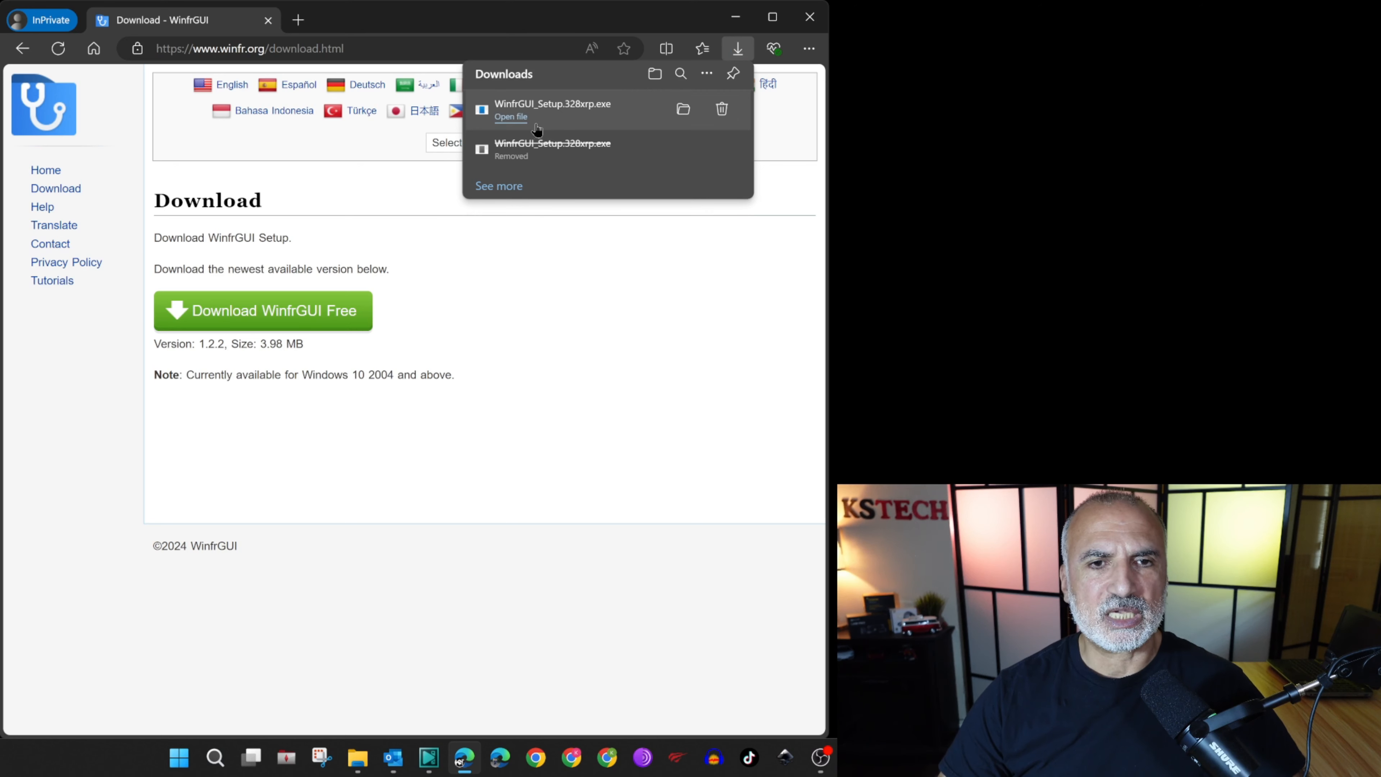
click(684, 110)
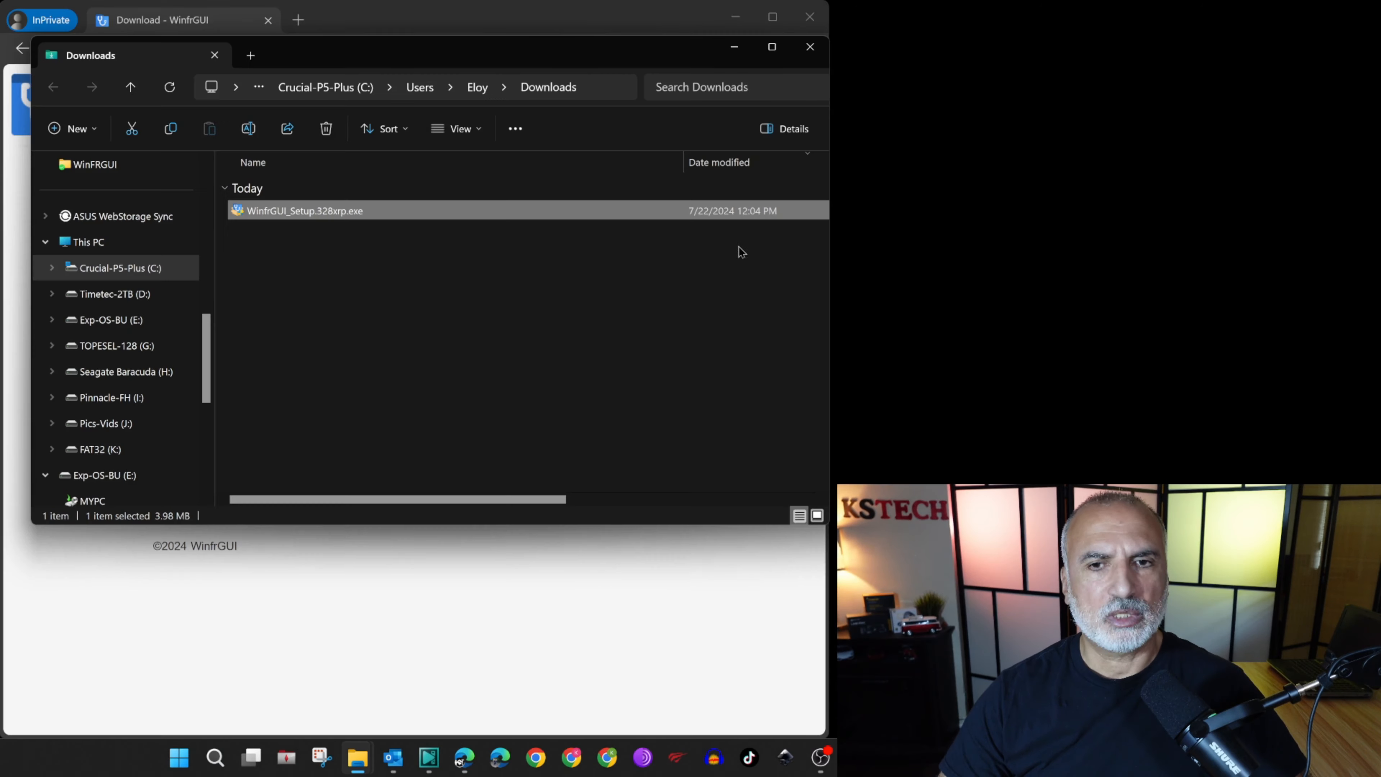
Run WinfrGUI_Setup.328xrp.exe and accept English as the setup language
double_click(273, 211)
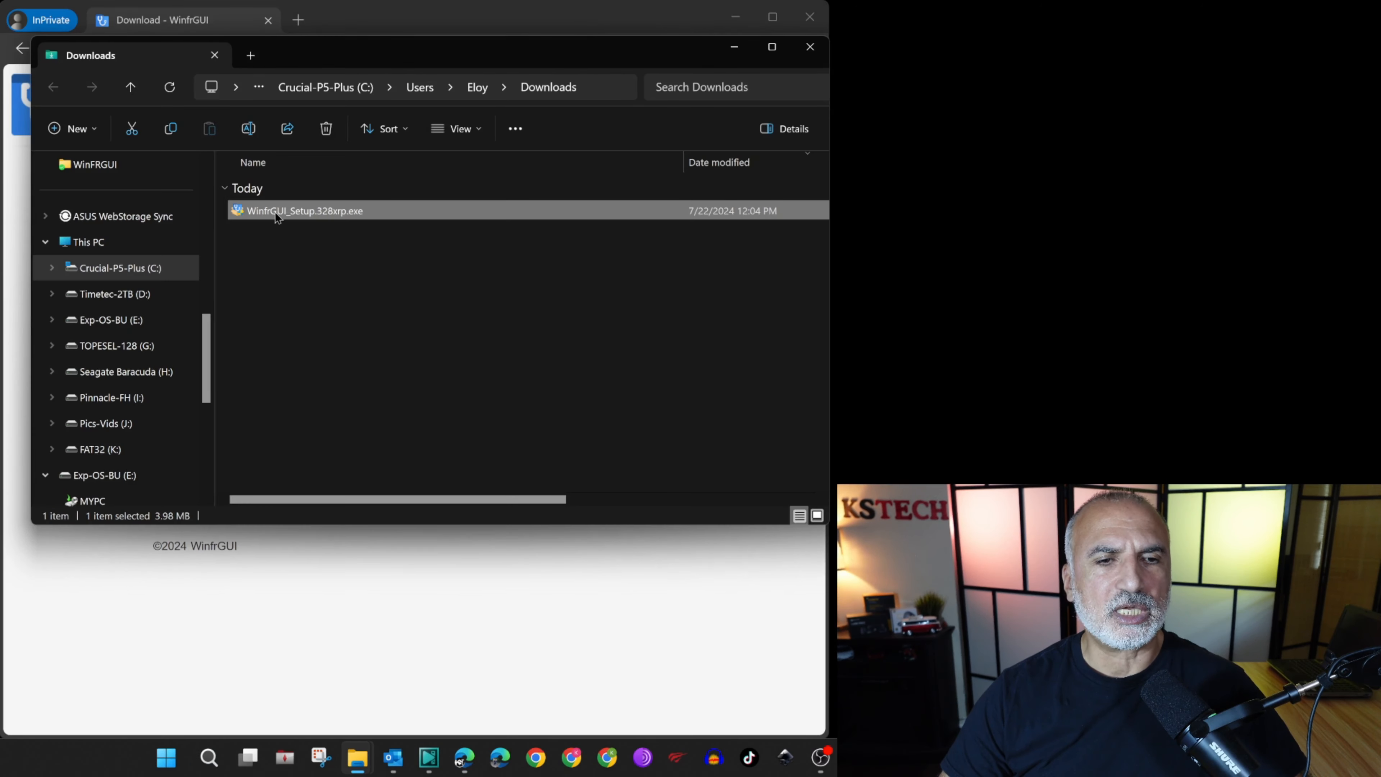
click(336, 464)
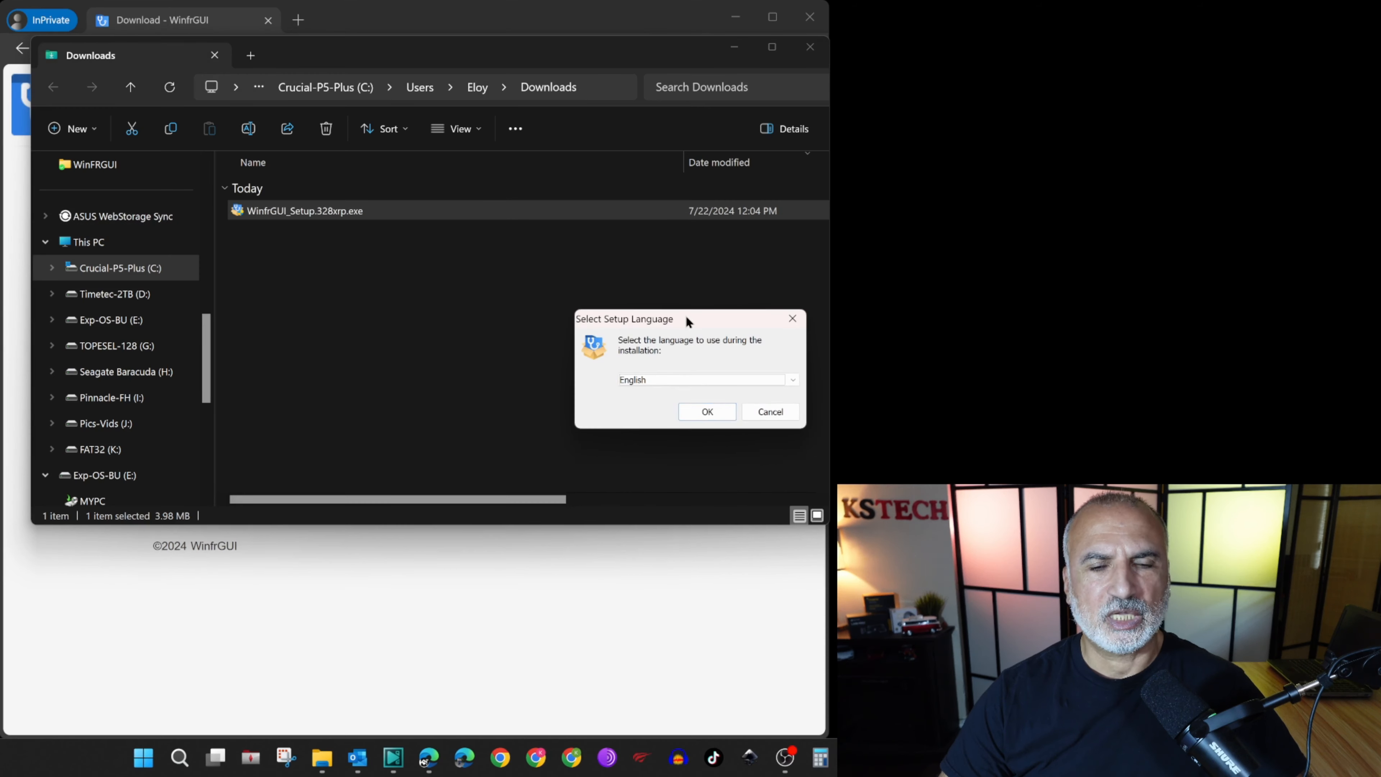
click(702, 384)
click(700, 377)
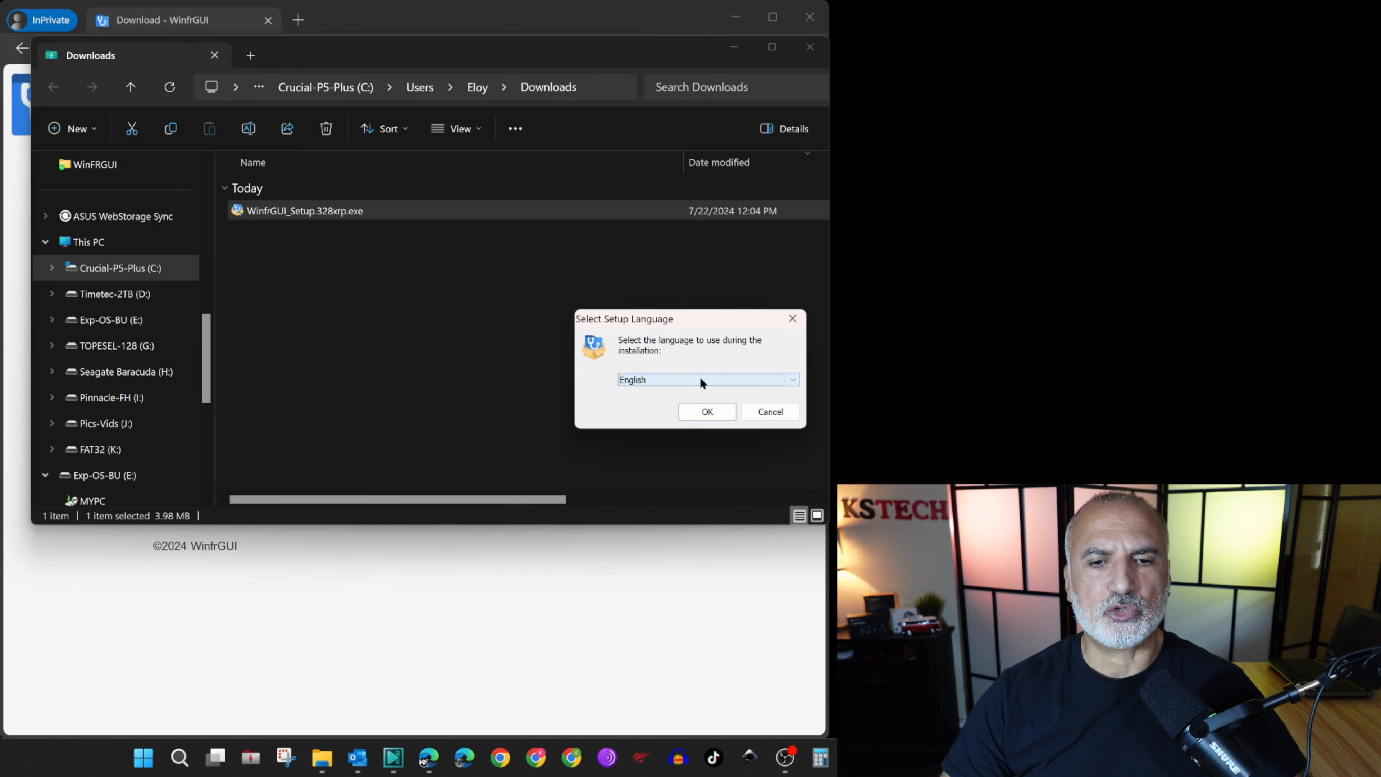
click(696, 412)
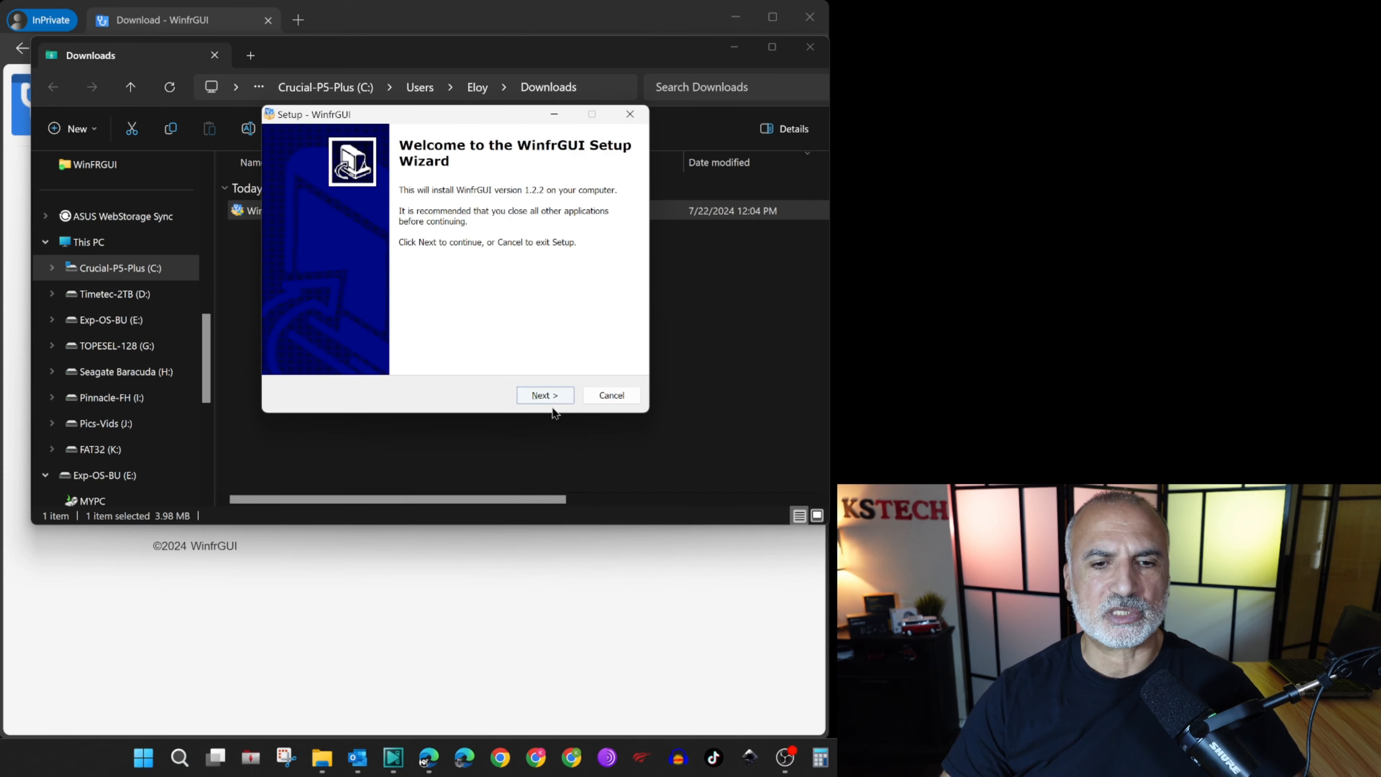
Install WinfrGUI with the setup wizard, close the extra web page, and finish without launching the program
click(546, 395)
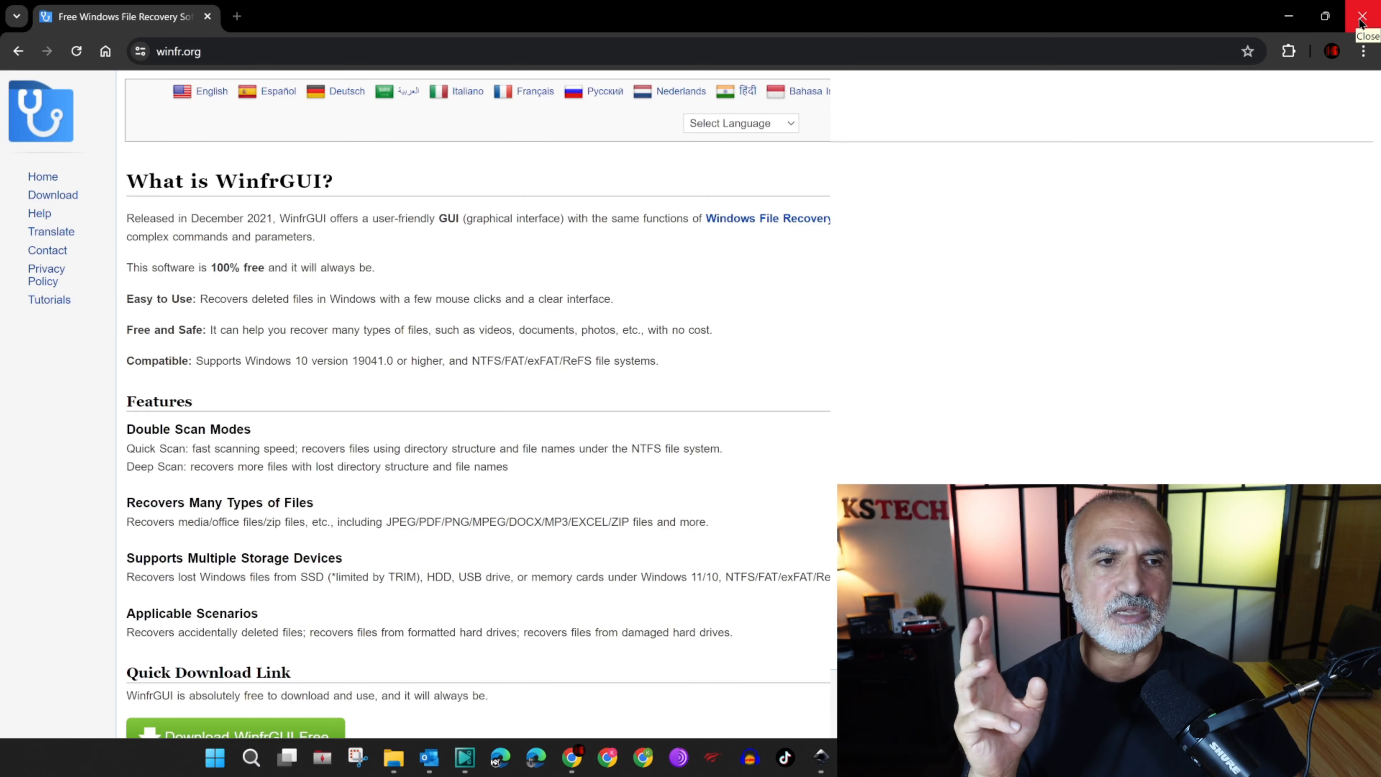
click(1361, 16)
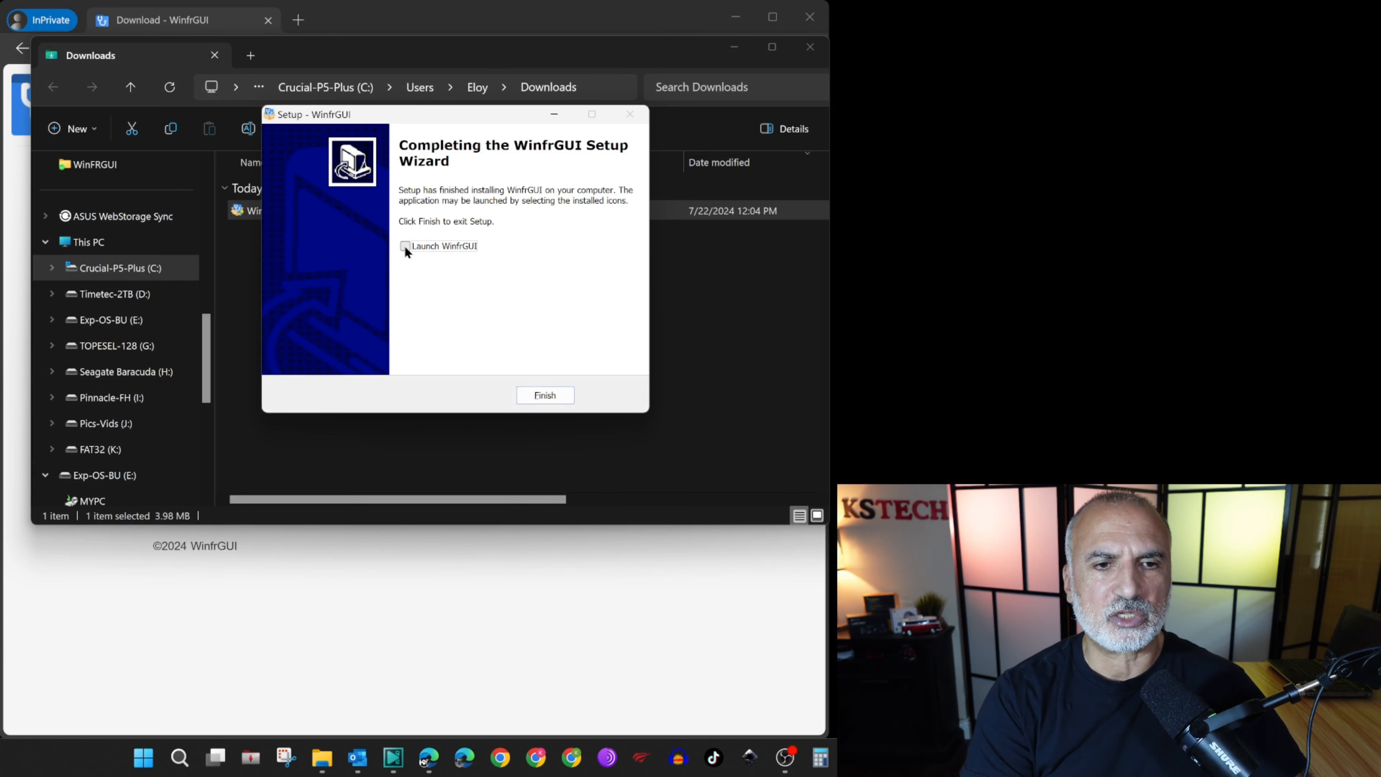
click(544, 396)
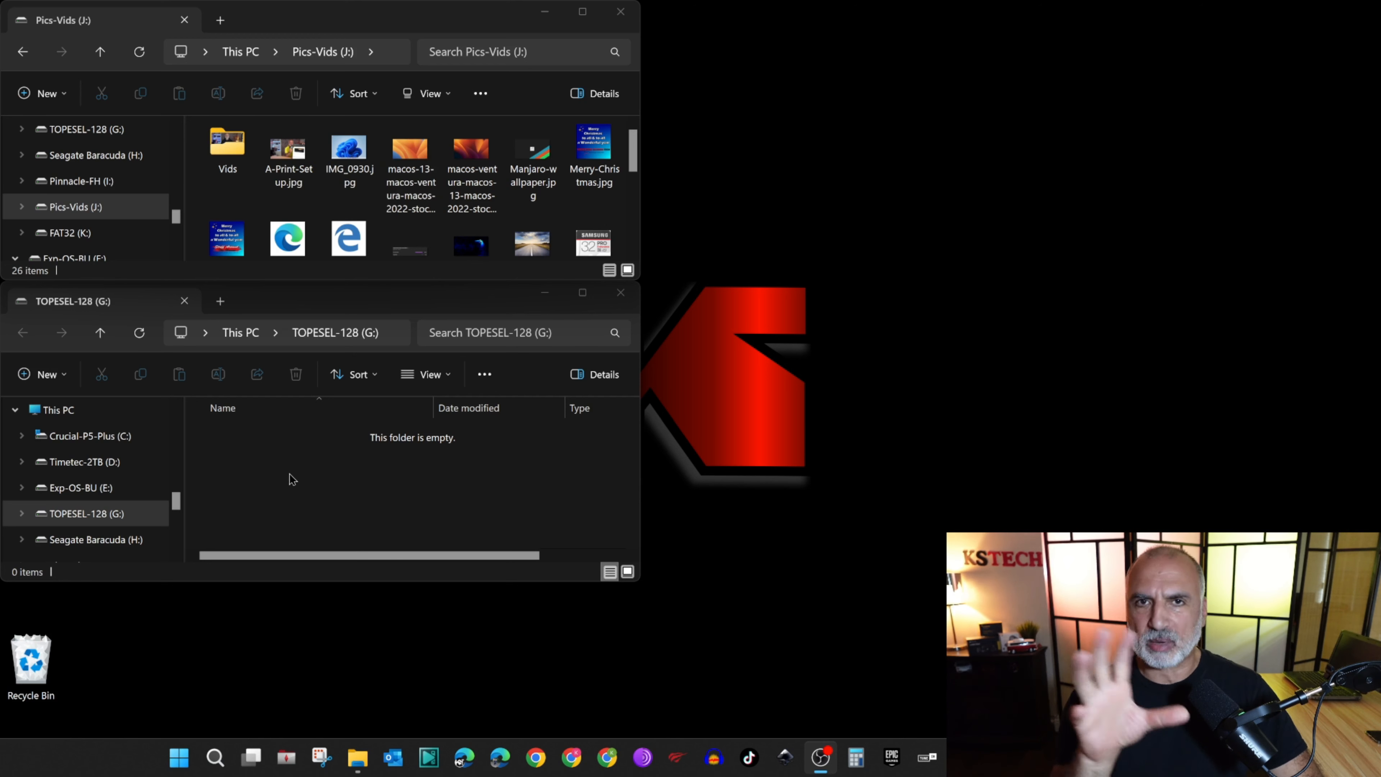
Permanently delete A-Print-Setup.jpg and IMG_0930.jpg from the Pics-Vids (J:) drive, bypassing the Recycle Bin
click(338, 210)
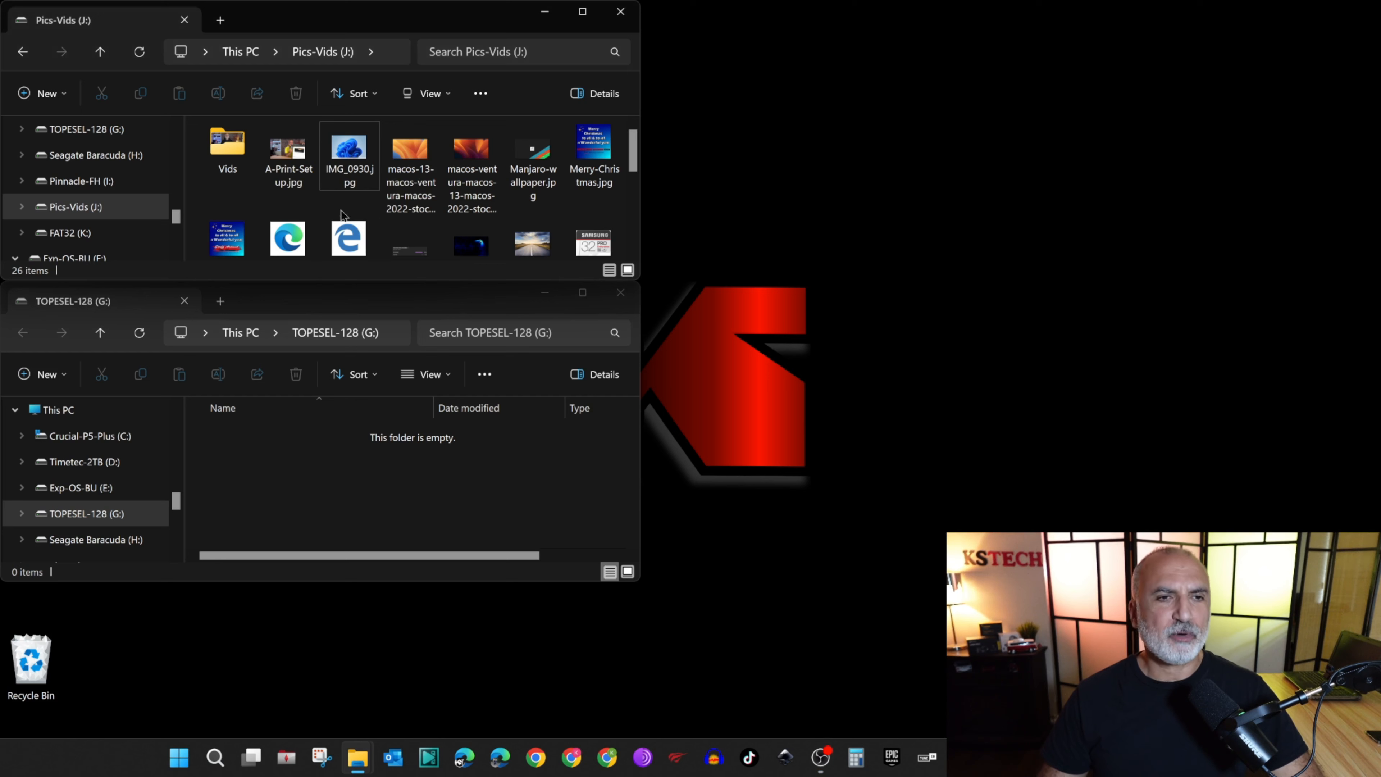
shift+click(297, 164)
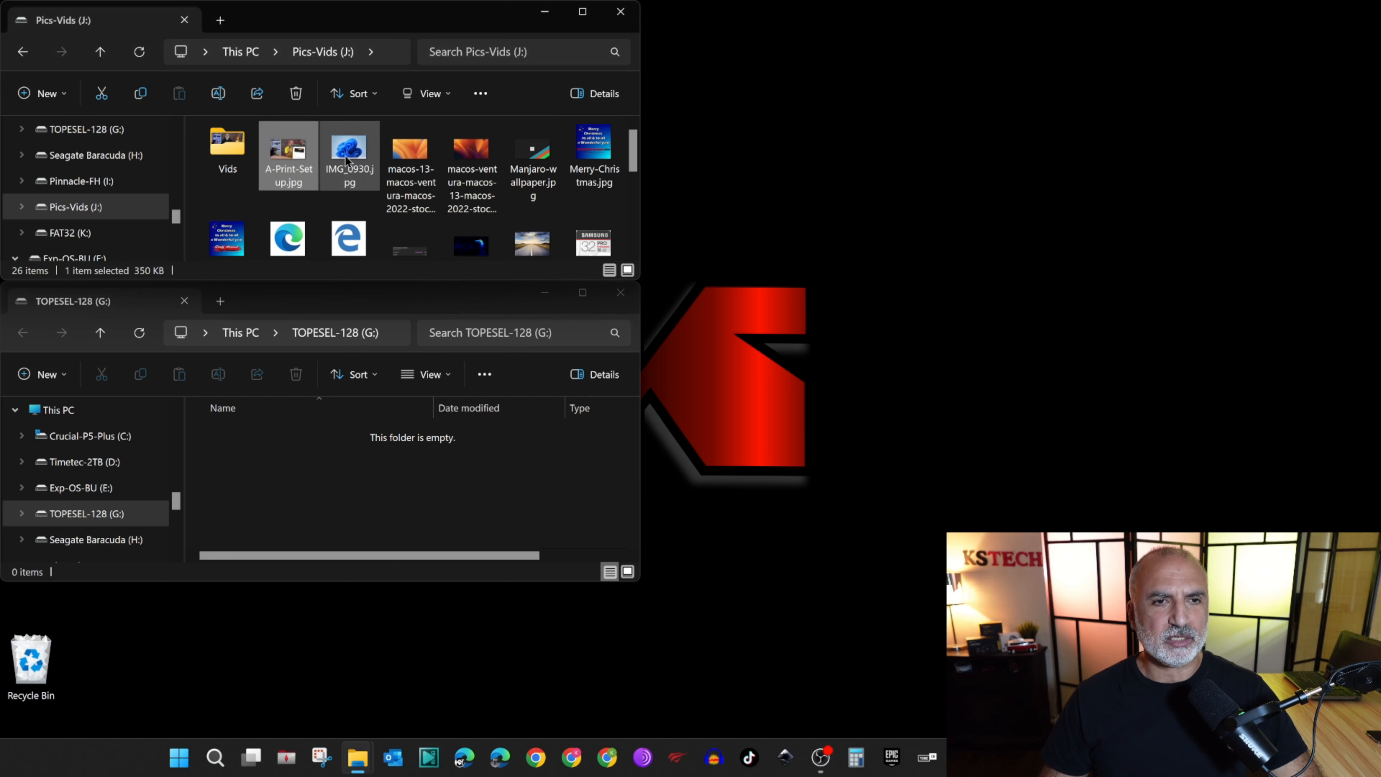
key(shift+Delete)
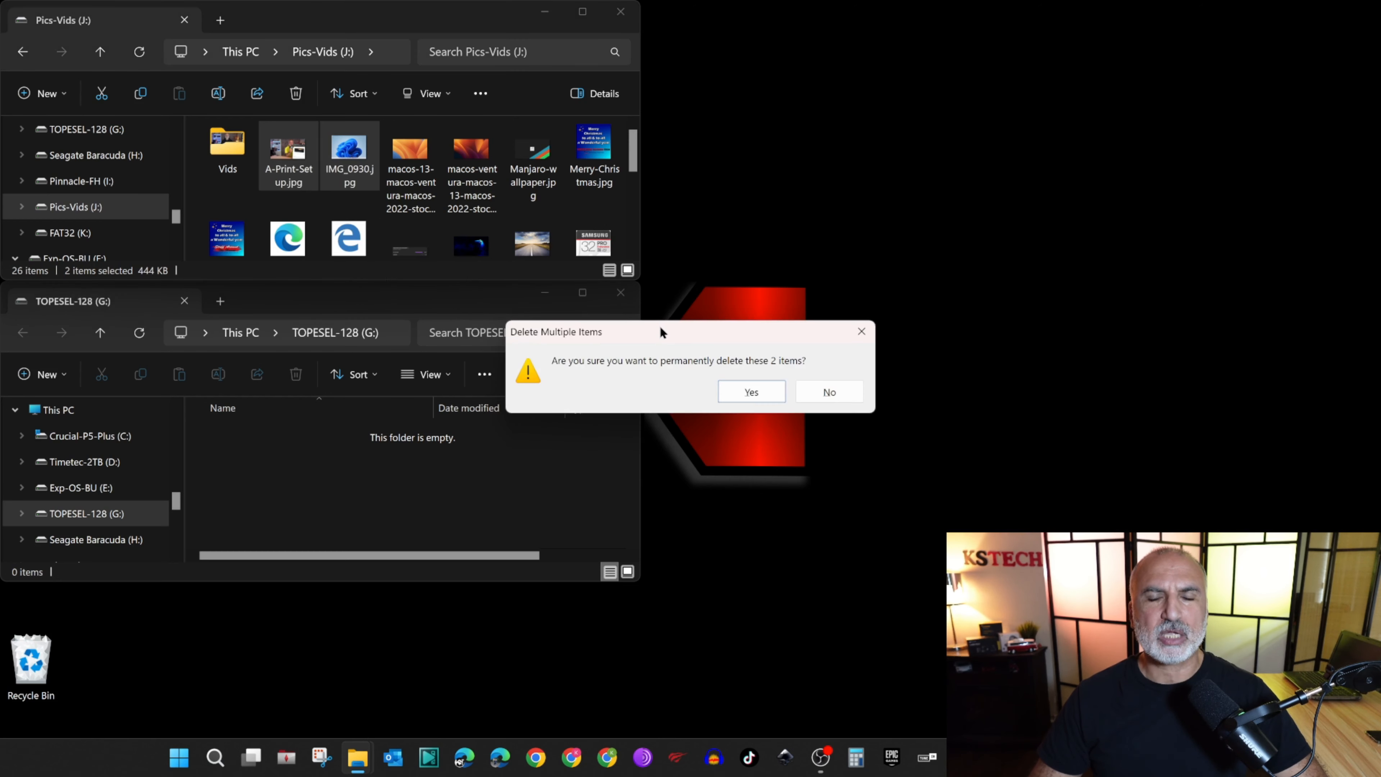
click(740, 391)
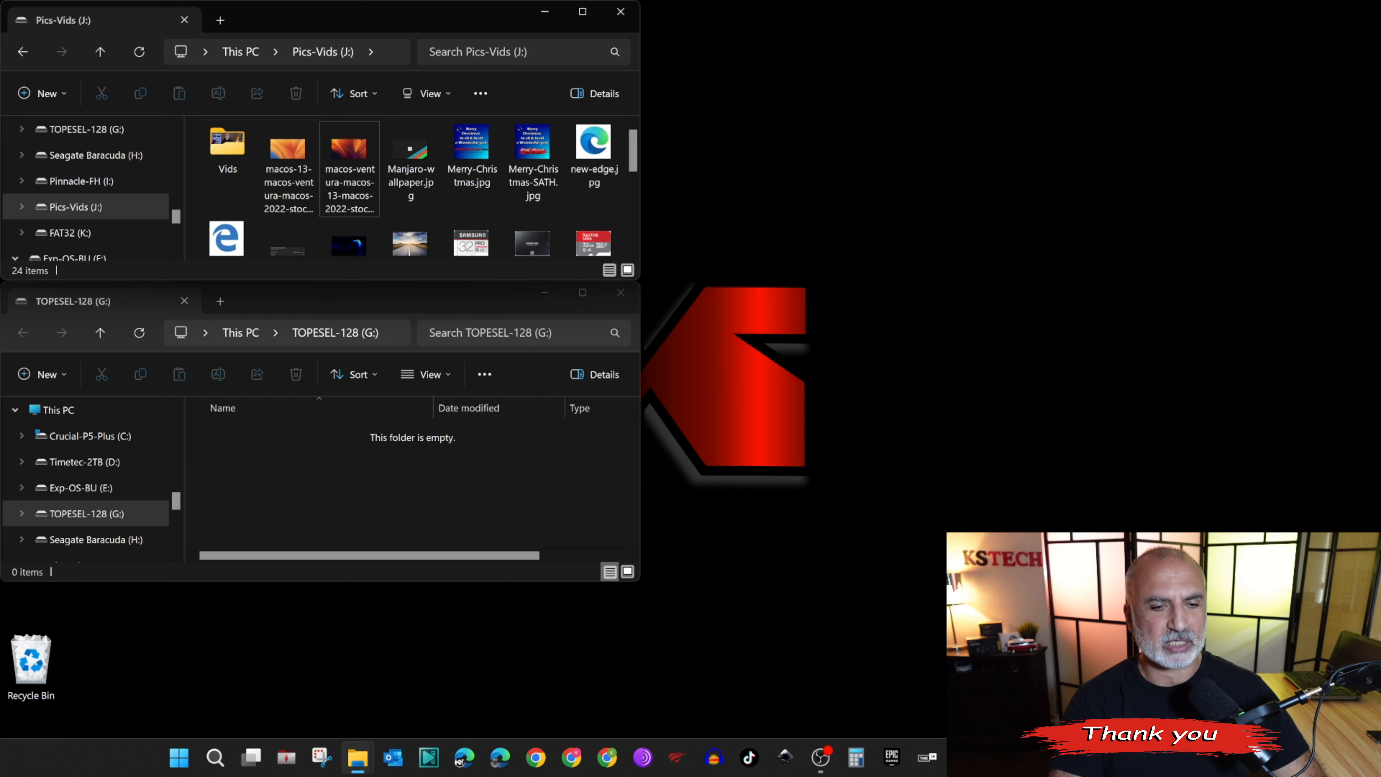
Find WinfrGUI with Windows search, launch it, and allow it to make changes to the device
click(214, 759)
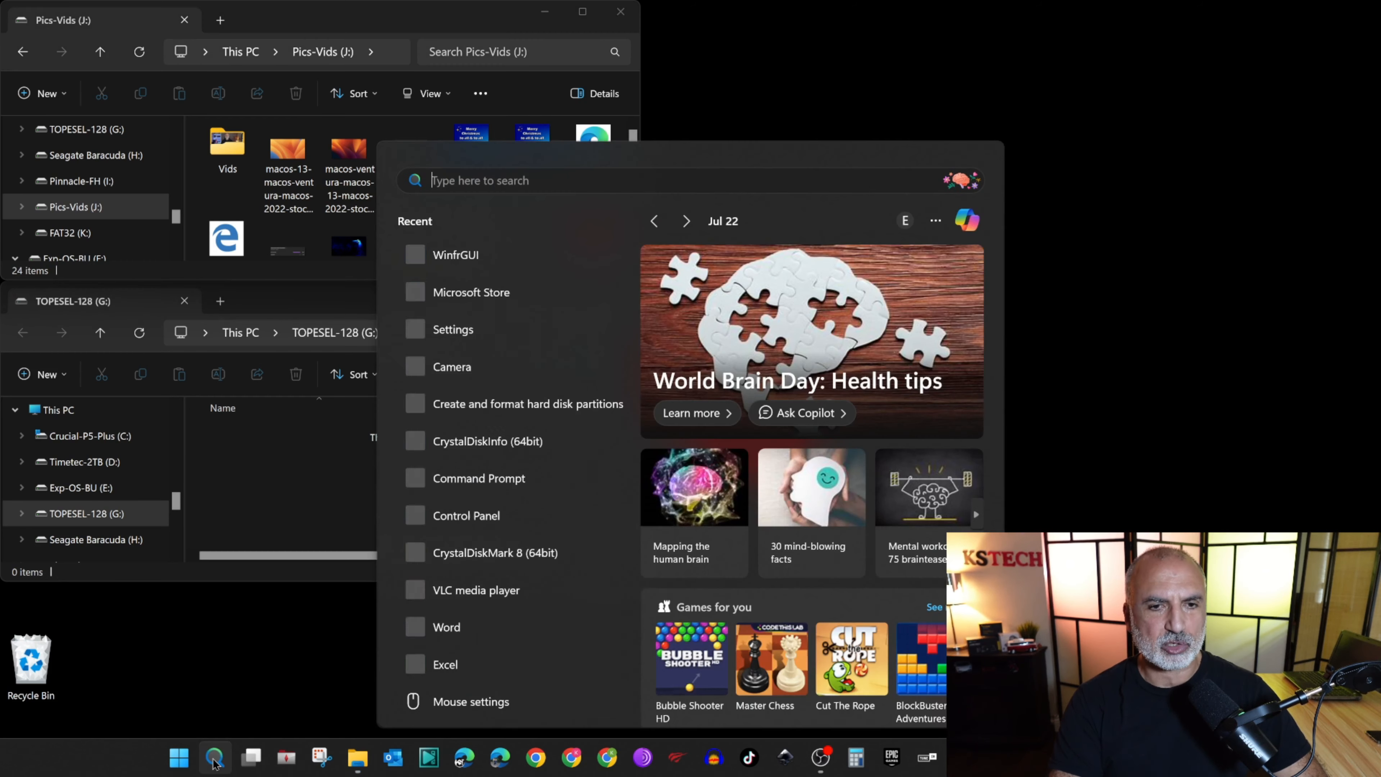
text(winfrGUI)
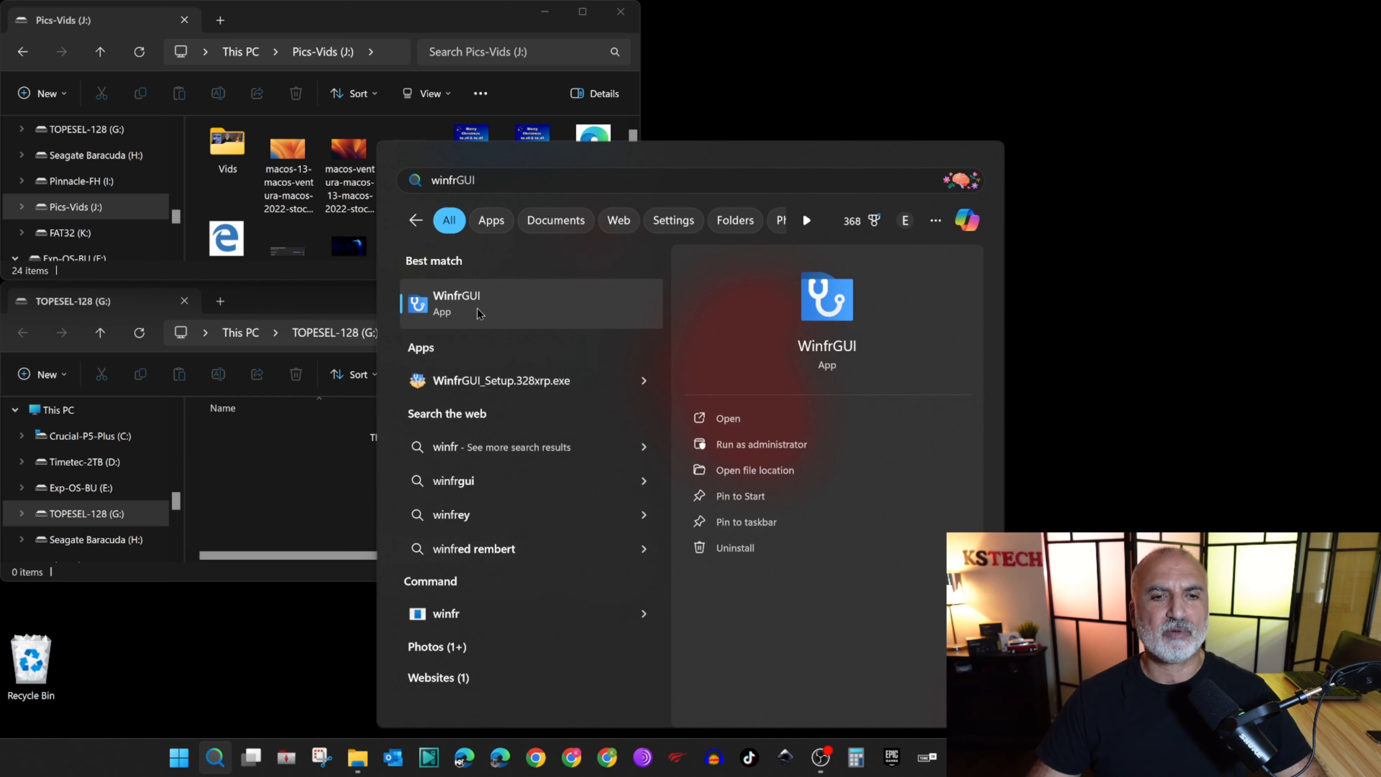
click(459, 306)
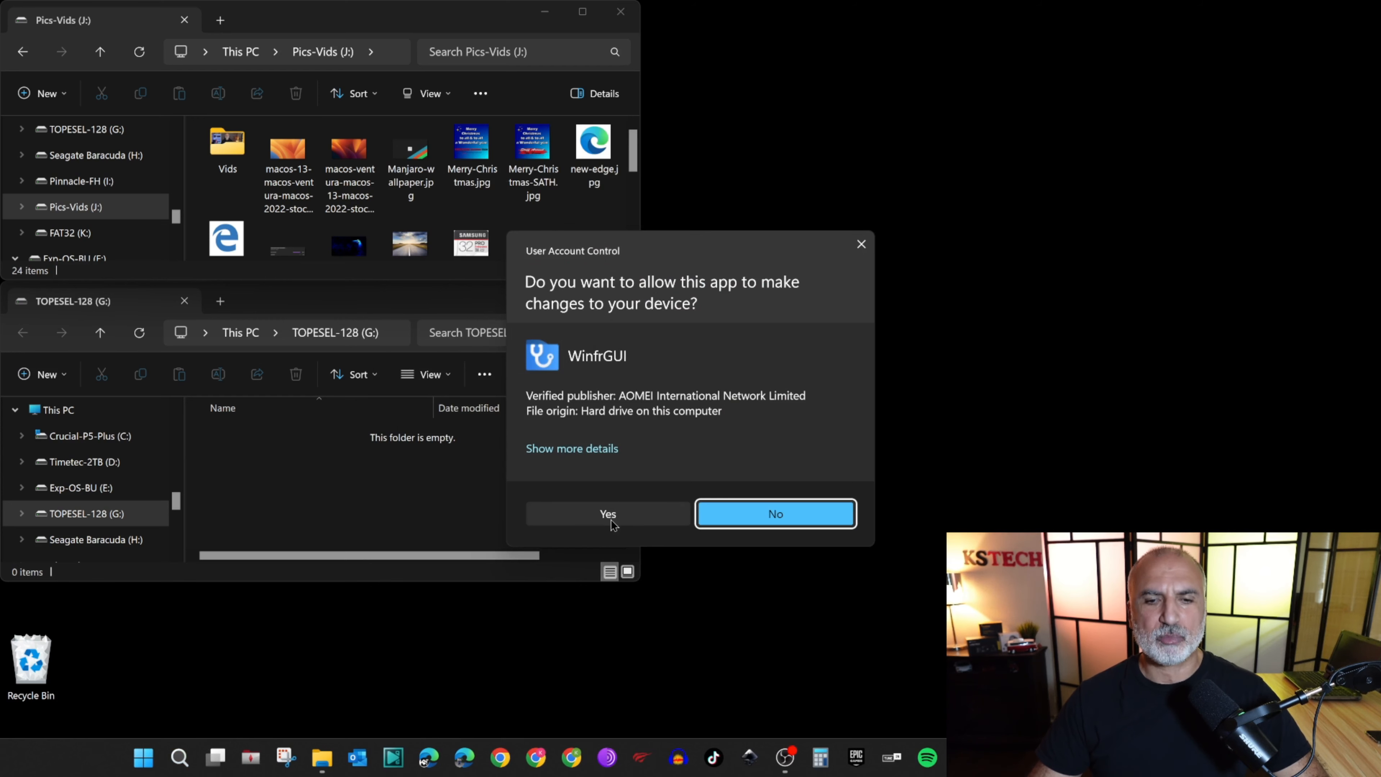
click(607, 514)
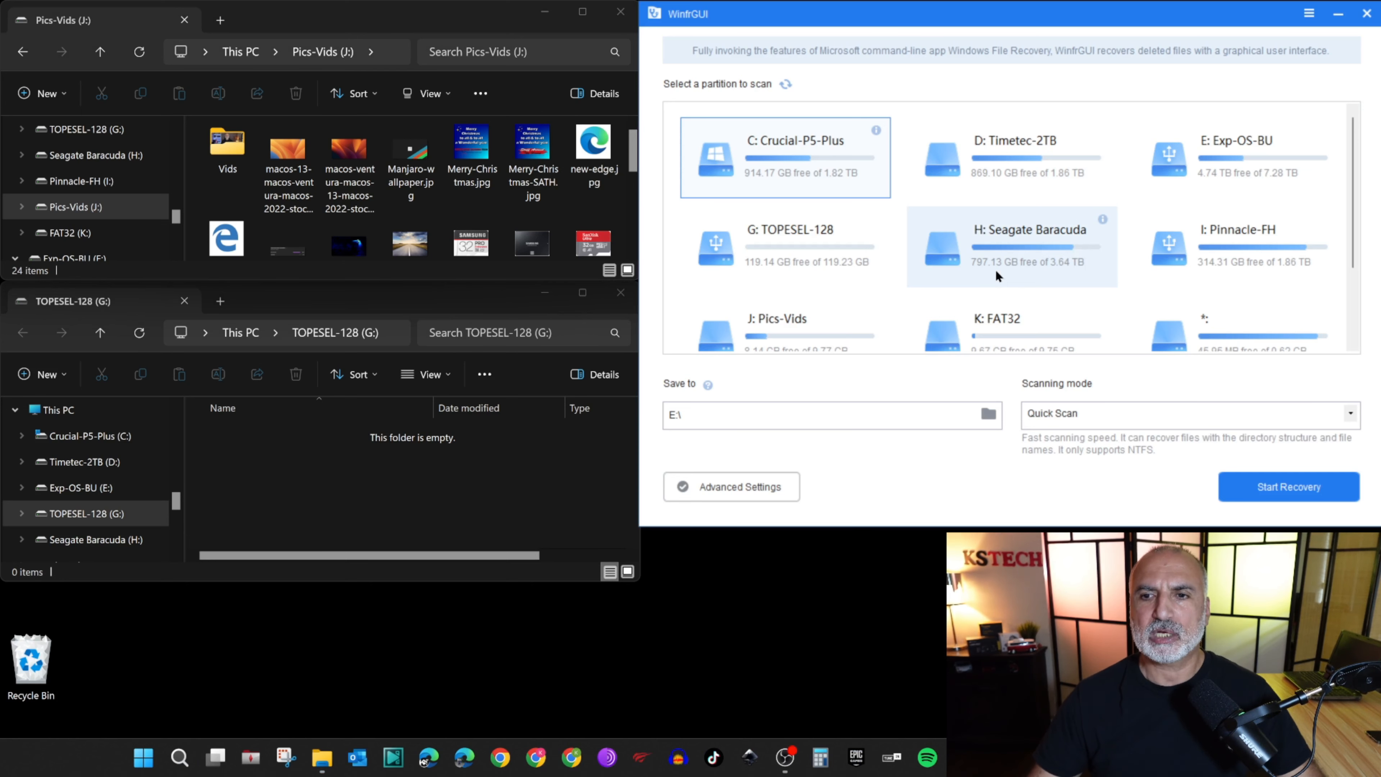
Select J: Pics-Vids as the partition to scan and set TOPESEL-128 (G:) as the save location
click(770, 326)
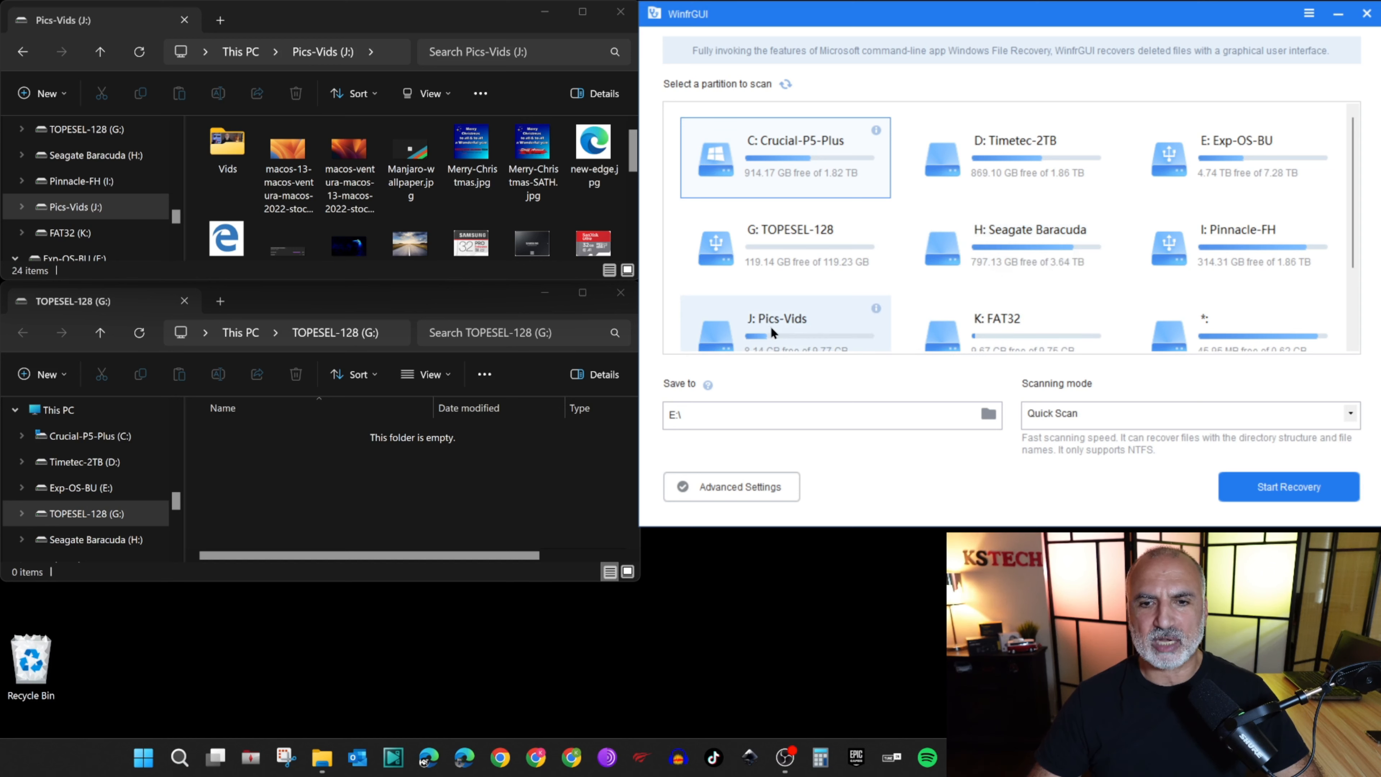
scroll(771, 325, down, 2)
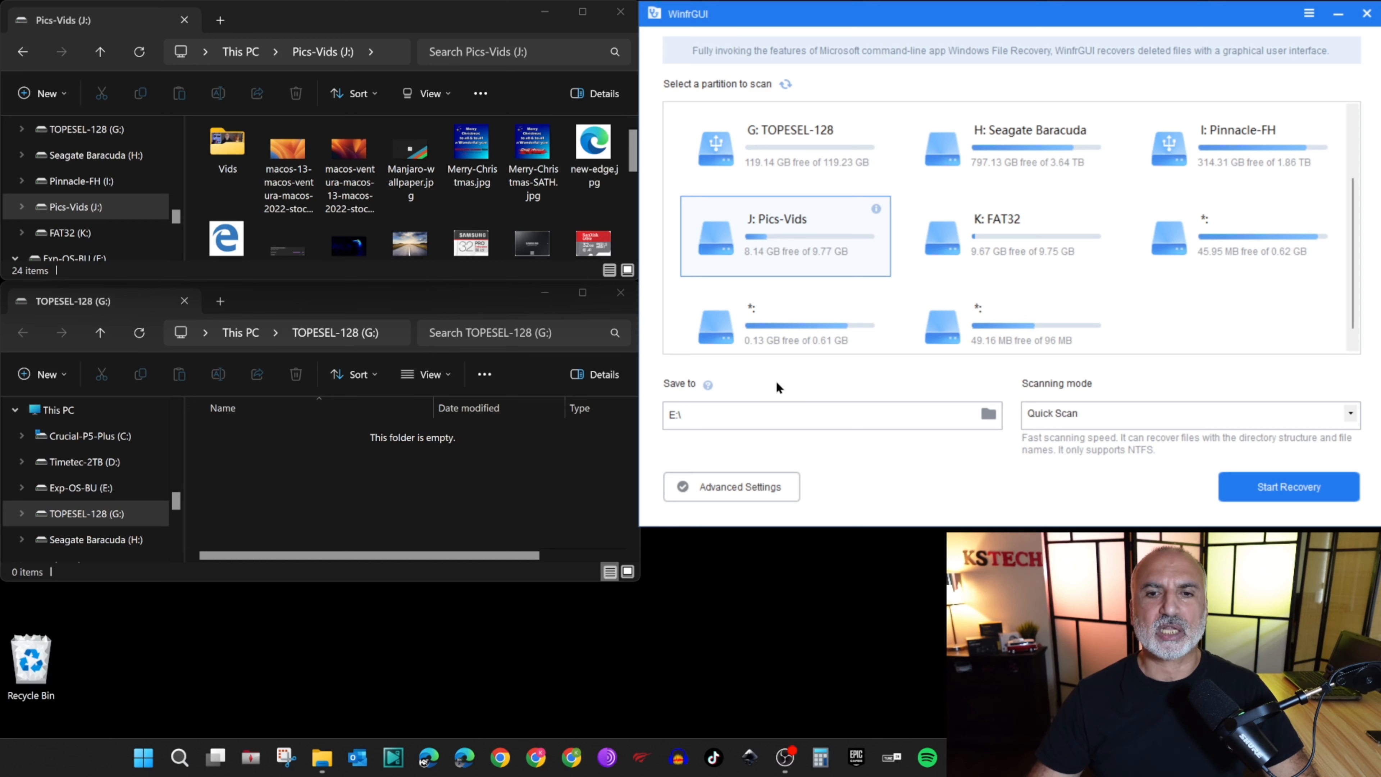
click(989, 414)
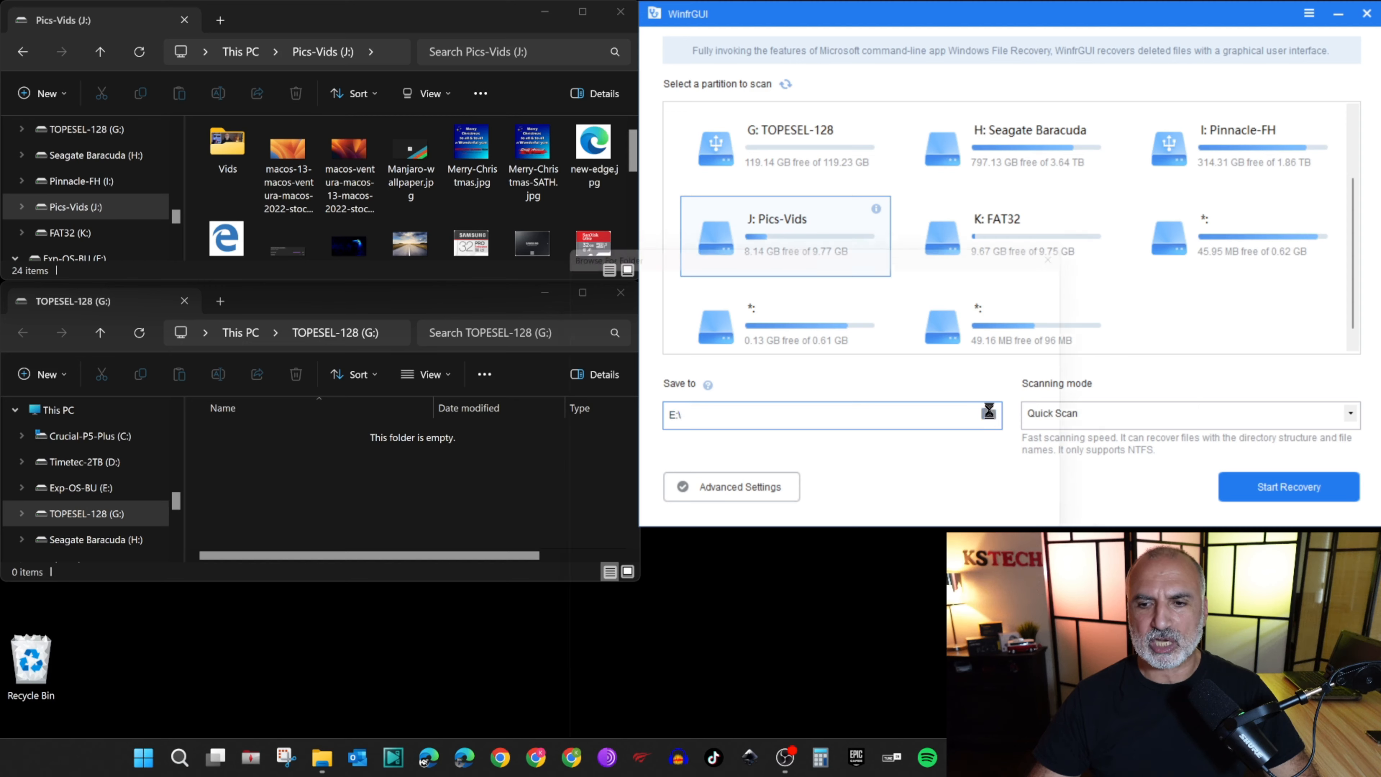
click(639, 397)
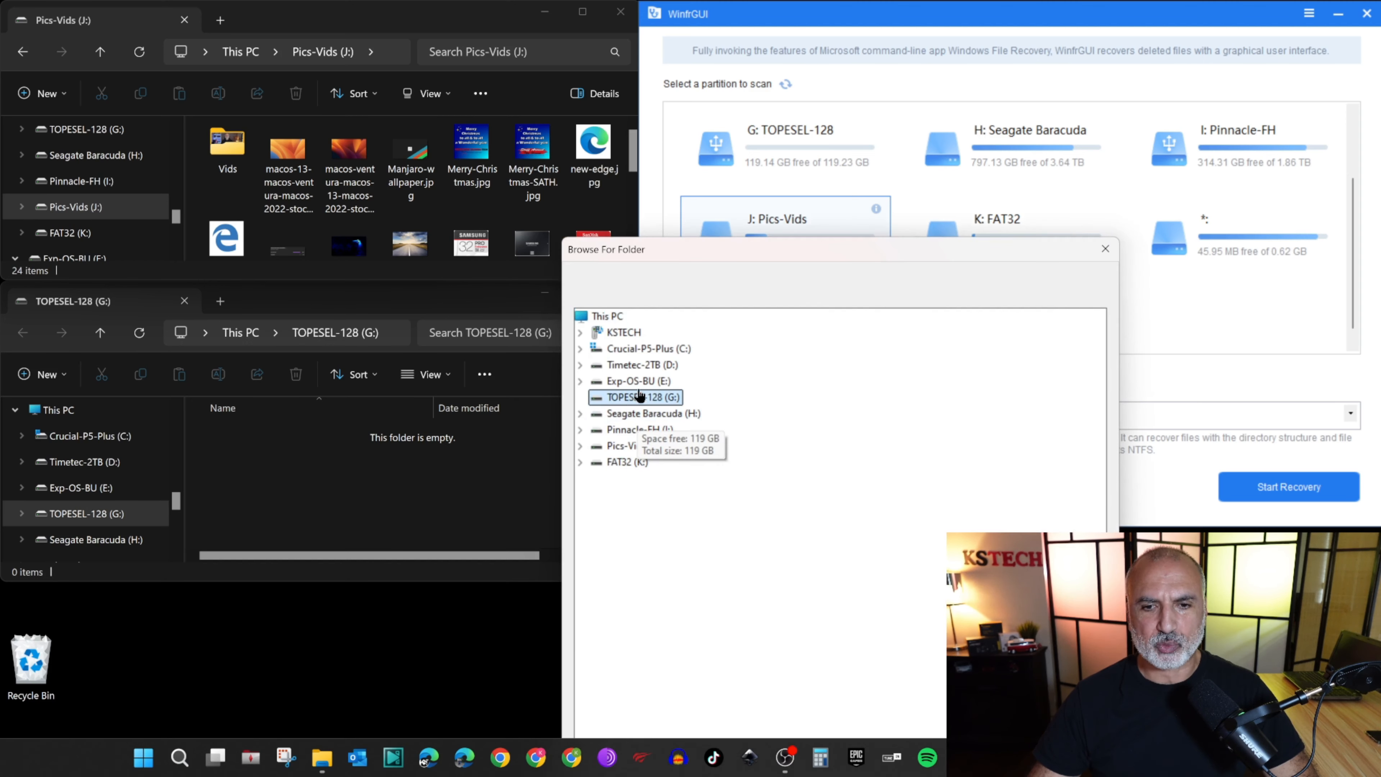
drag(805, 249, 383, 27)
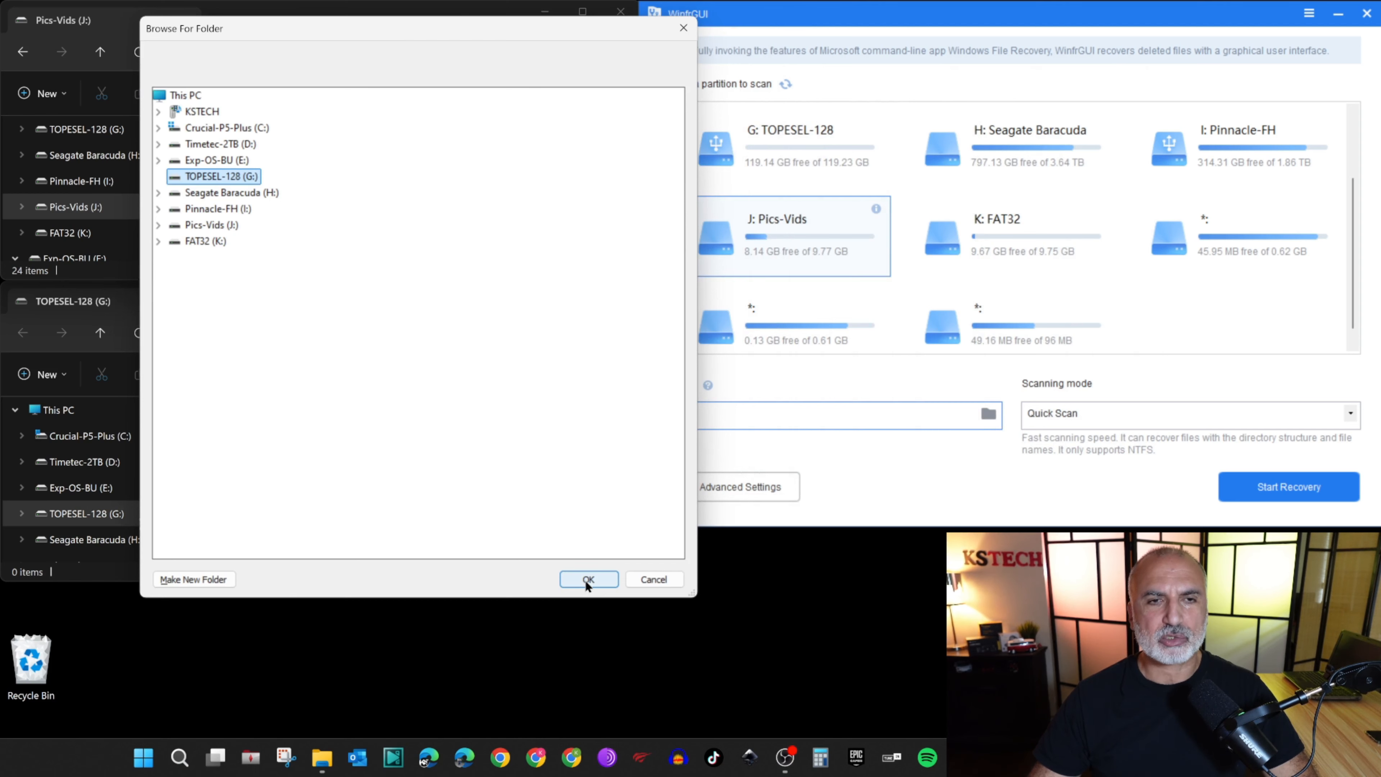
click(586, 579)
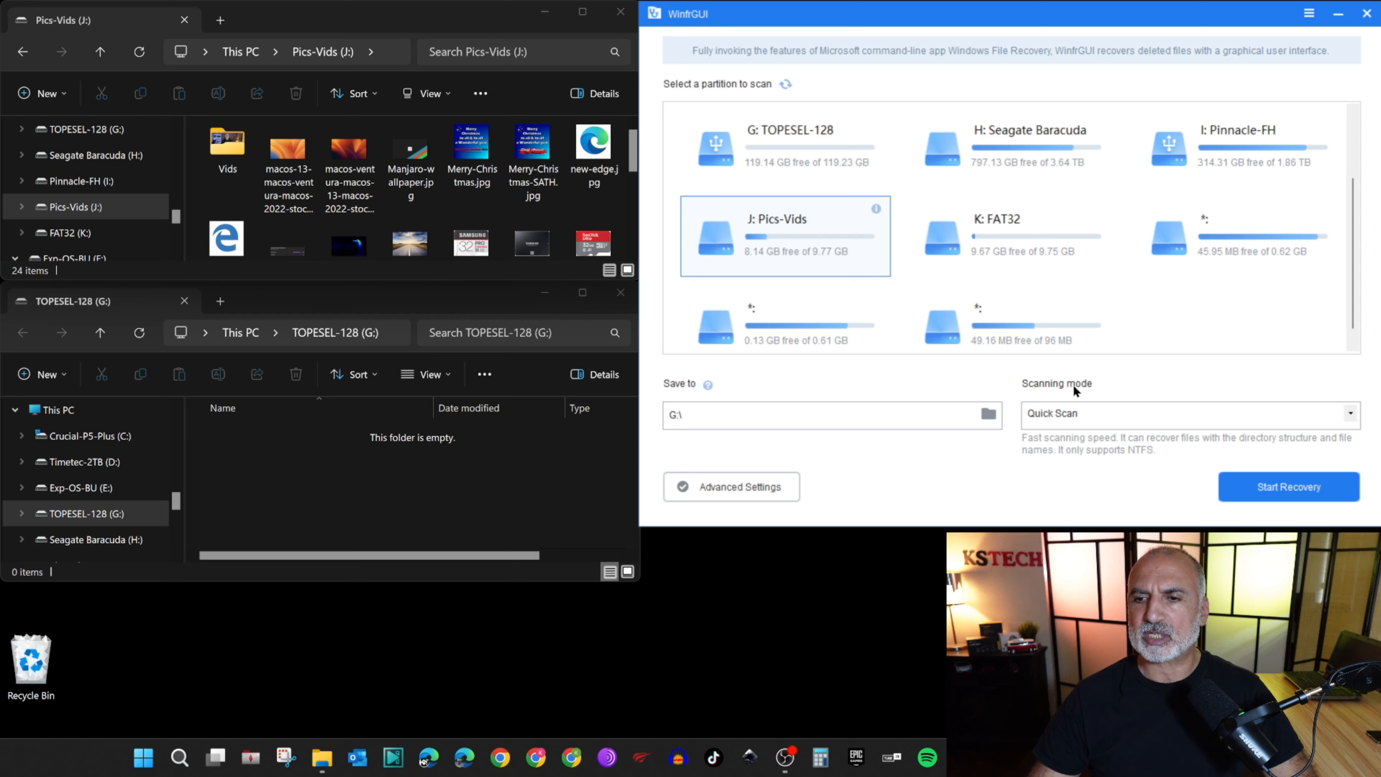
Choose Quick Scan as the scanning mode, start the recovery, and switch to the TOPESEL-128 (G:) folder window
click(1105, 409)
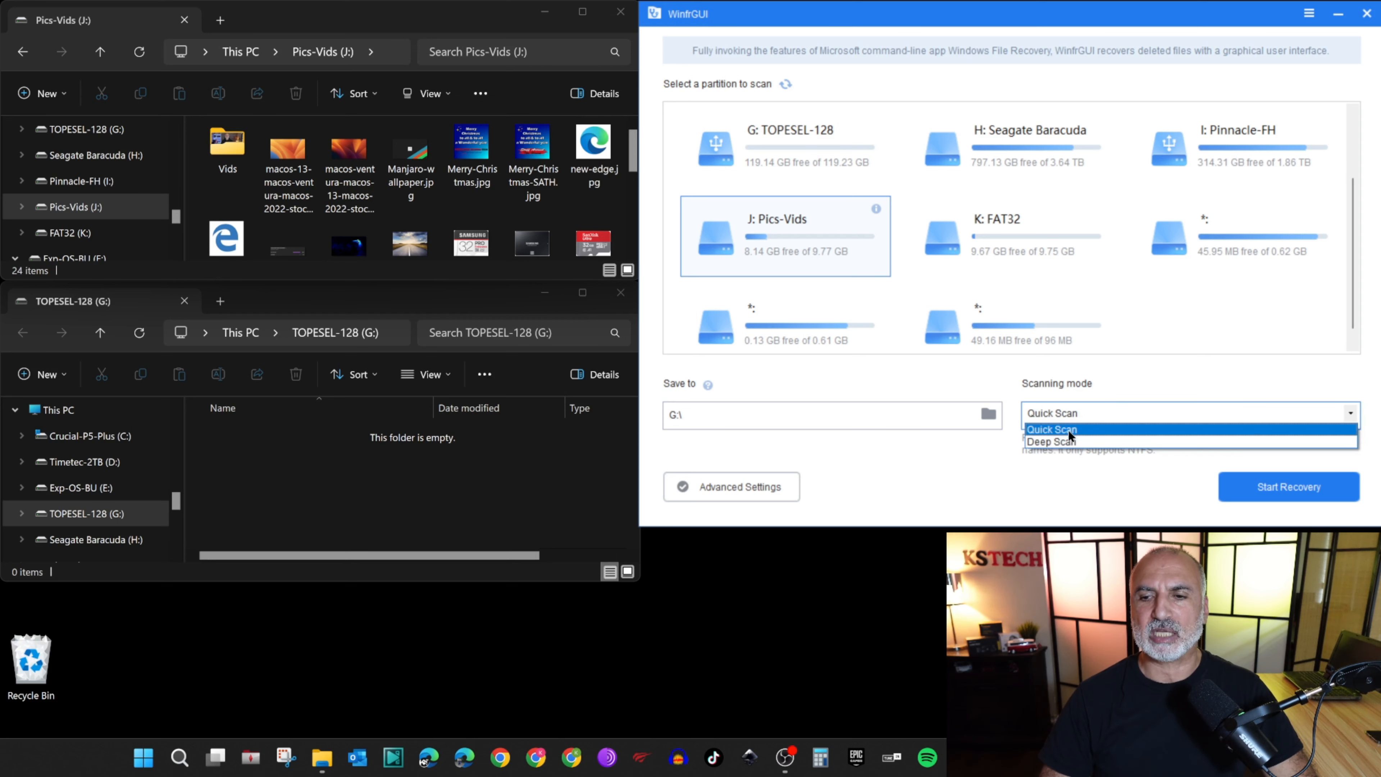
click(1068, 430)
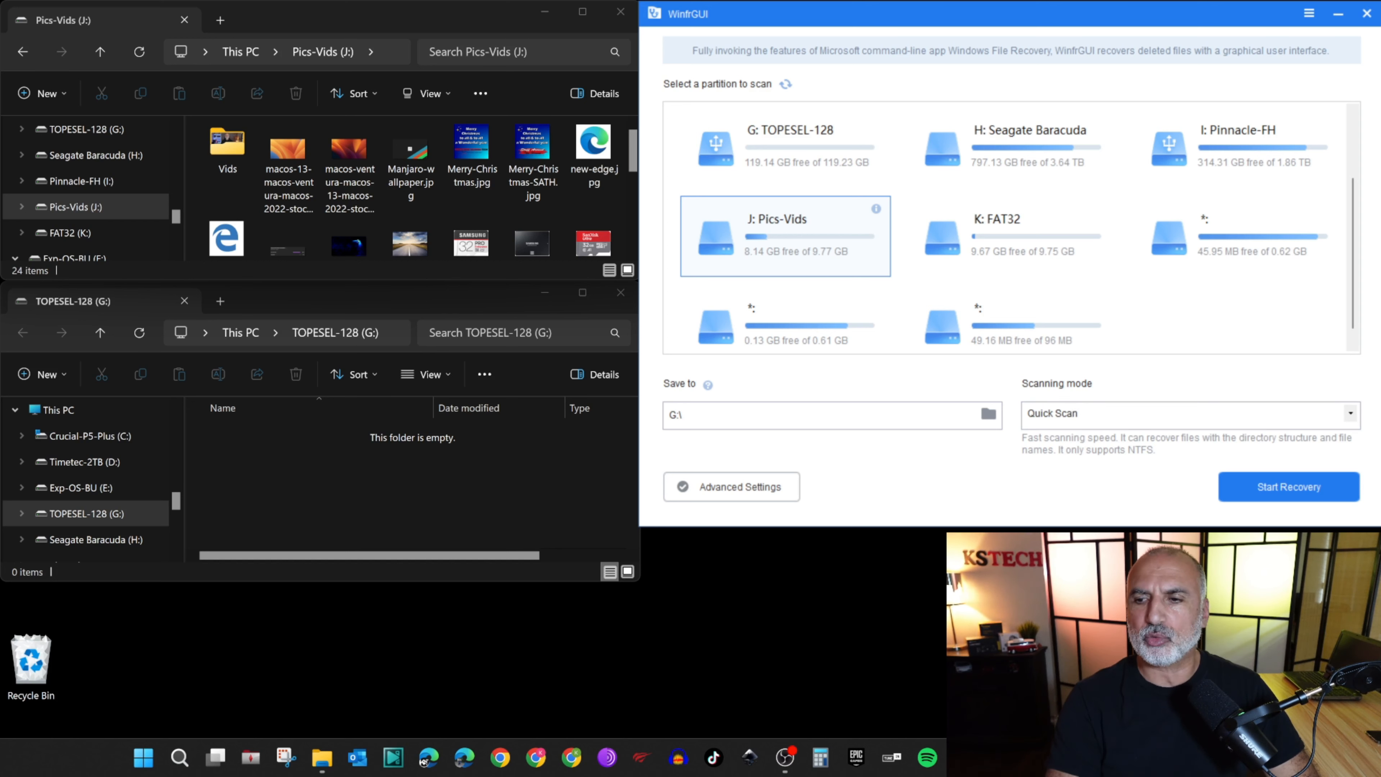
click(1279, 487)
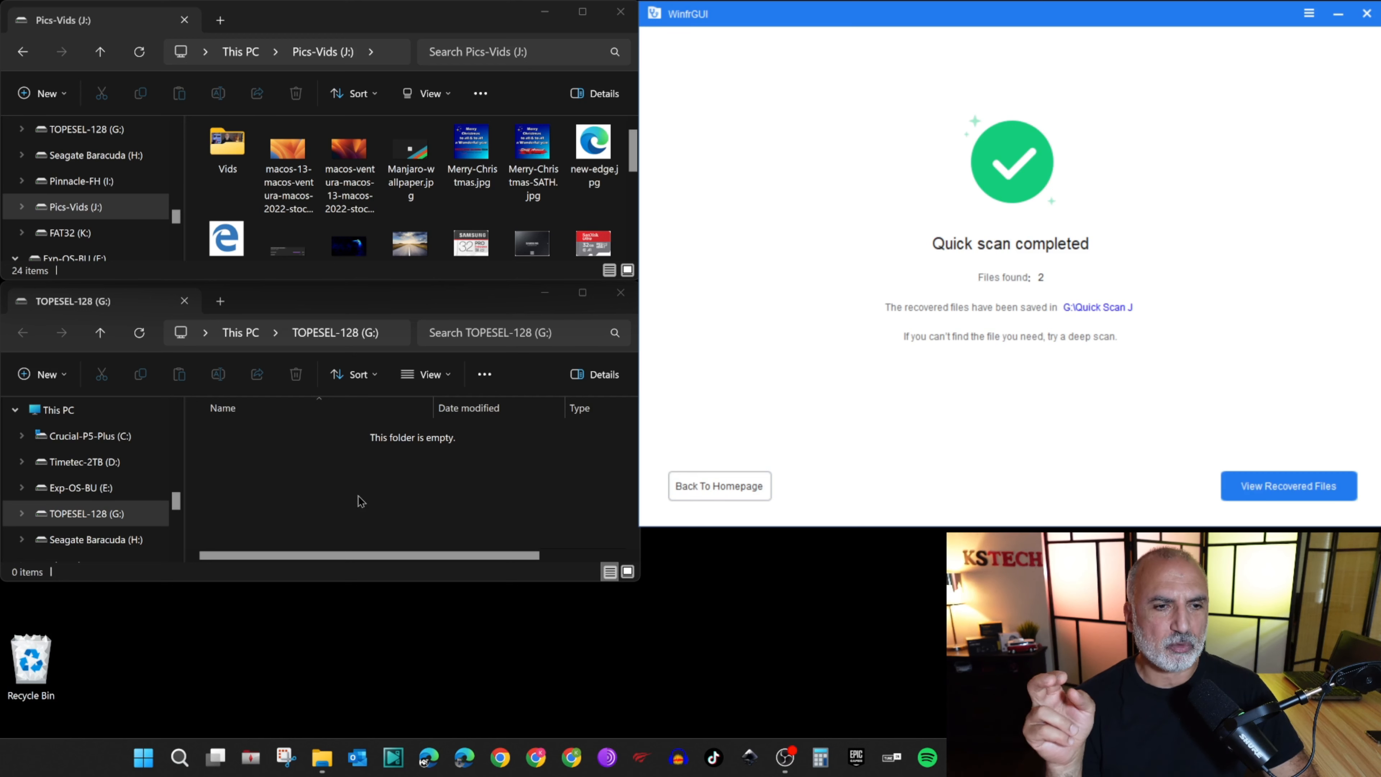
click(344, 496)
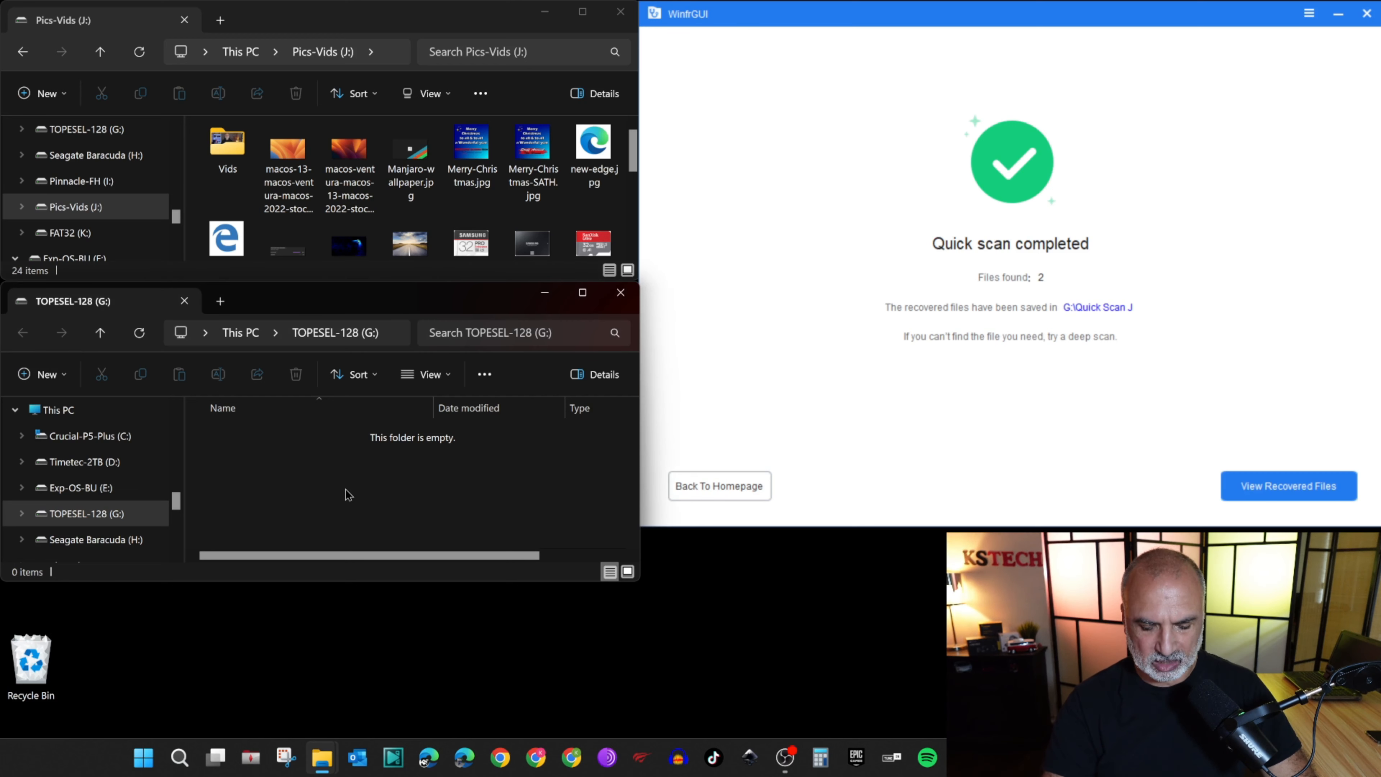
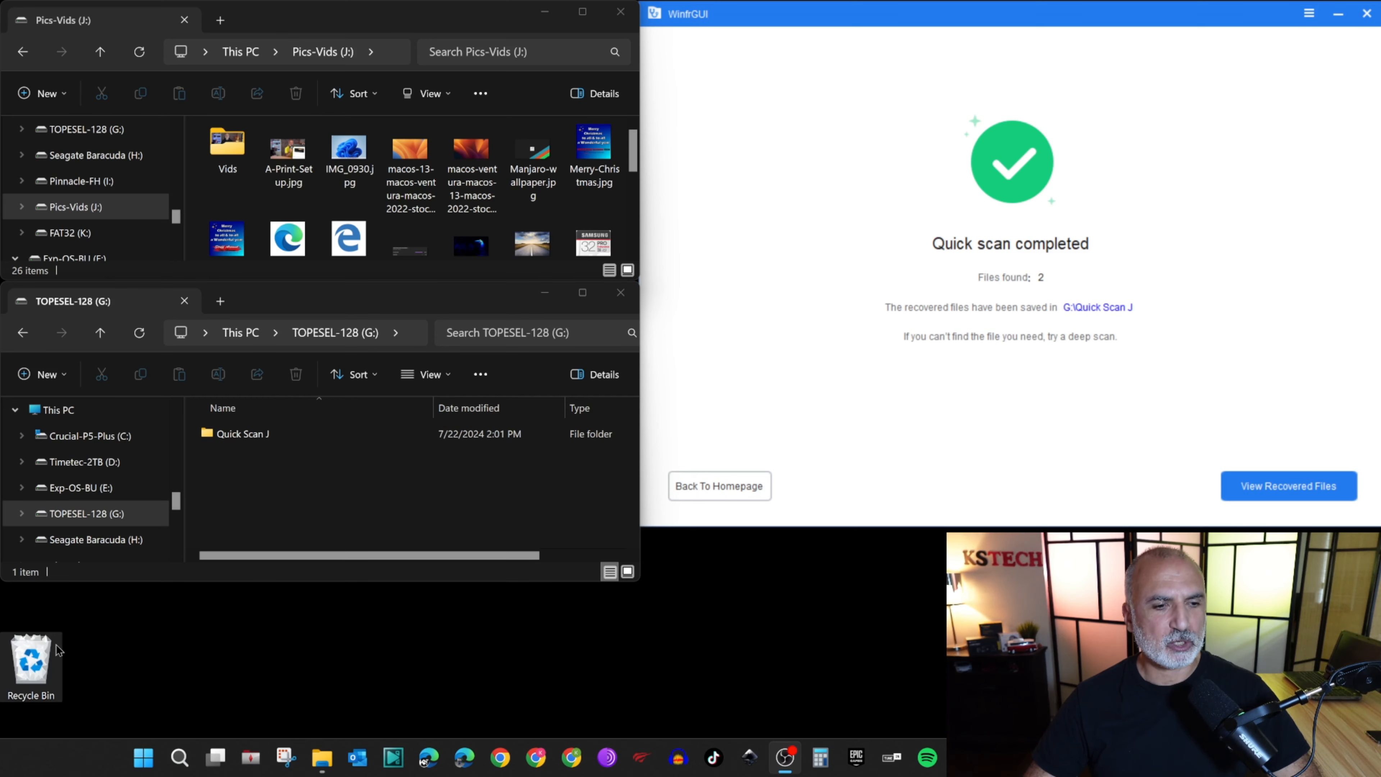
Empty the Recycle Bin, permanently deleting its contents
right_click(39, 657)
click(93, 522)
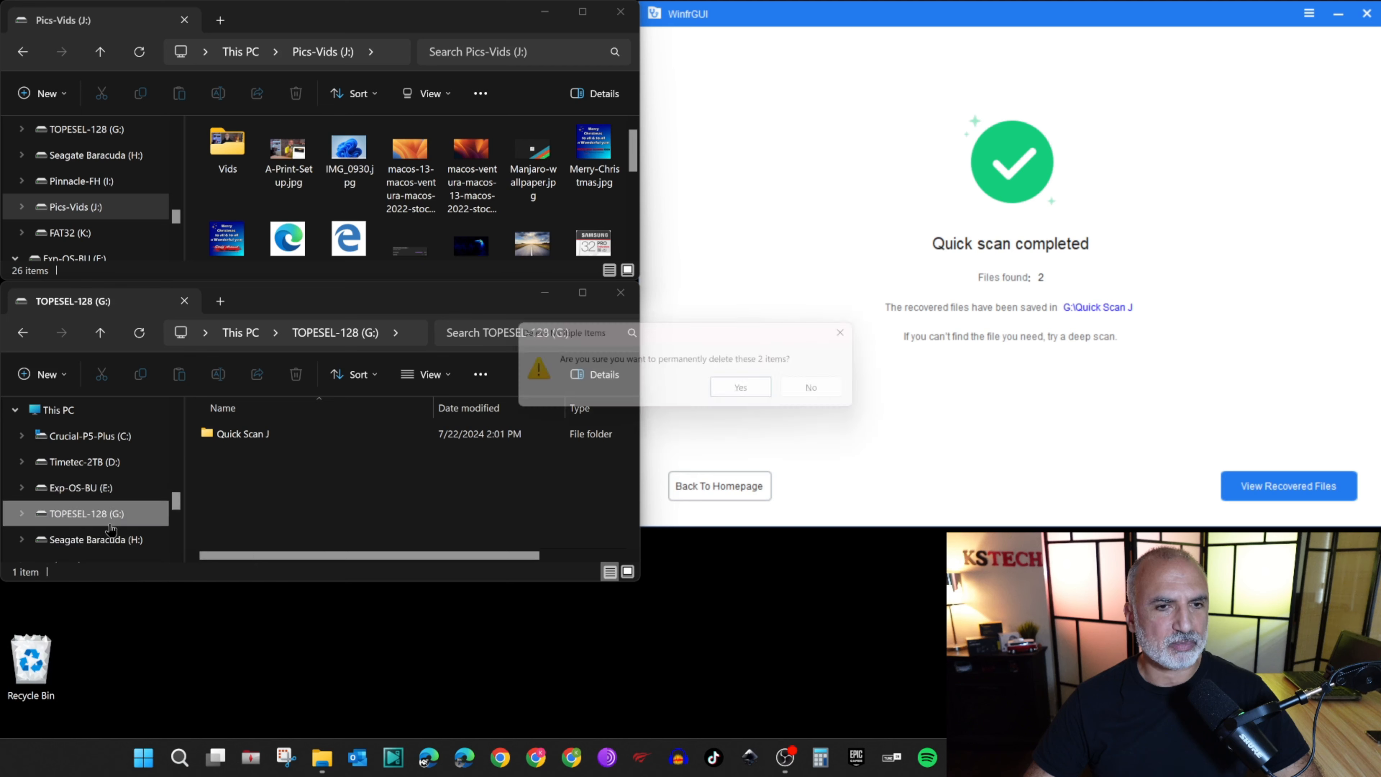
click(751, 392)
Delete A-Print-Setup.jpg and IMG_0930.jpg from Pics-Vids (J:) to the Recycle Bin, and empty the bin
click(288, 153)
click(352, 158)
ctrl+click(288, 157)
key(Delete)
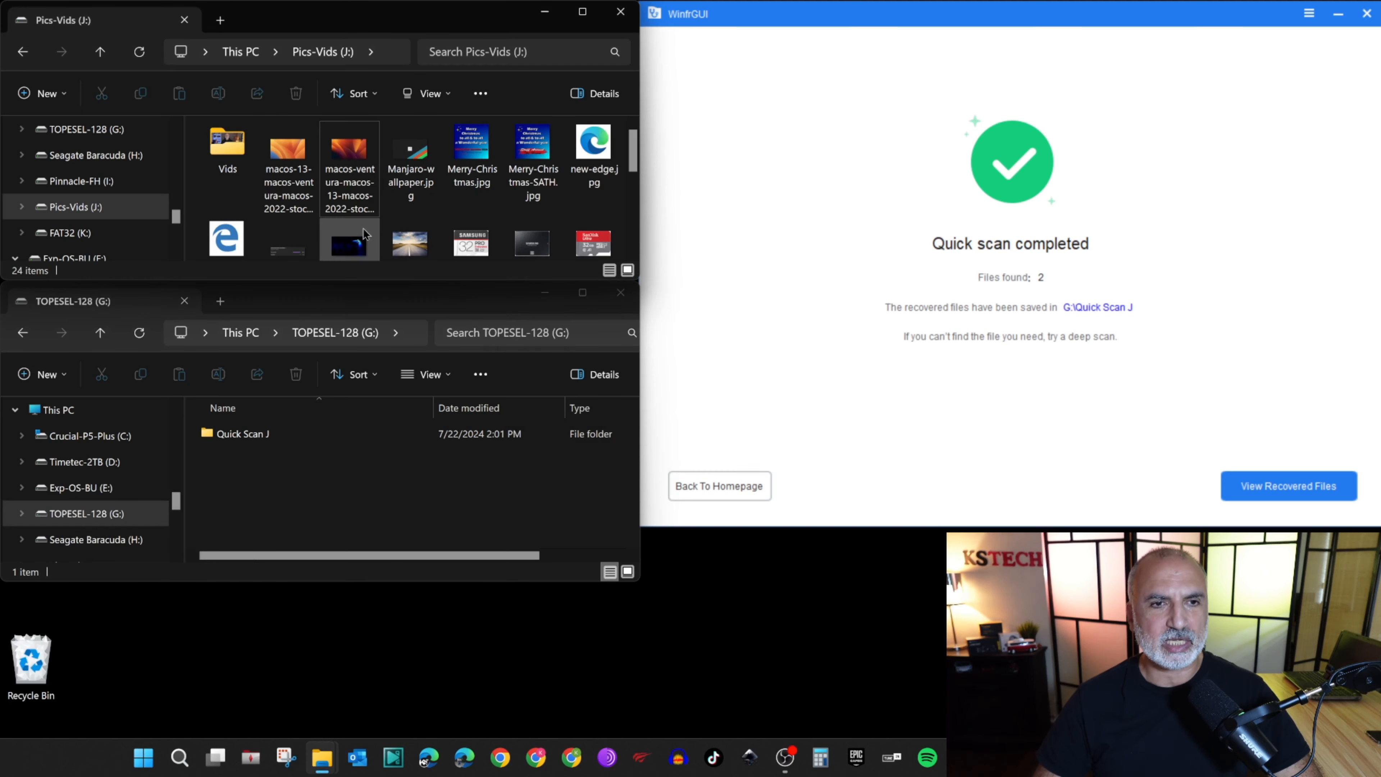
right_click(33, 663)
click(103, 539)
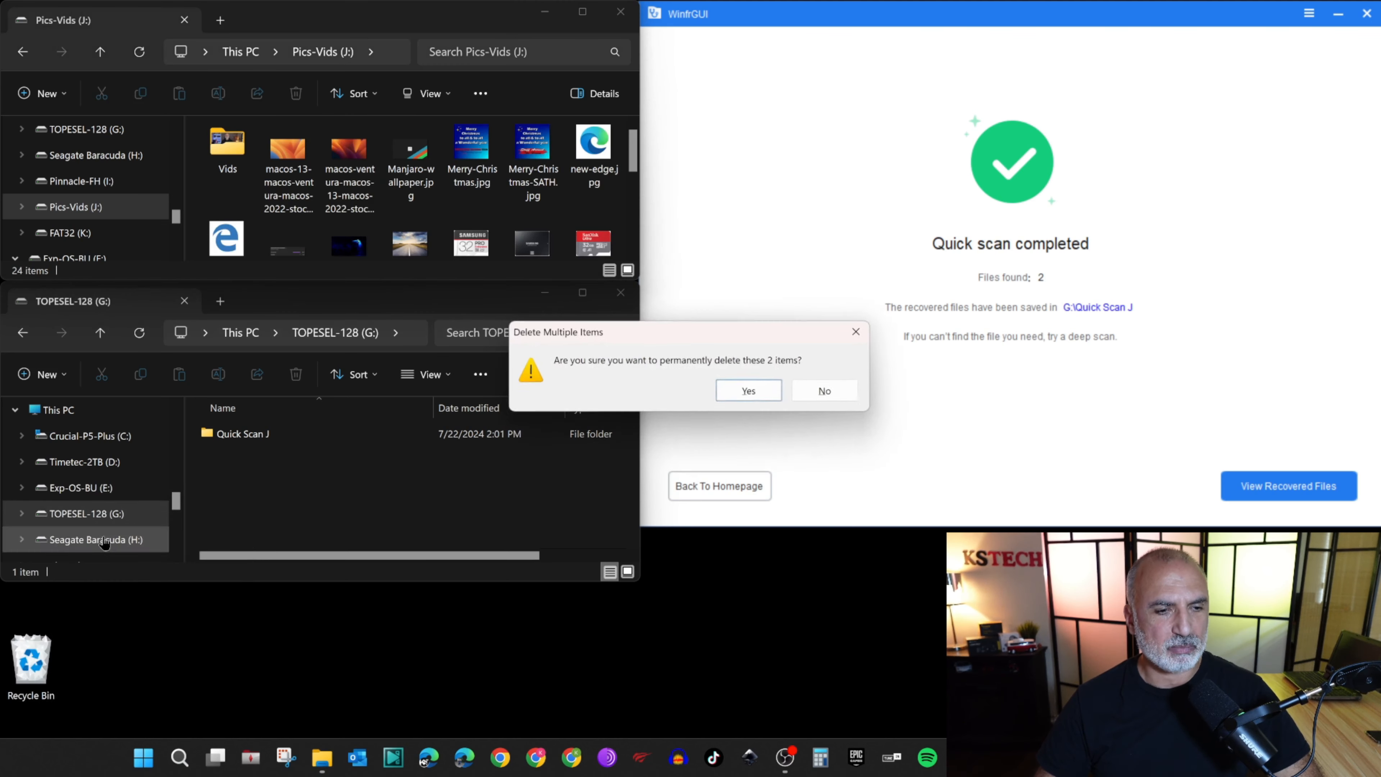
click(753, 393)
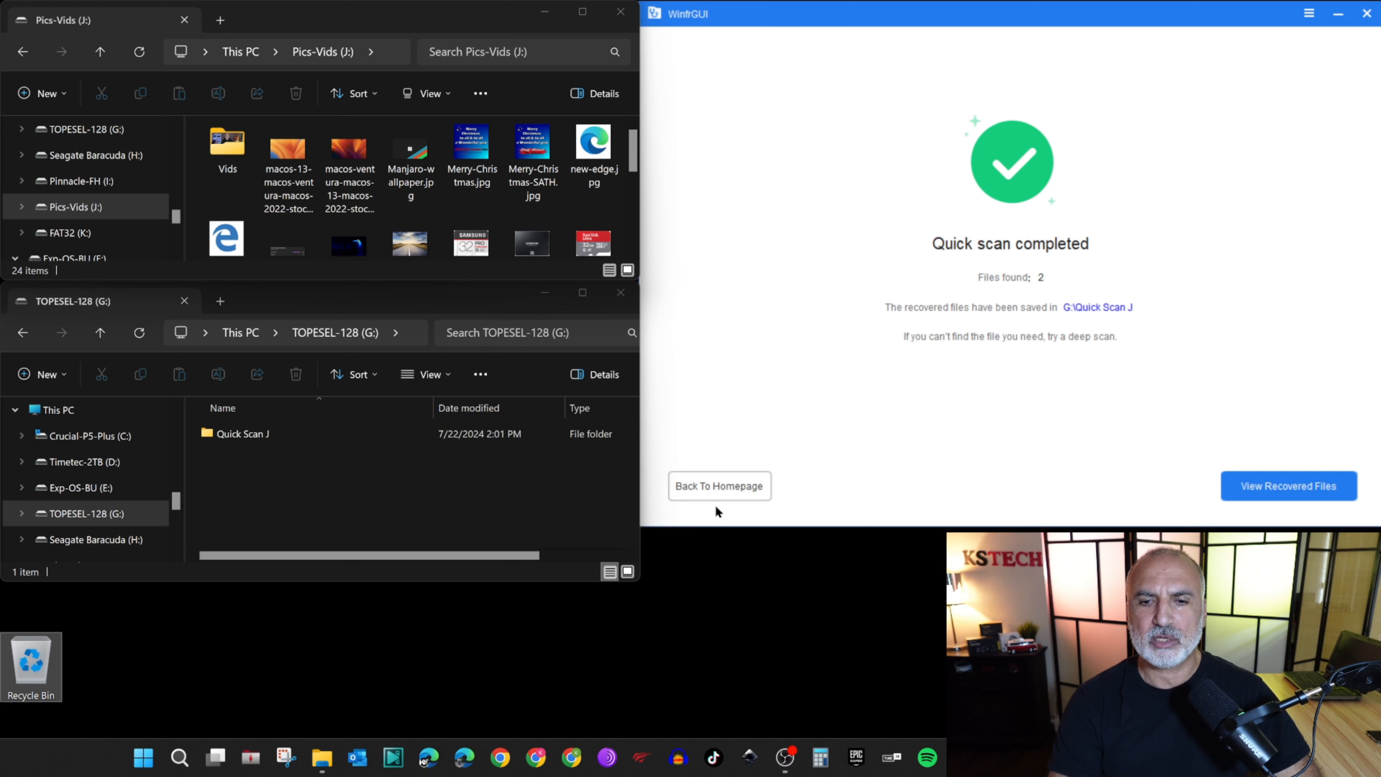
Return to the homepage and run another Quick Scan recovery of J: Pics-Vids, saving to G:\
click(711, 493)
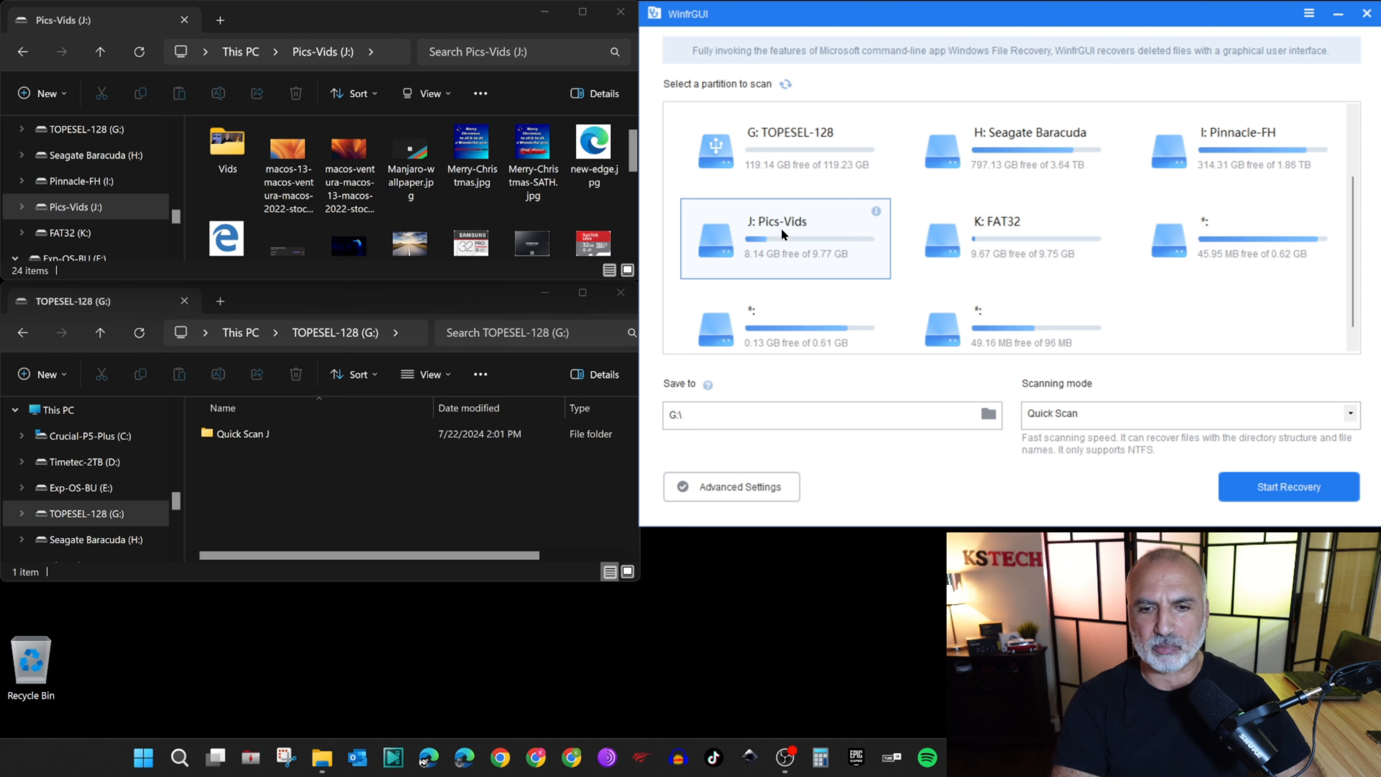
drag(787, 415, 682, 414)
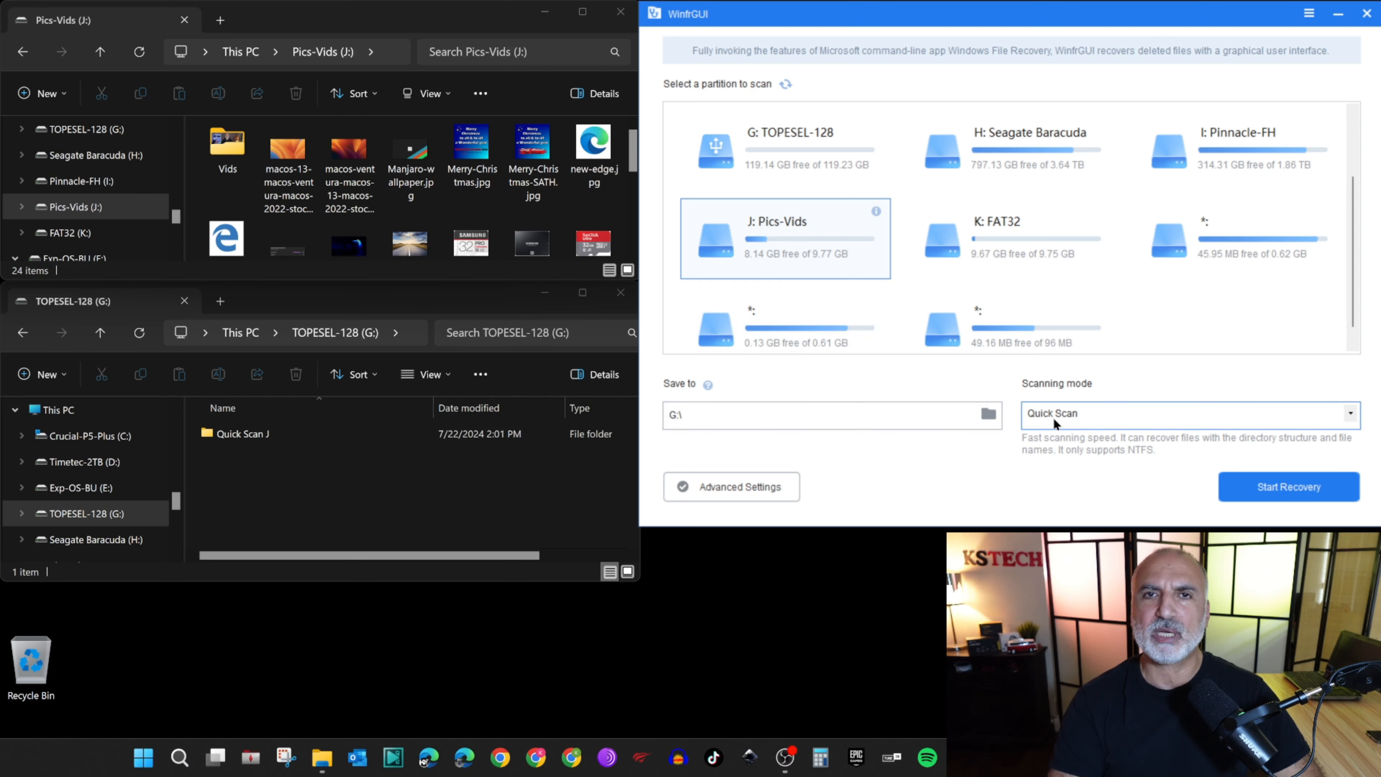
click(1276, 485)
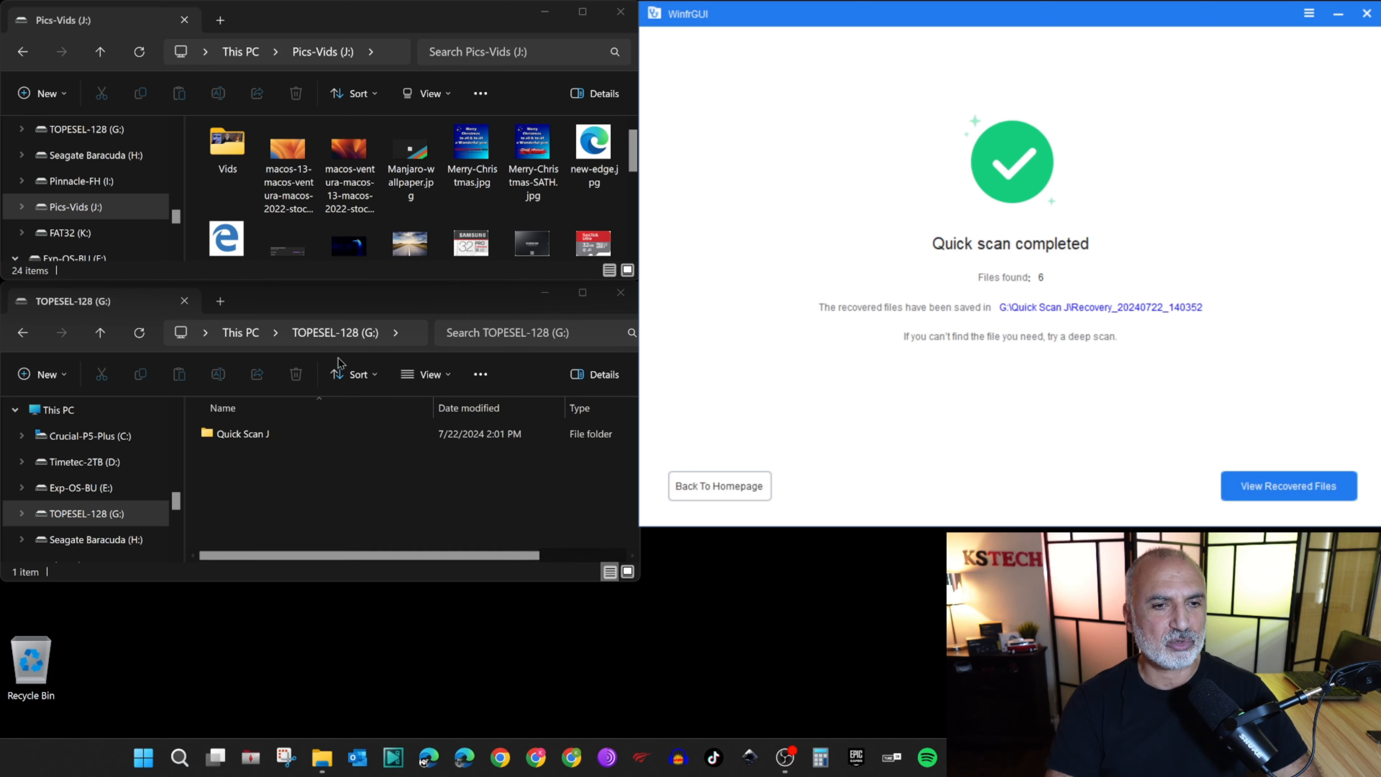
In the Quick Scan J folder on TOPESEL-128 (G:), open Recovery_20240722_140352 and browse the recovered files inside its $RECYCLE.BIN subfolder
click(351, 514)
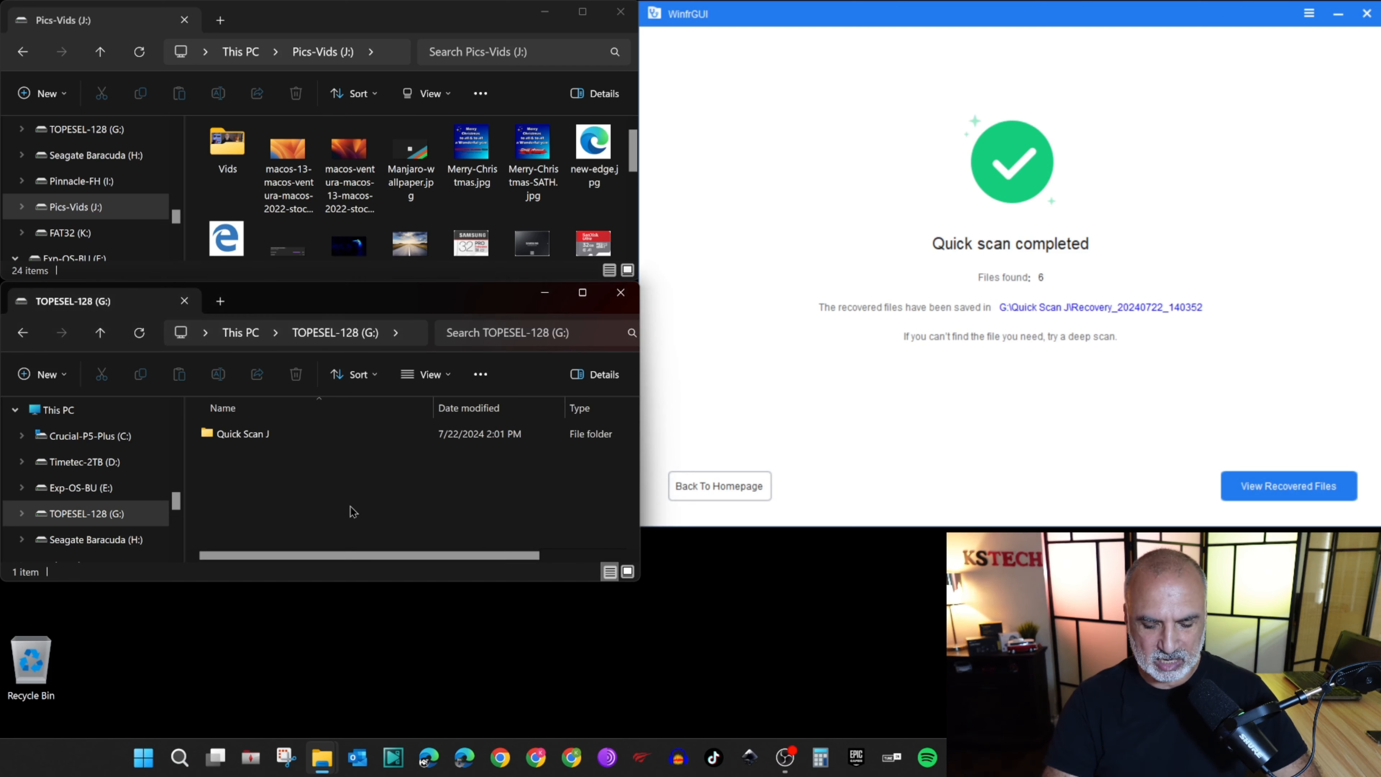
double_click(237, 435)
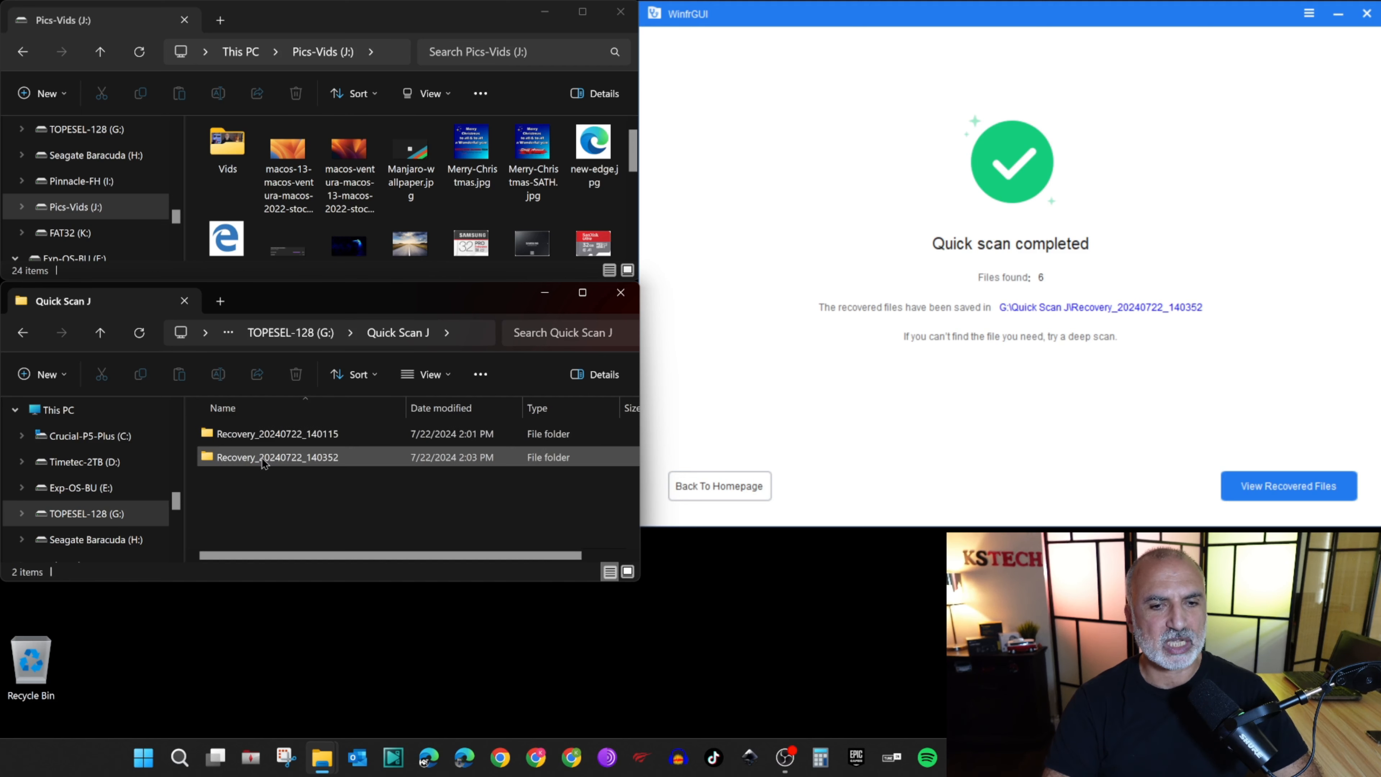
mouse_move(263, 463)
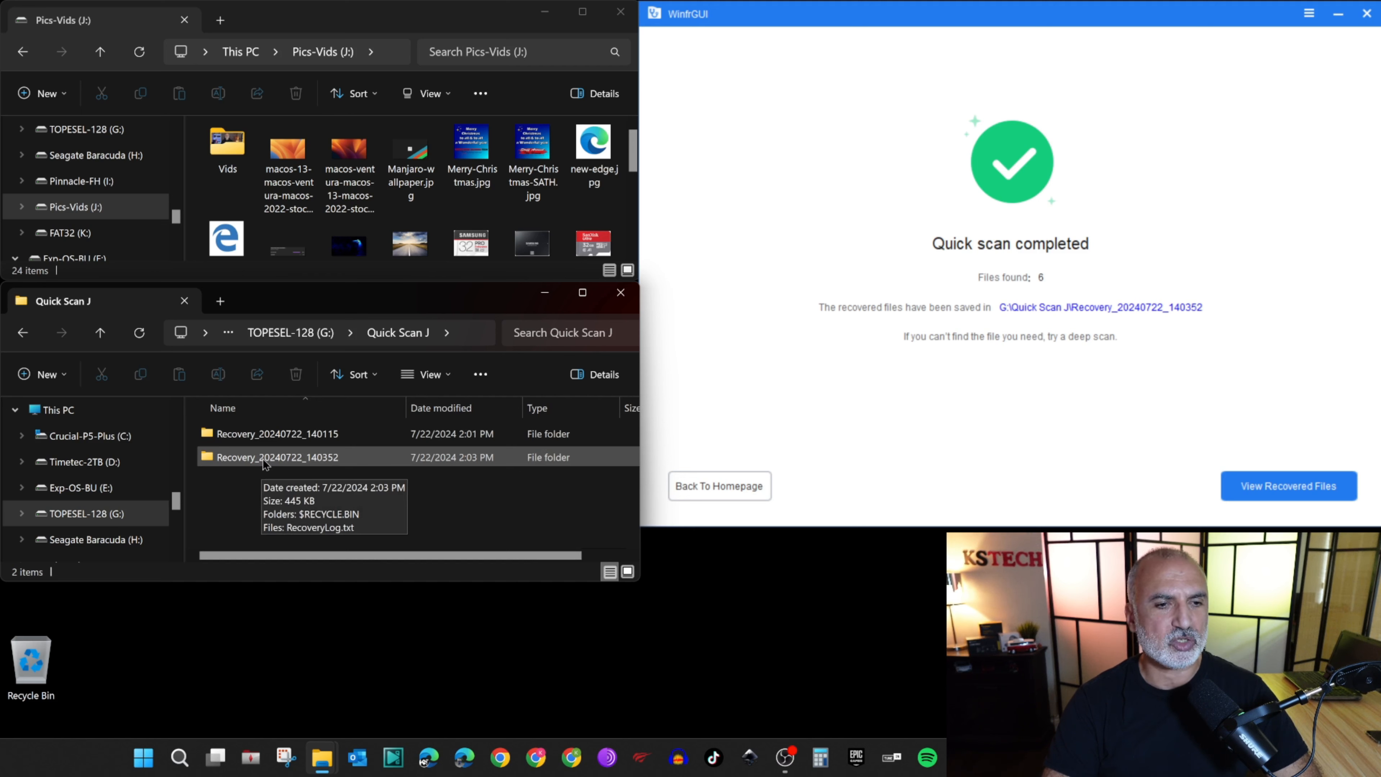
double_click(264, 458)
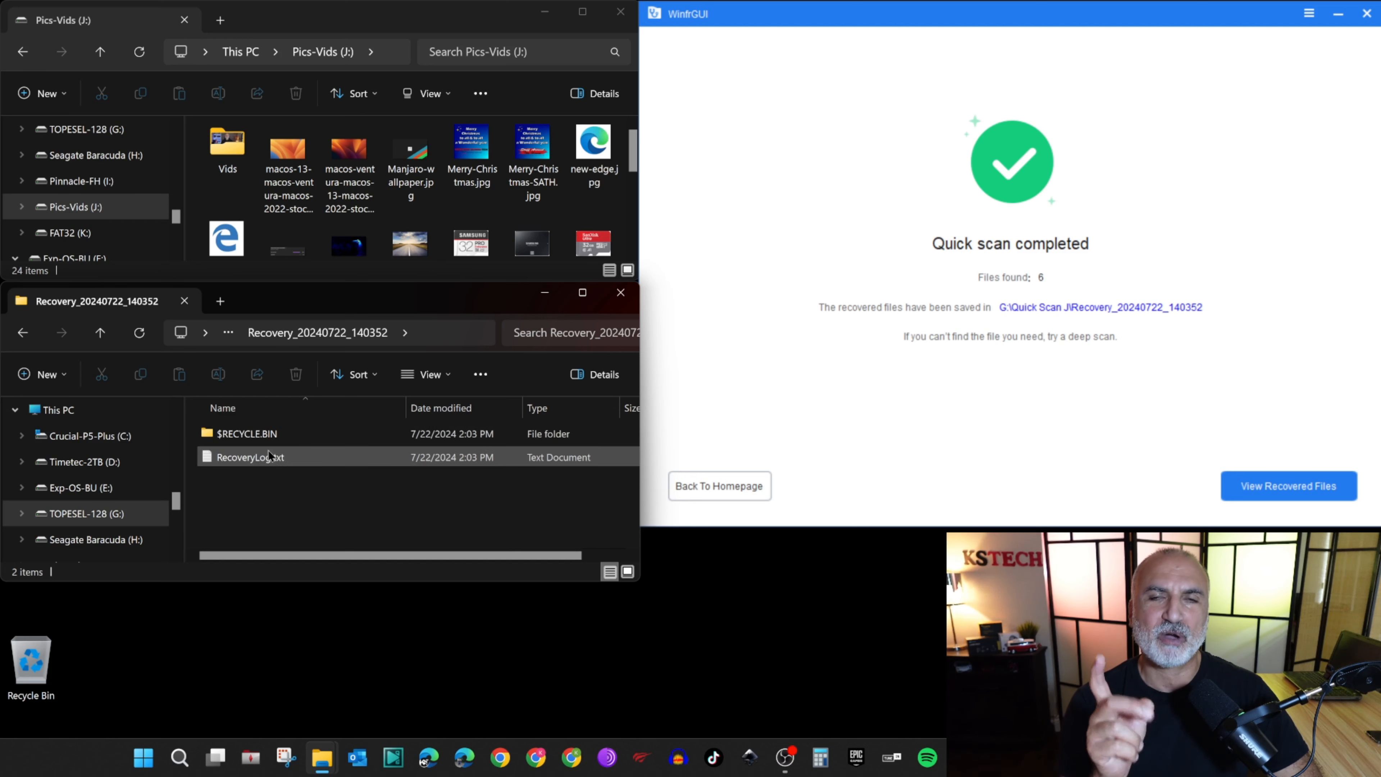
click(258, 439)
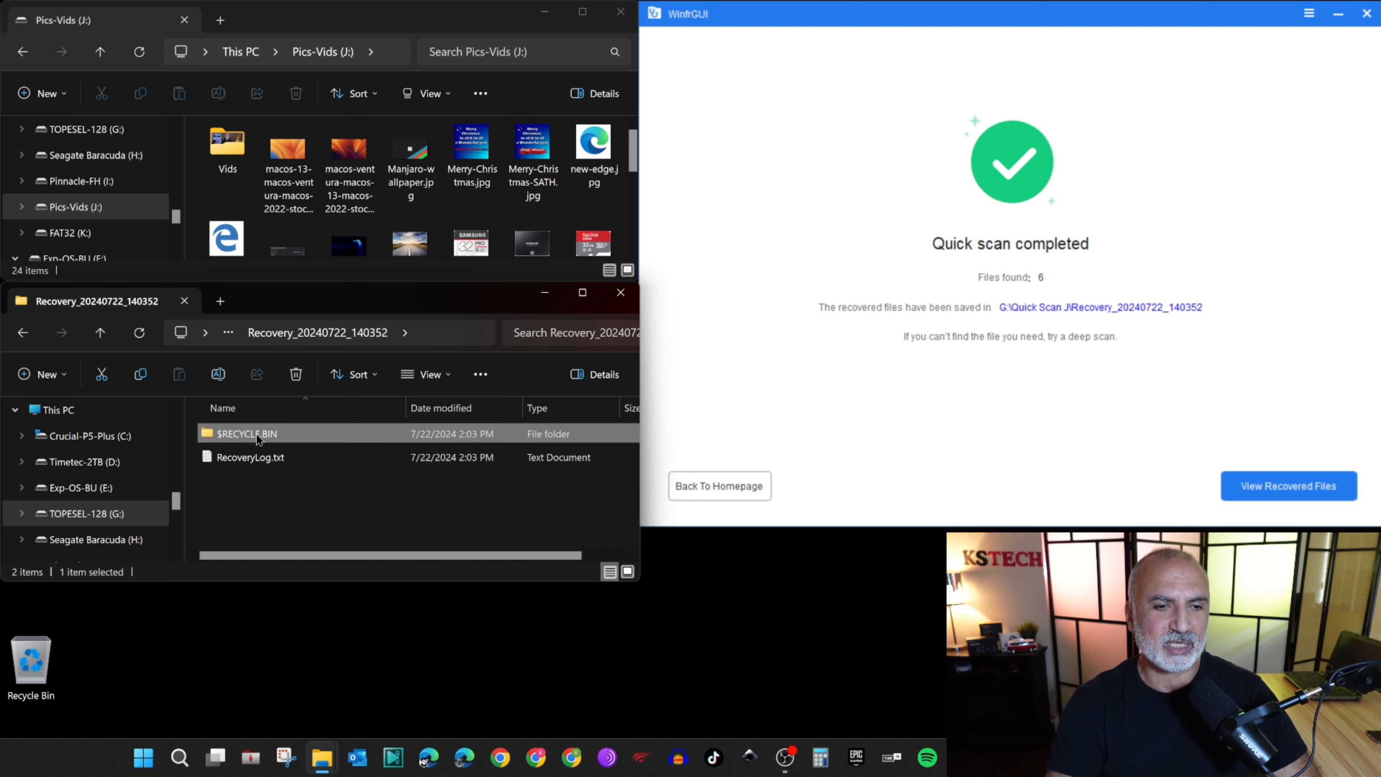
double_click(258, 439)
double_click(277, 443)
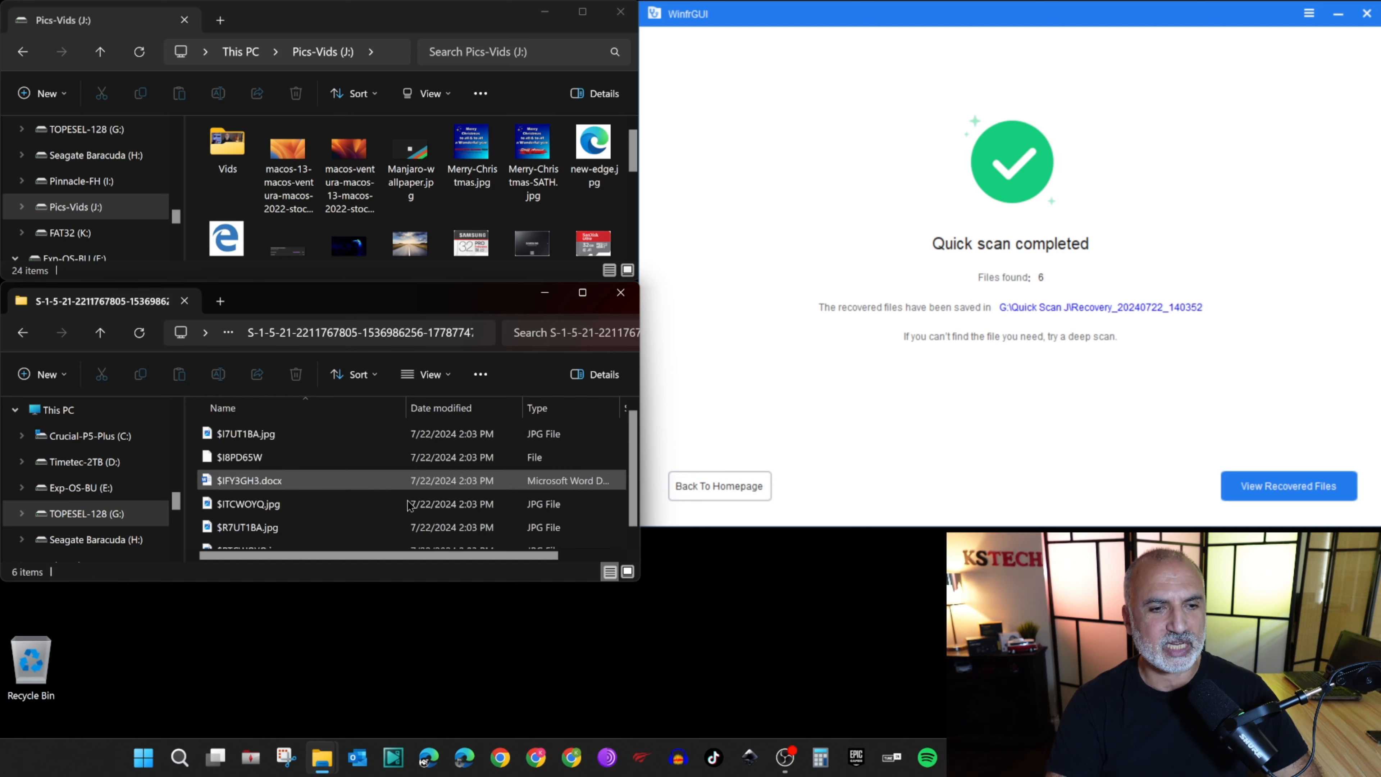
scroll(375, 463, down, 1)
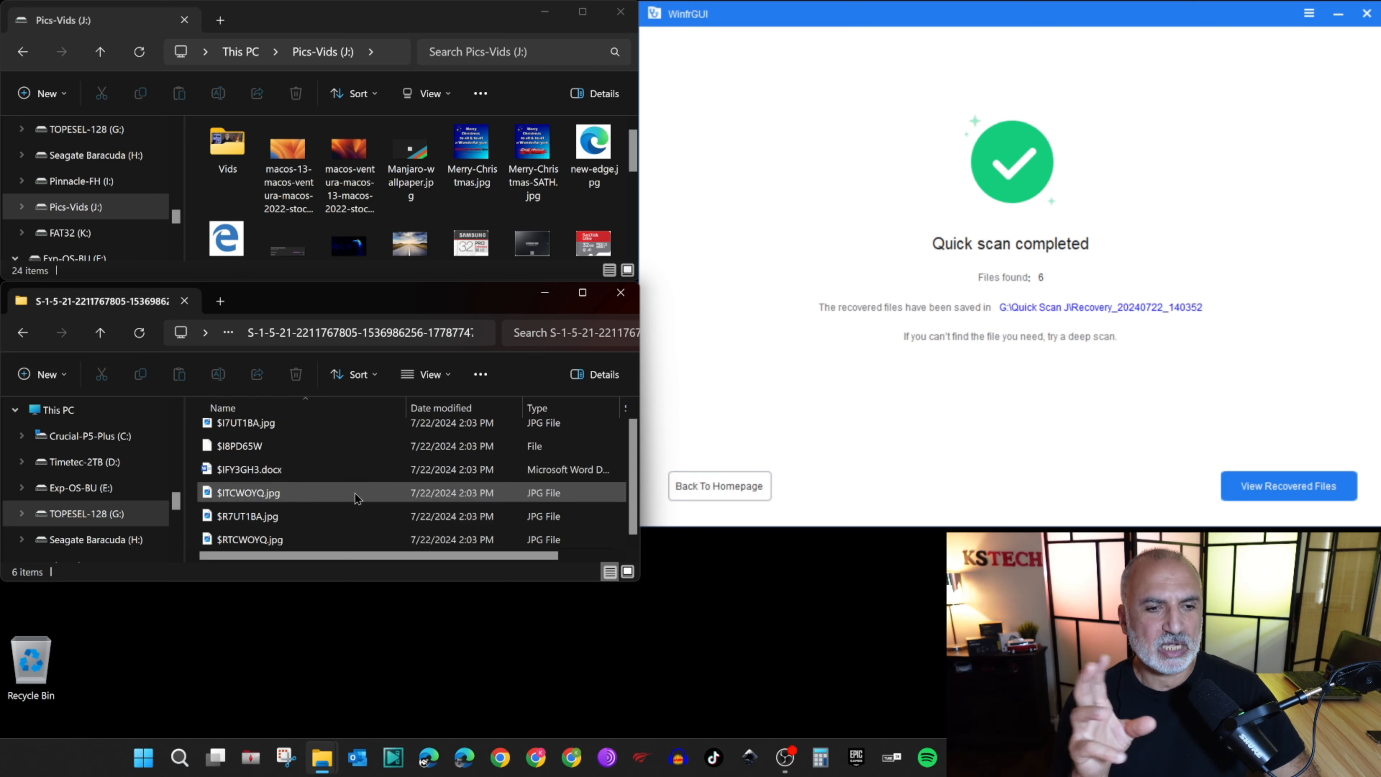
scroll(356, 498, up, 1)
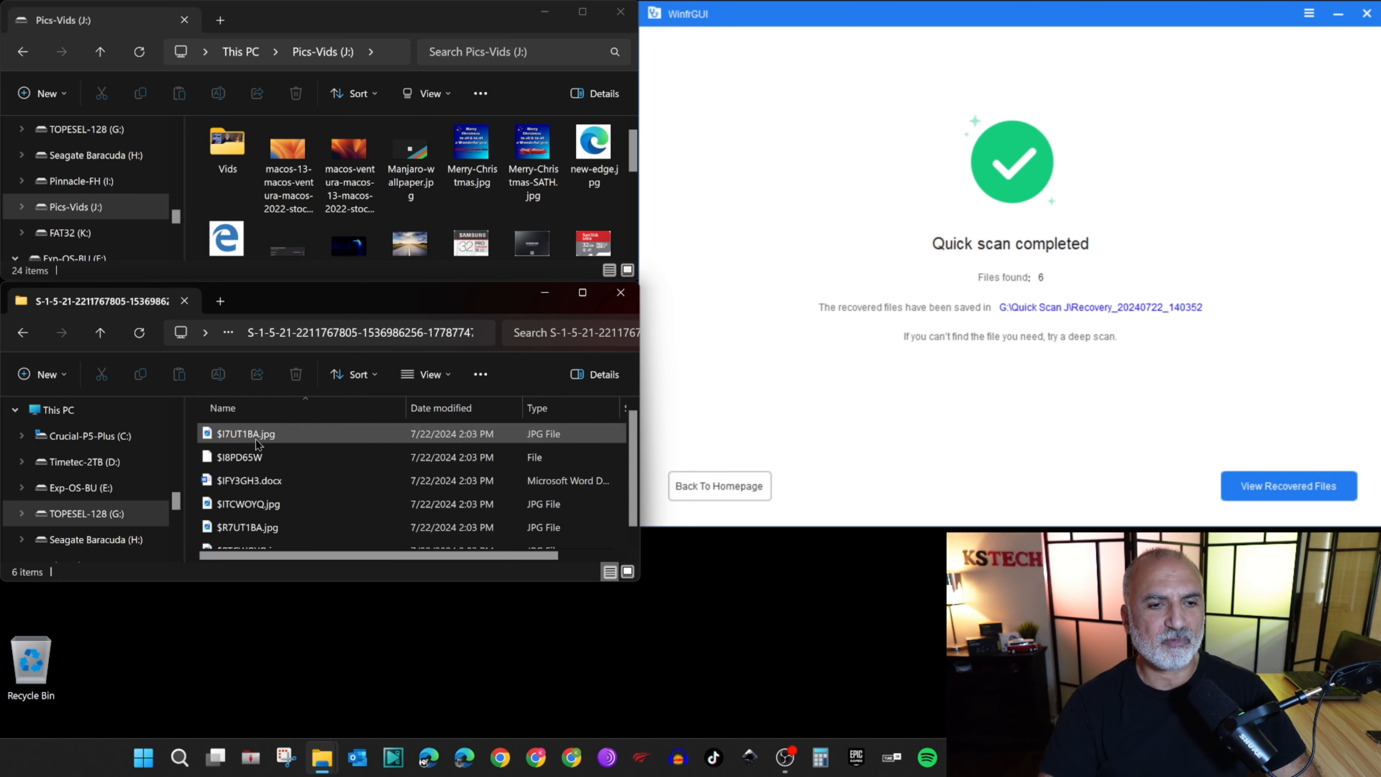
Show the recovered files as thumbnails and copy the pictures $R7UT1BA.jpg and $RTCWOYQ.jpg to Pics-Vids (J:)
click(447, 375)
click(442, 417)
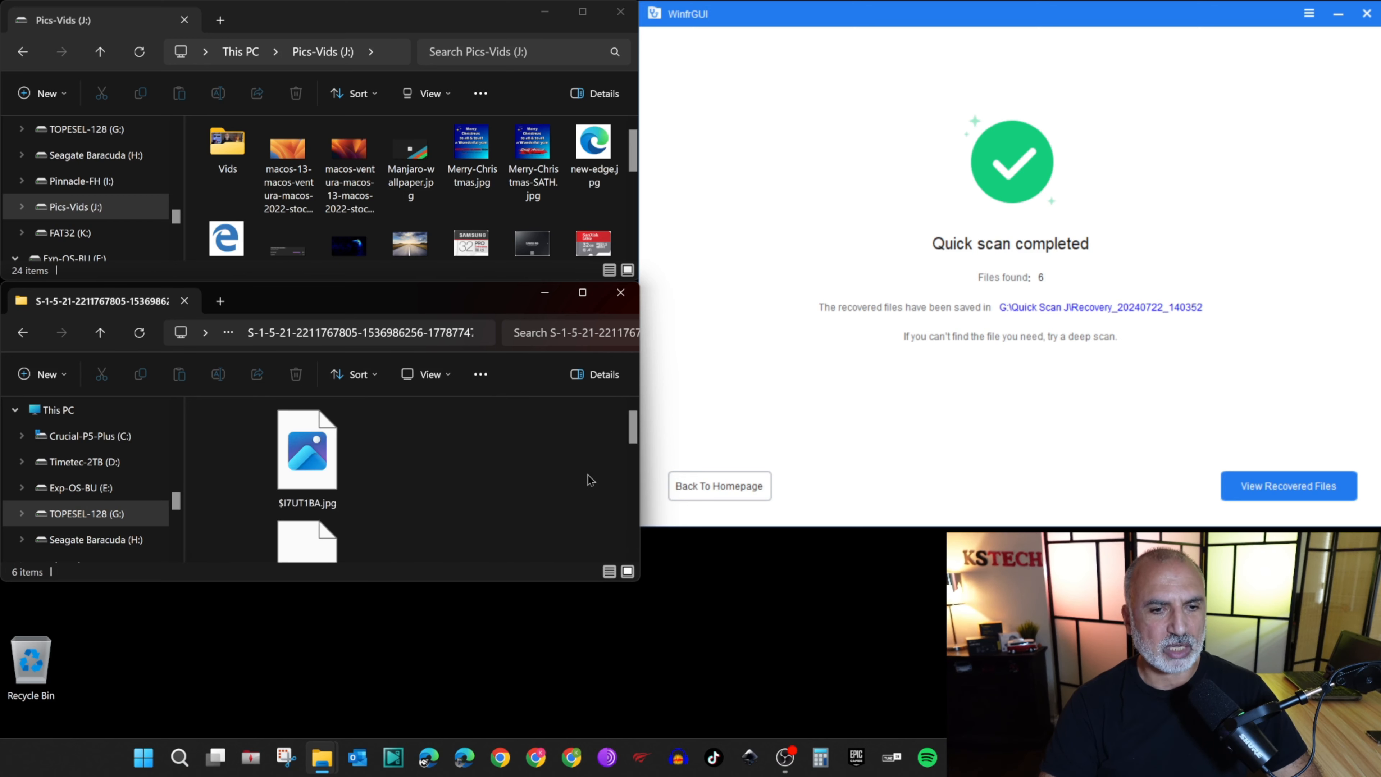
drag(633, 434, 629, 534)
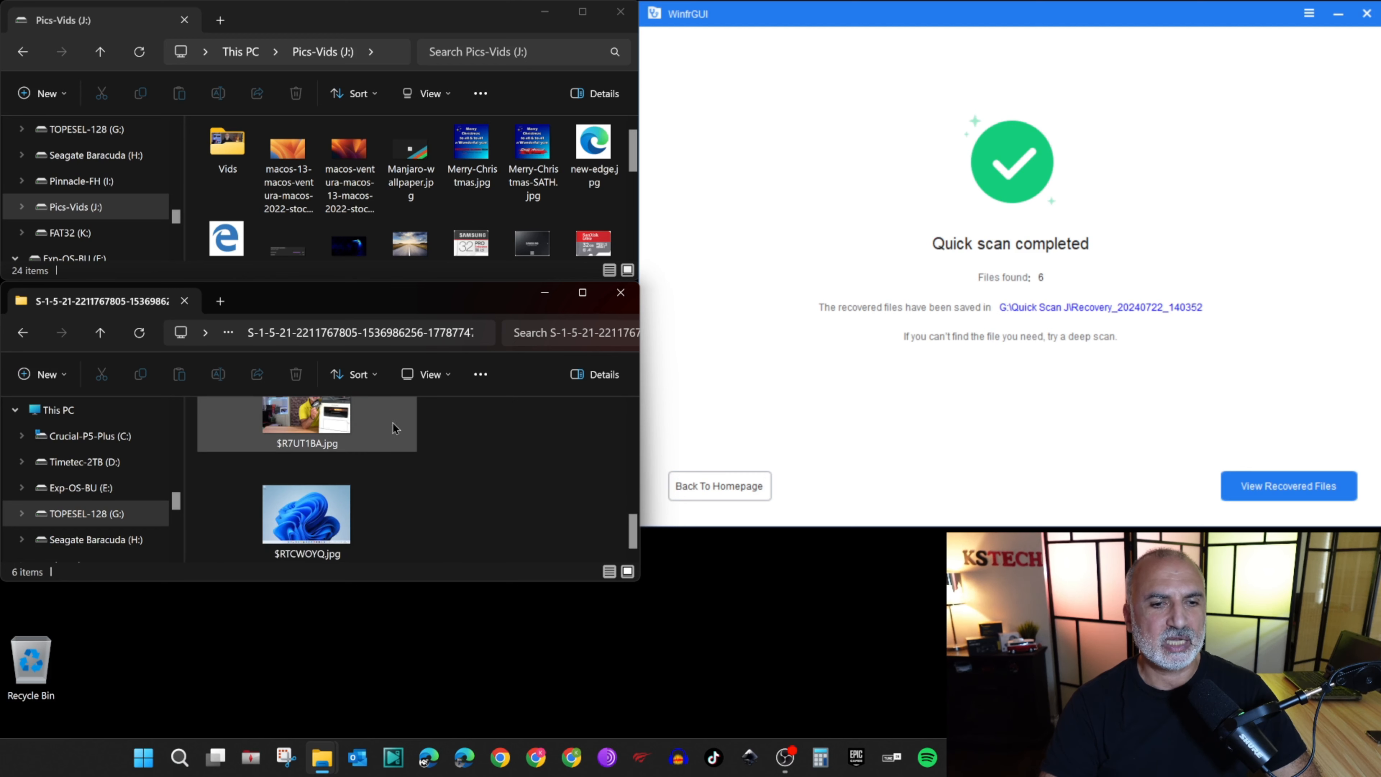
drag(451, 430, 331, 530)
drag(335, 383, 413, 231)
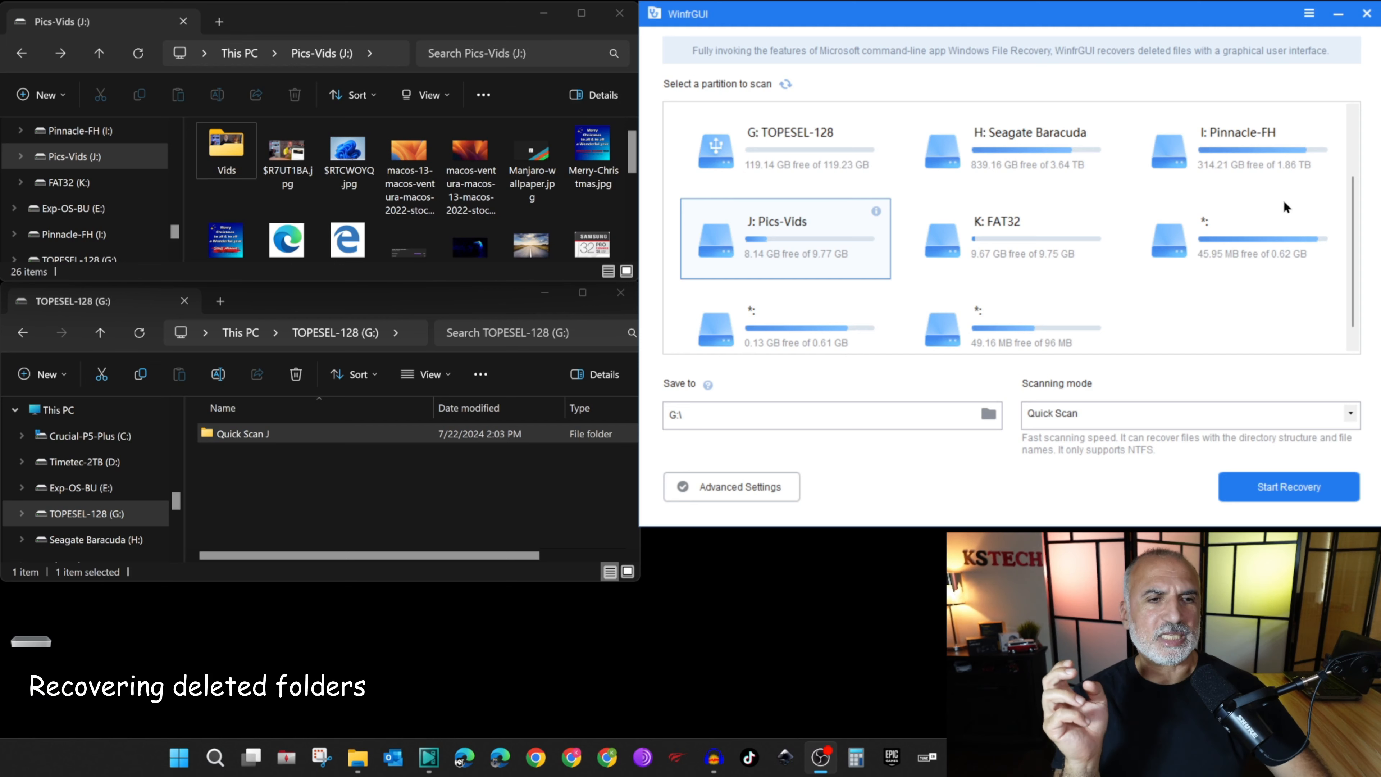
Permanently delete the Vids folder from Pics-Vids (J:), bypassing the Recycle Bin
click(219, 145)
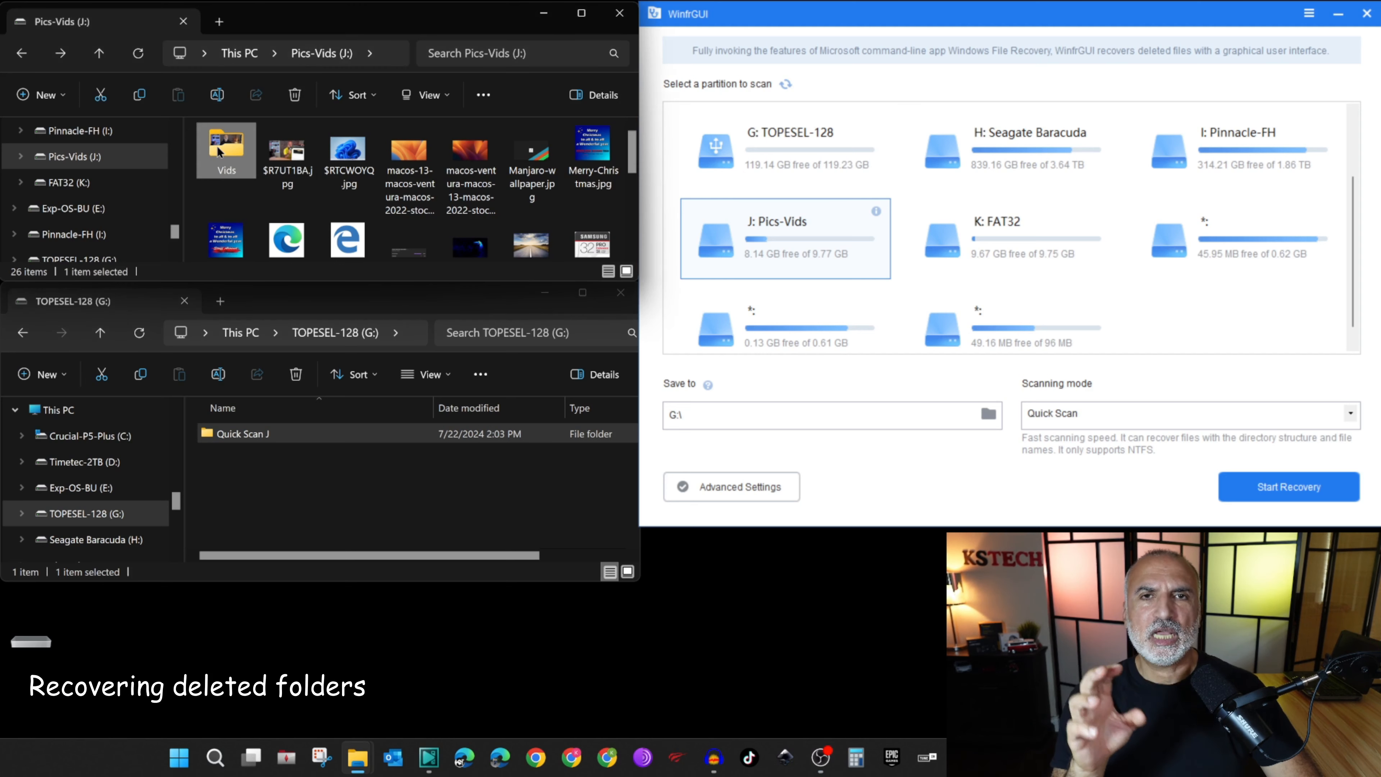
mouse_move(224, 145)
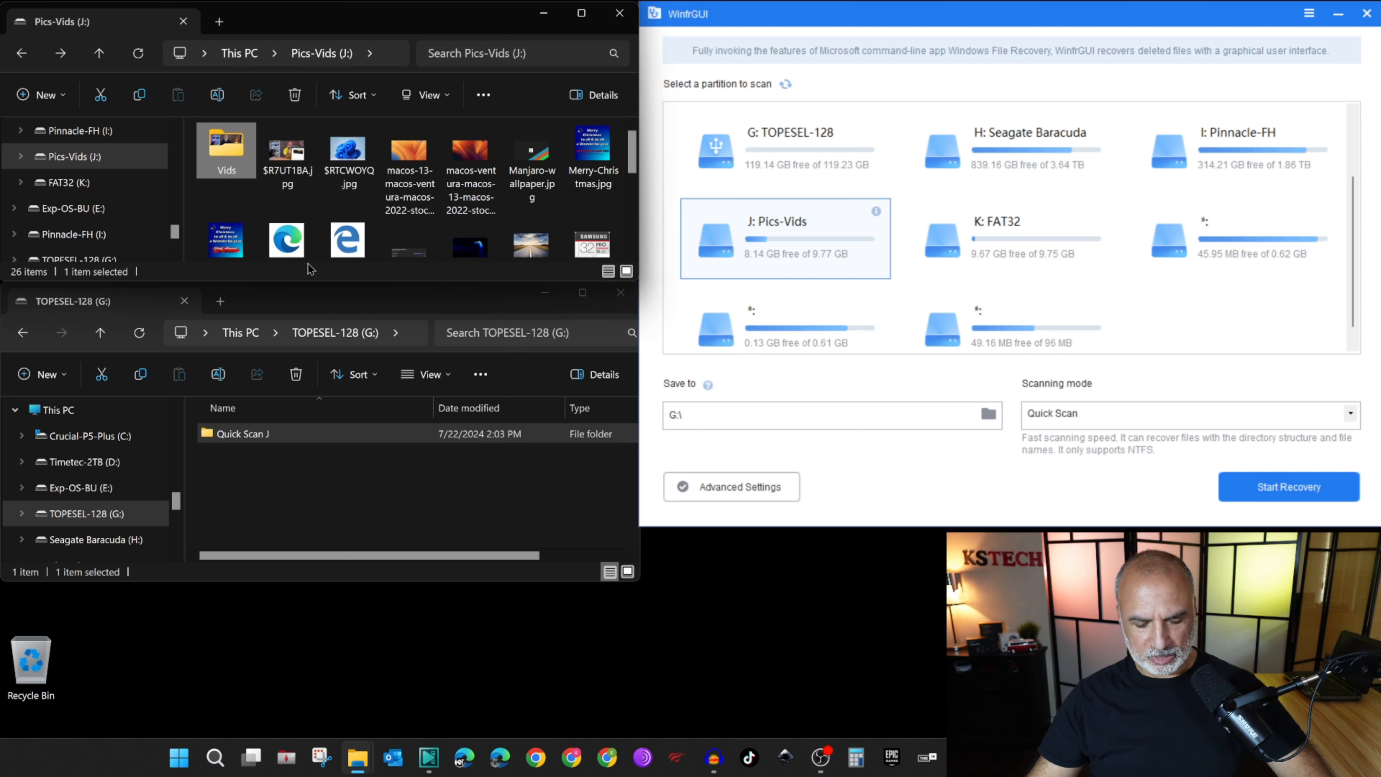
key(shift+Delete)
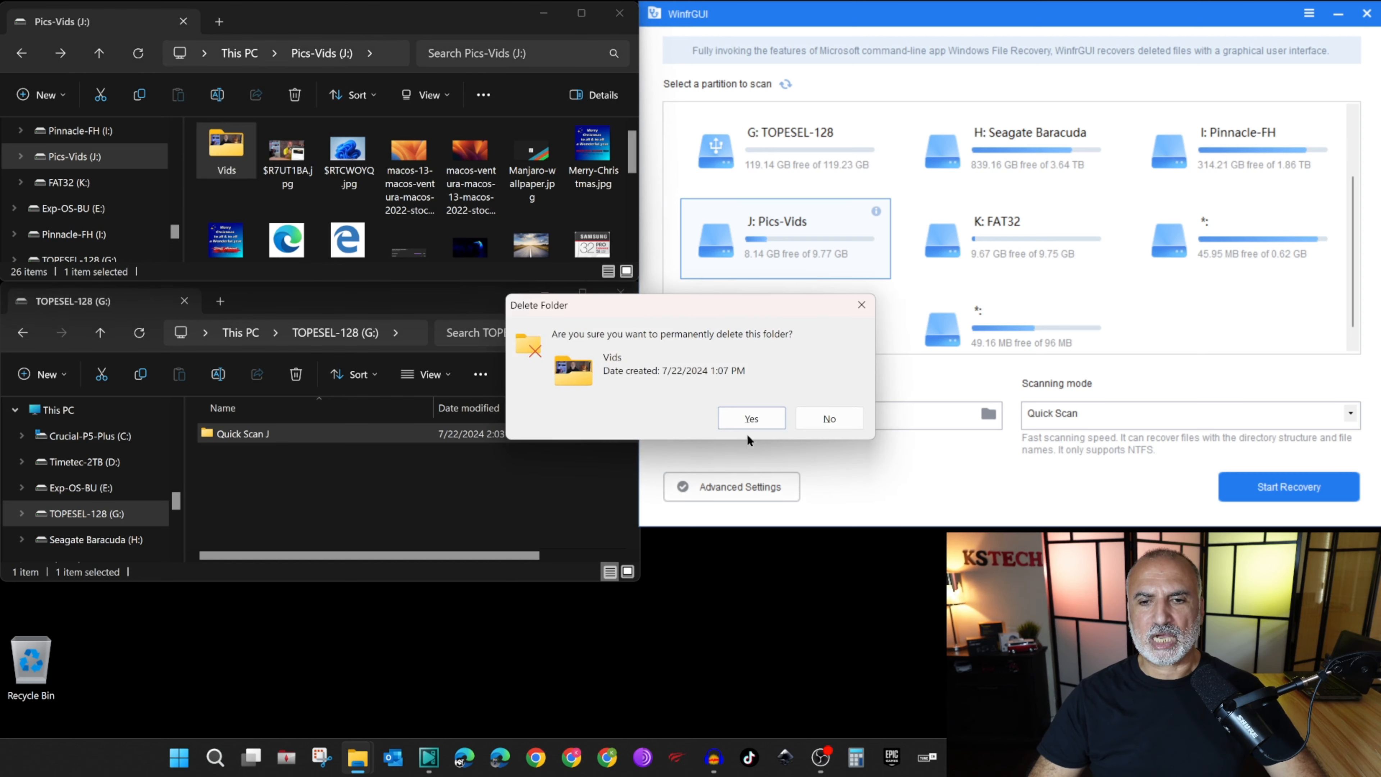
click(750, 418)
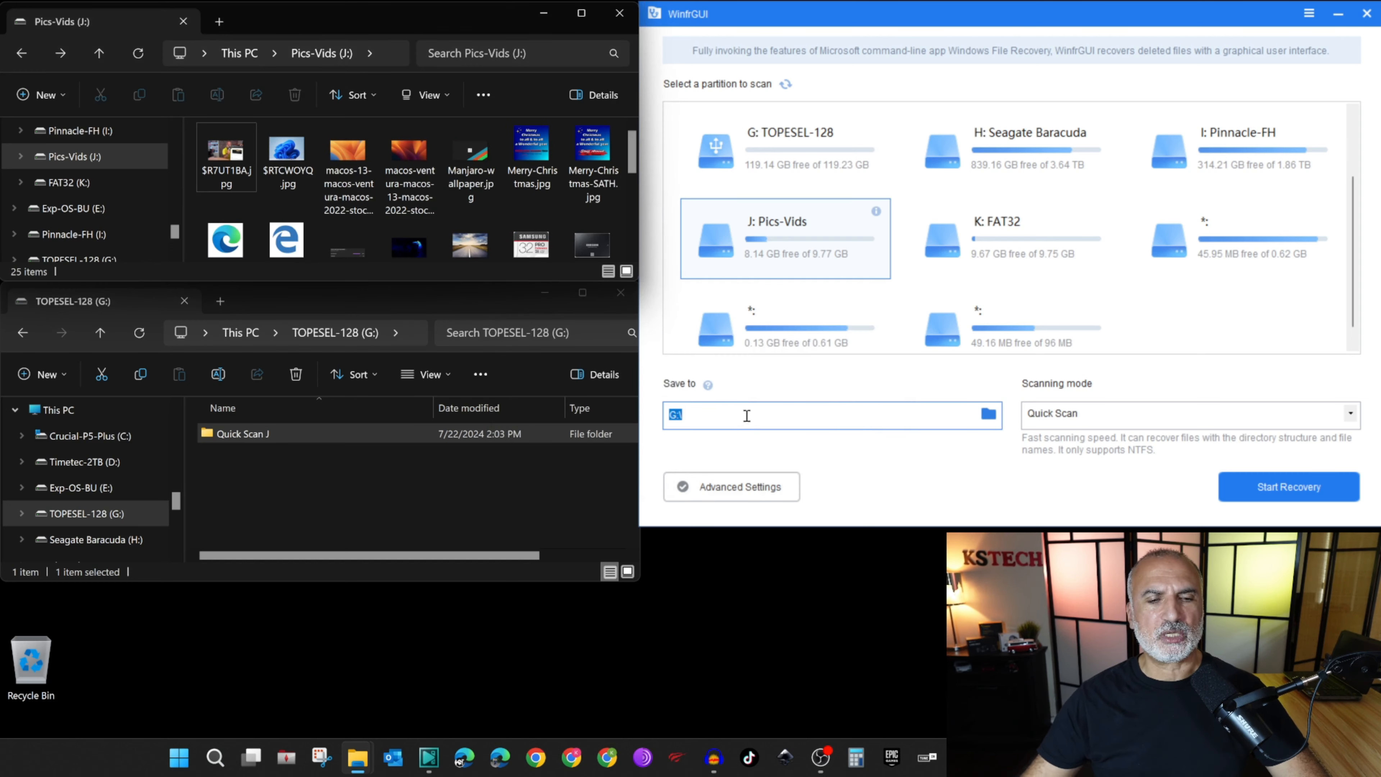
Run a Quick Scan recovery of J: Pics-Vids to G:\ and open the Quick Scan J folder on TOPESEL-128 (G:)
click(943, 19)
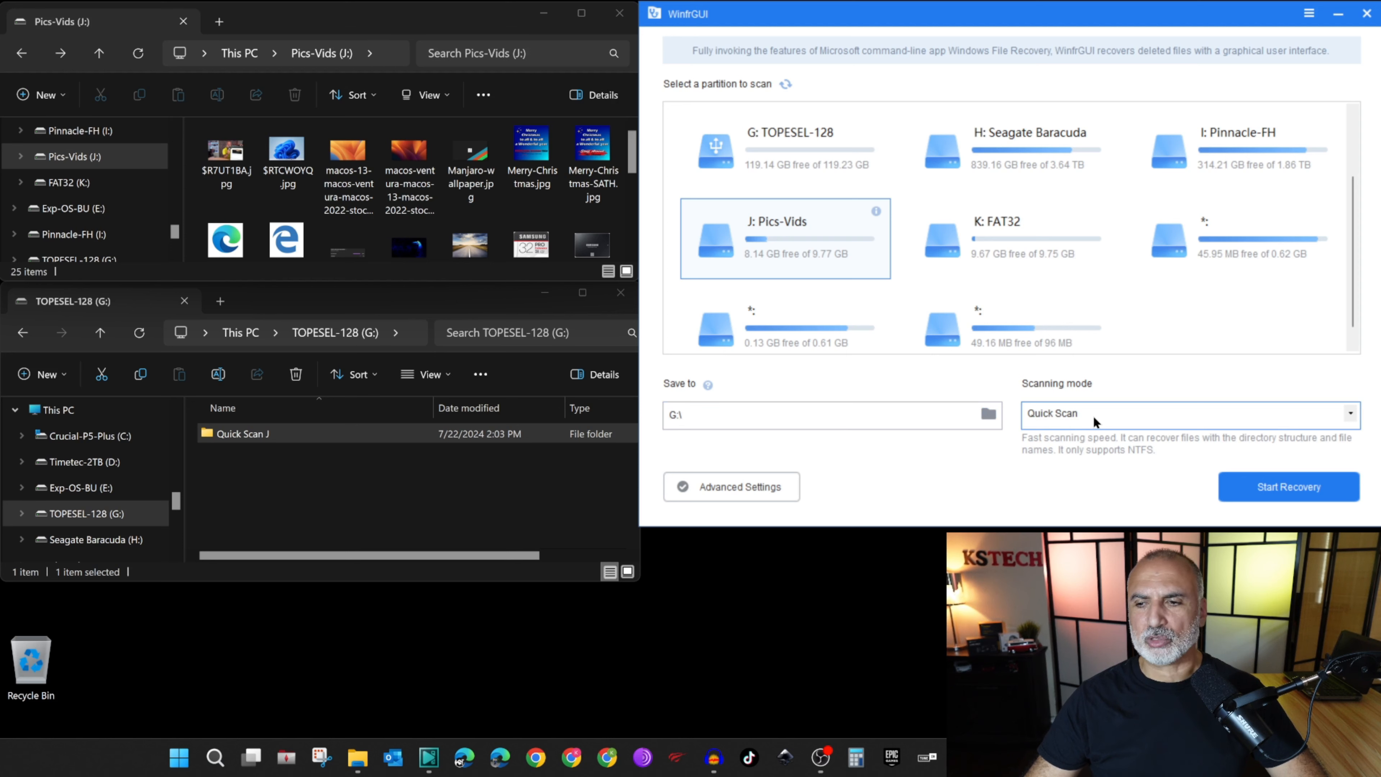
click(1288, 488)
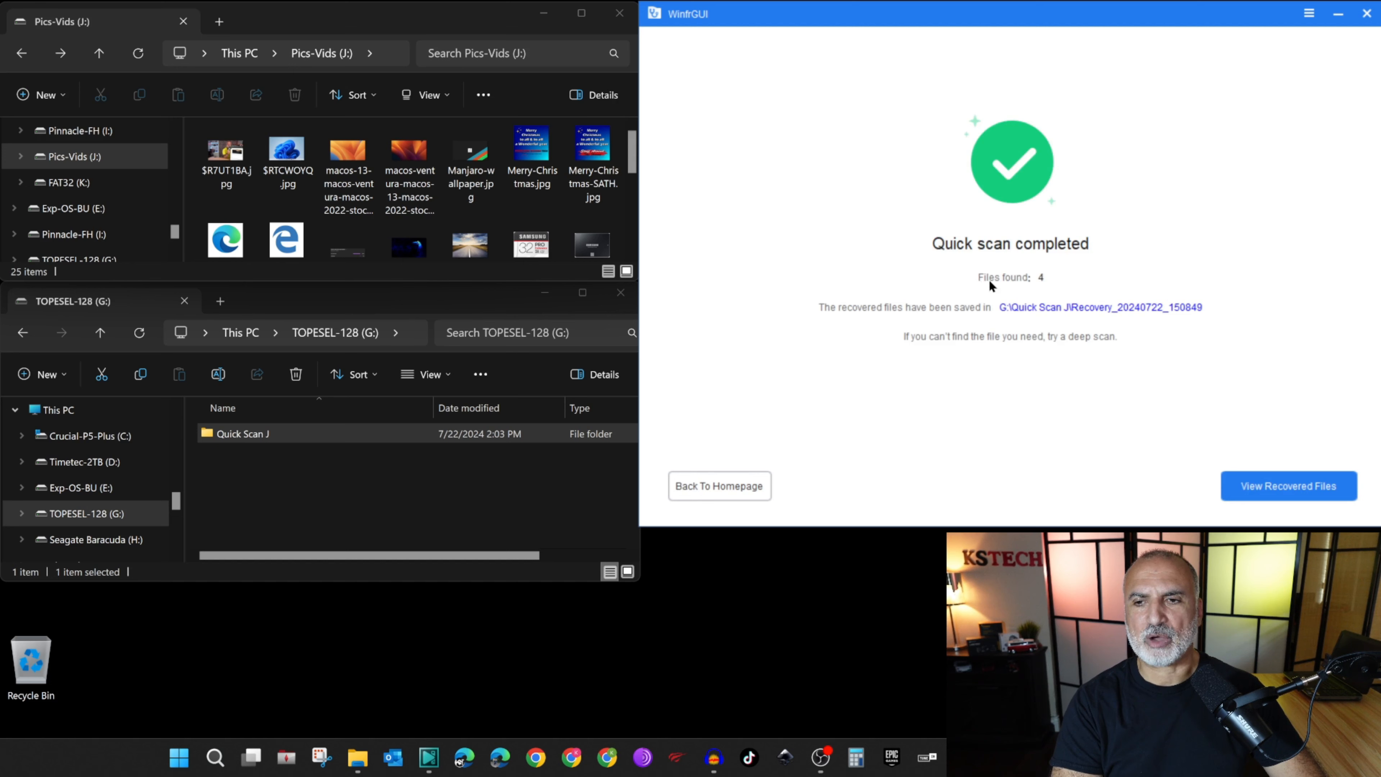
click(310, 495)
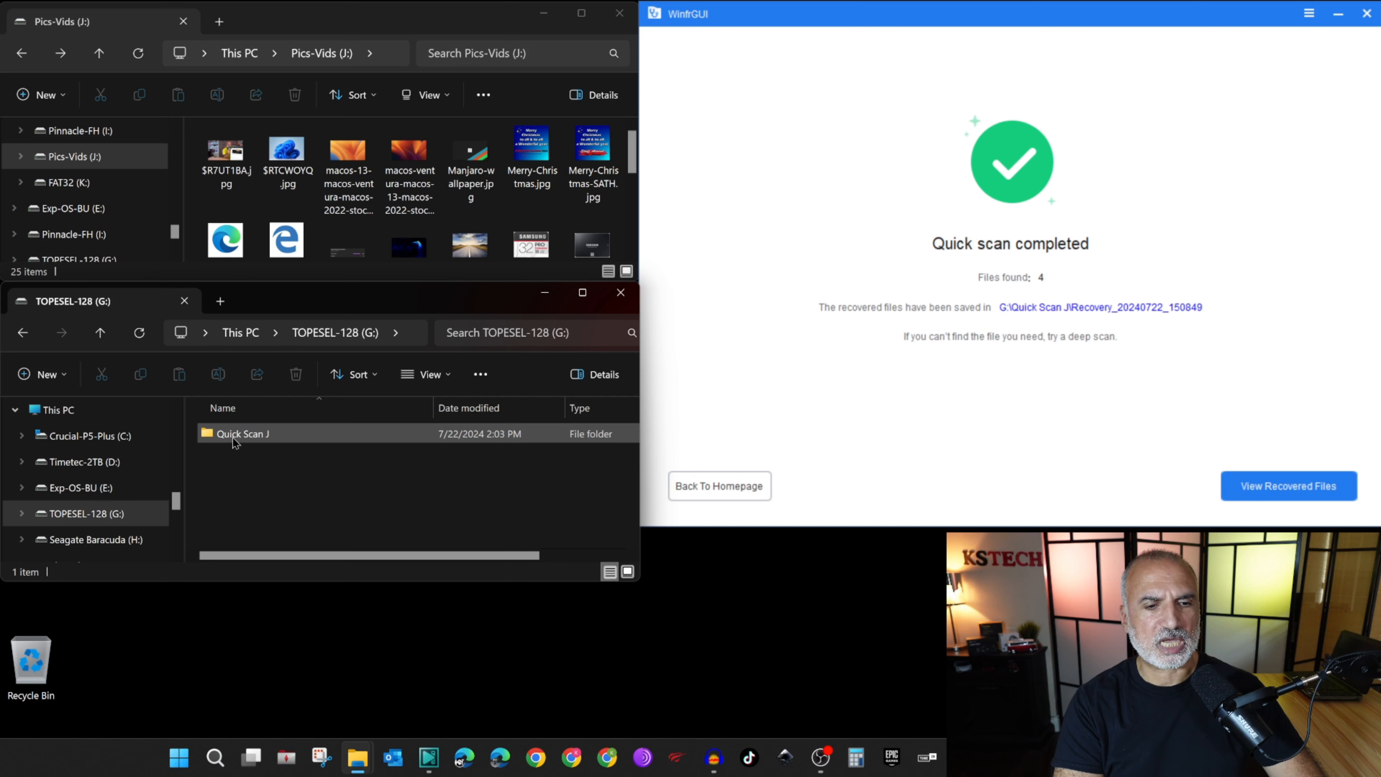
mouse_move(235, 443)
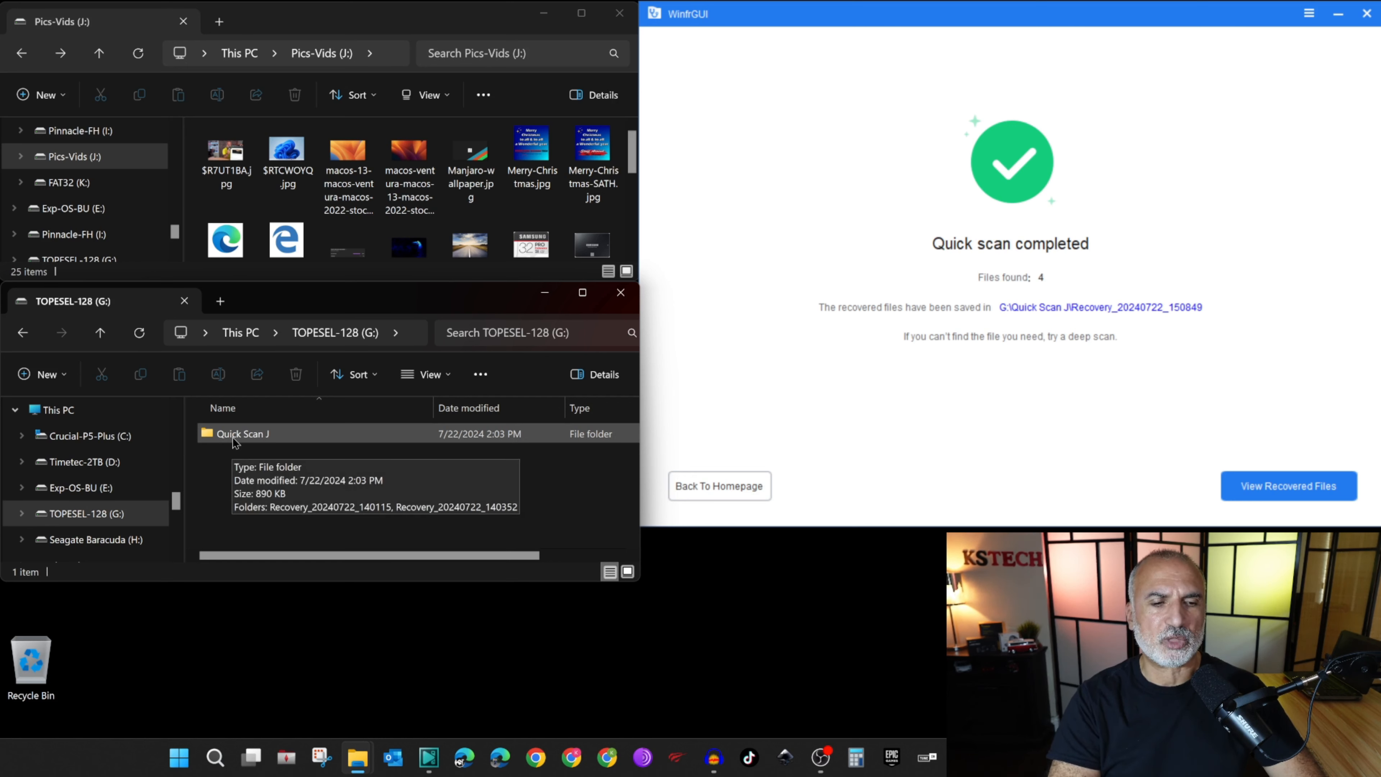
double_click(235, 440)
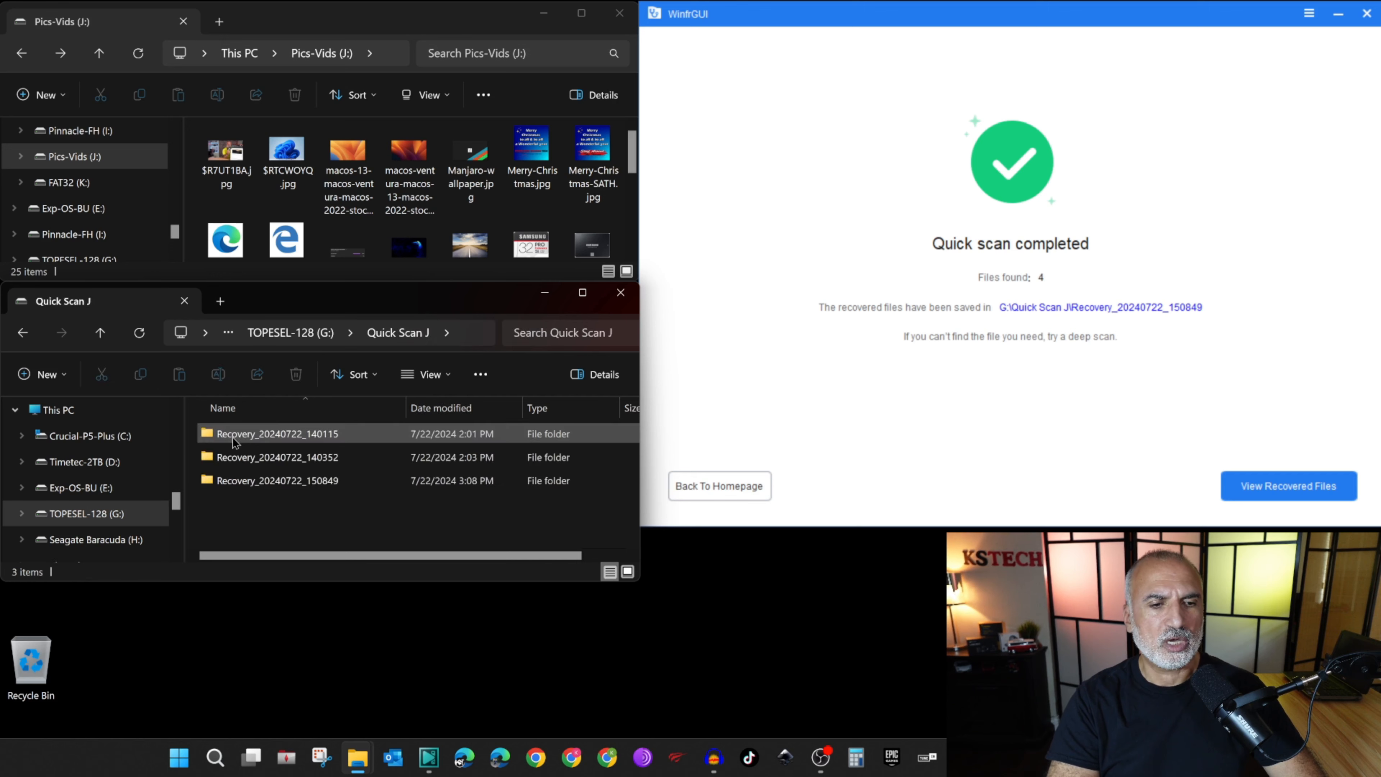
Open the recovered Vids folder inside Recovery_20240722_150849 and display its video files as icons
click(265, 485)
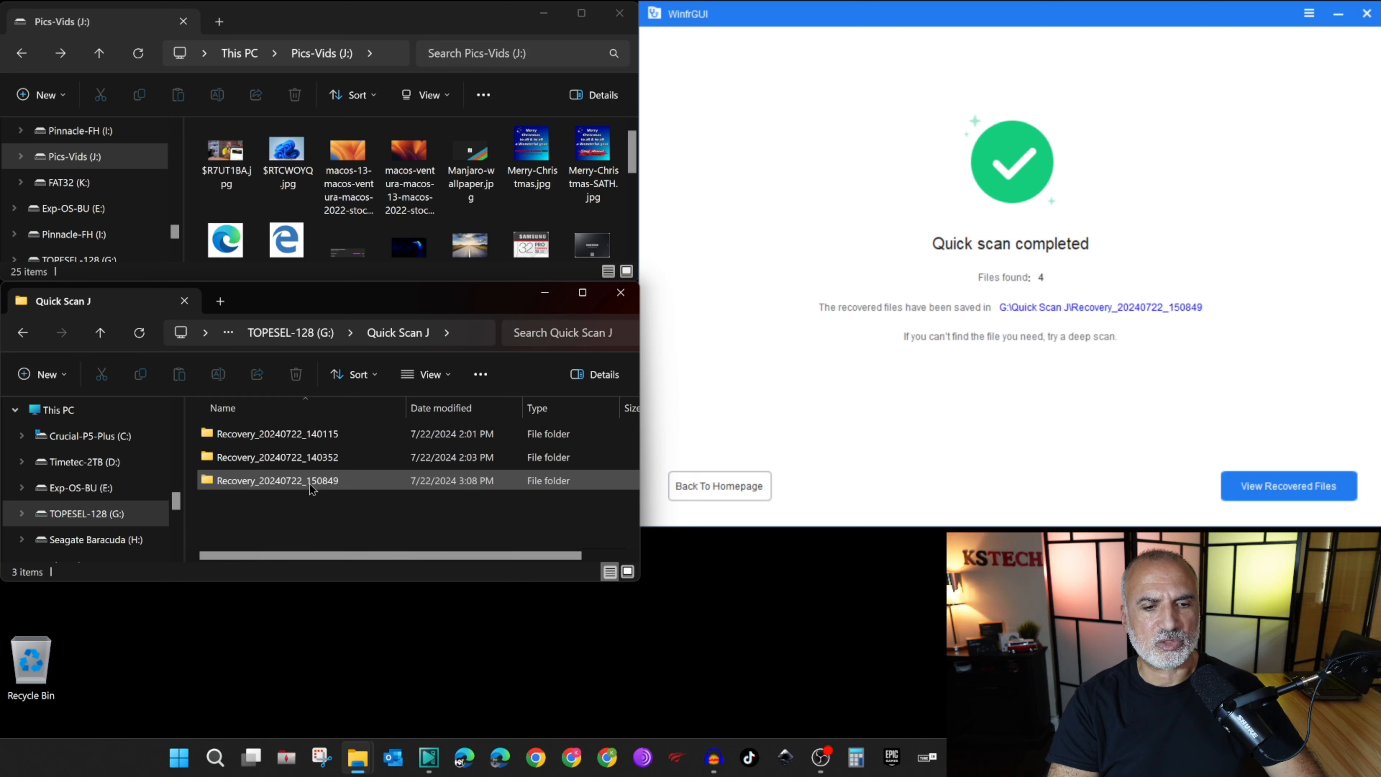
double_click(264, 482)
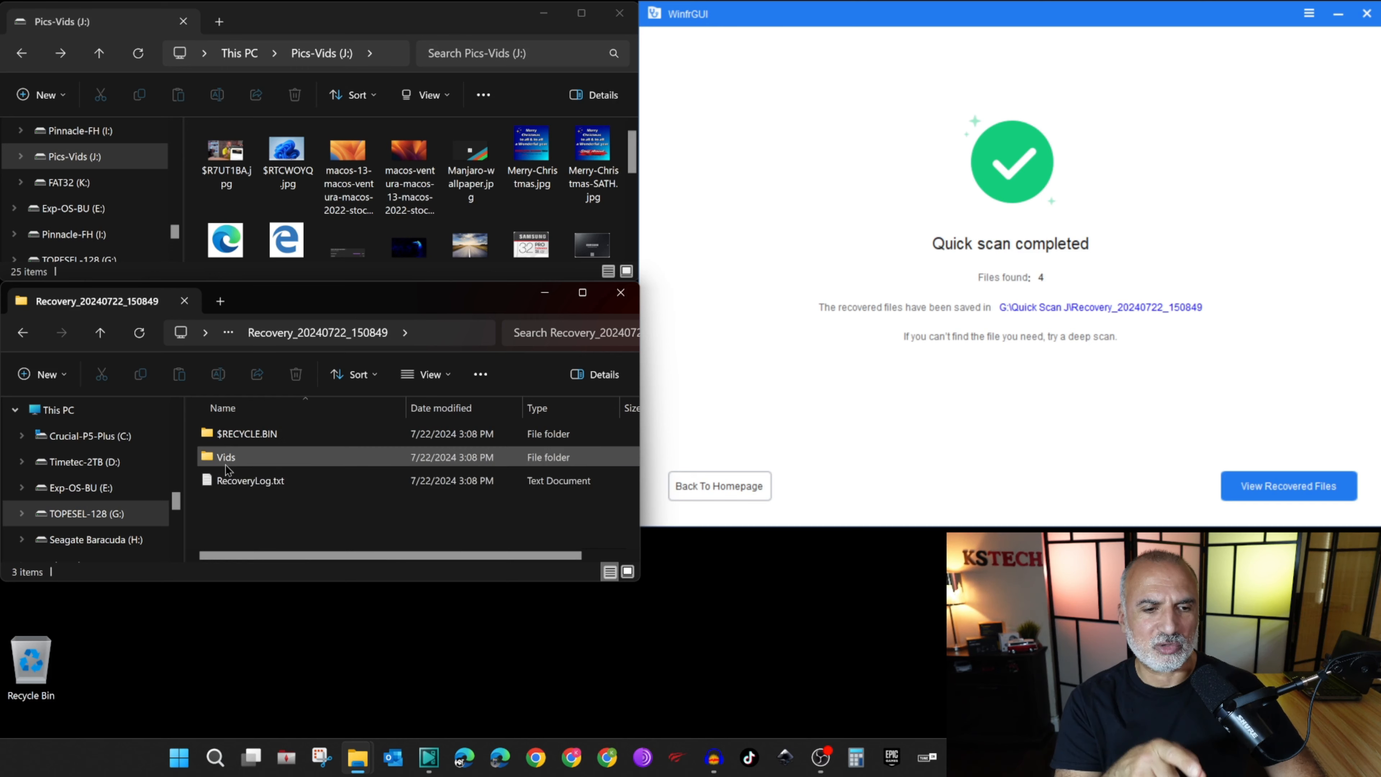
mouse_move(227, 468)
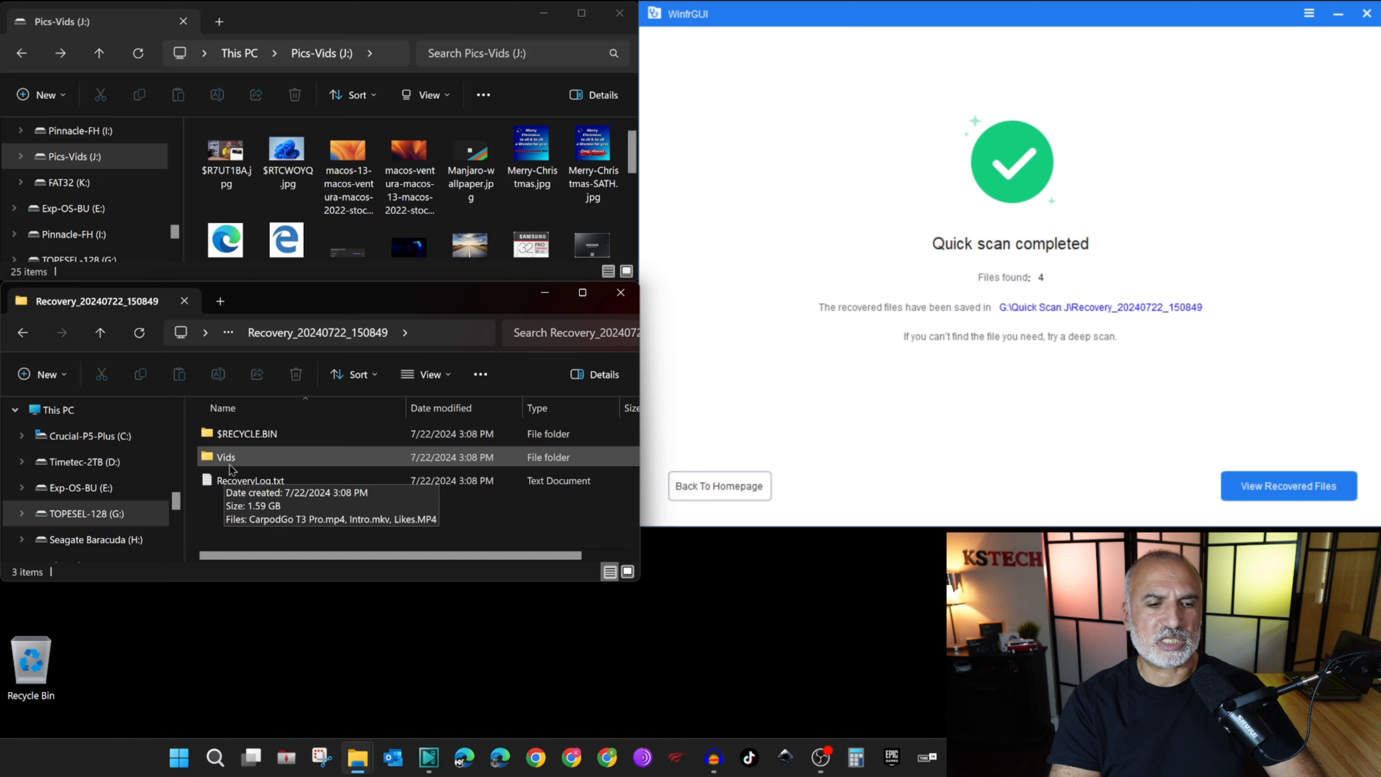
double_click(229, 467)
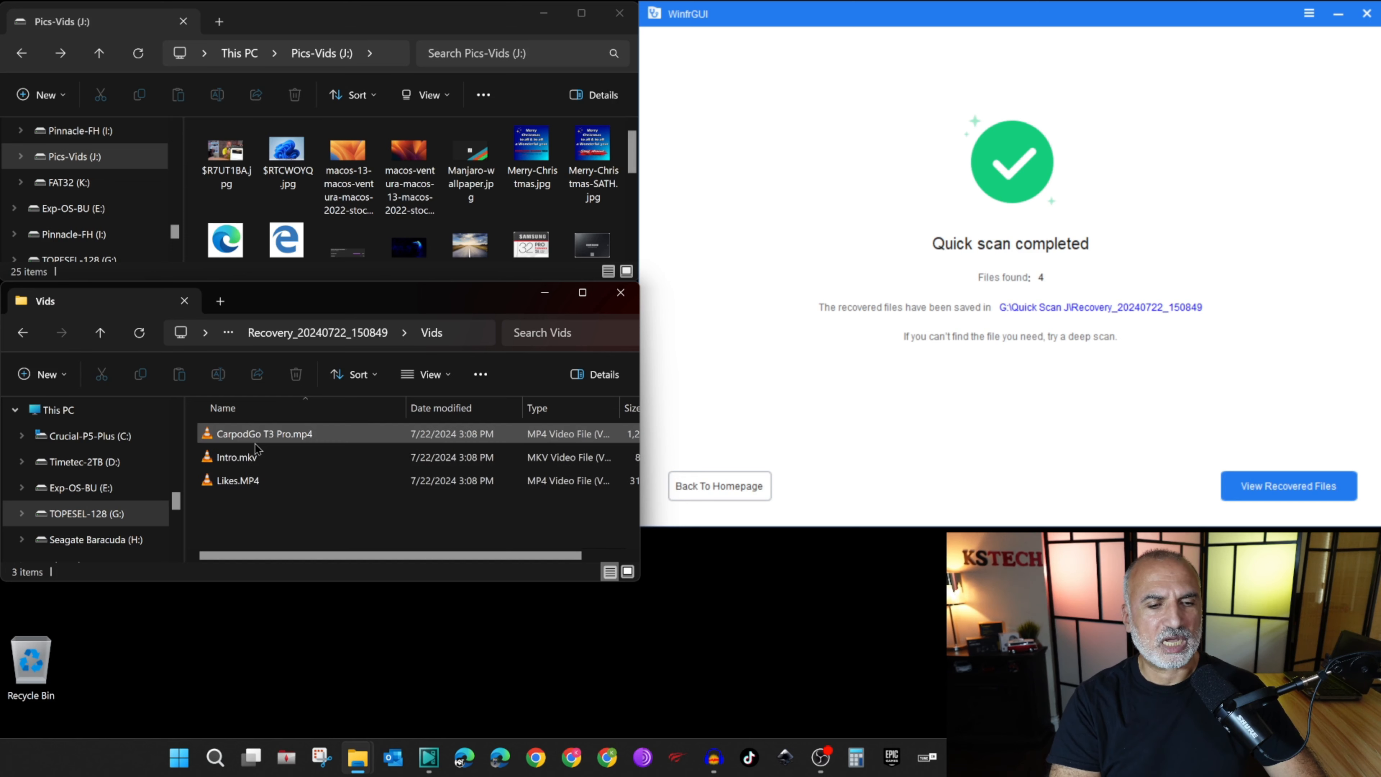
click(443, 376)
click(447, 438)
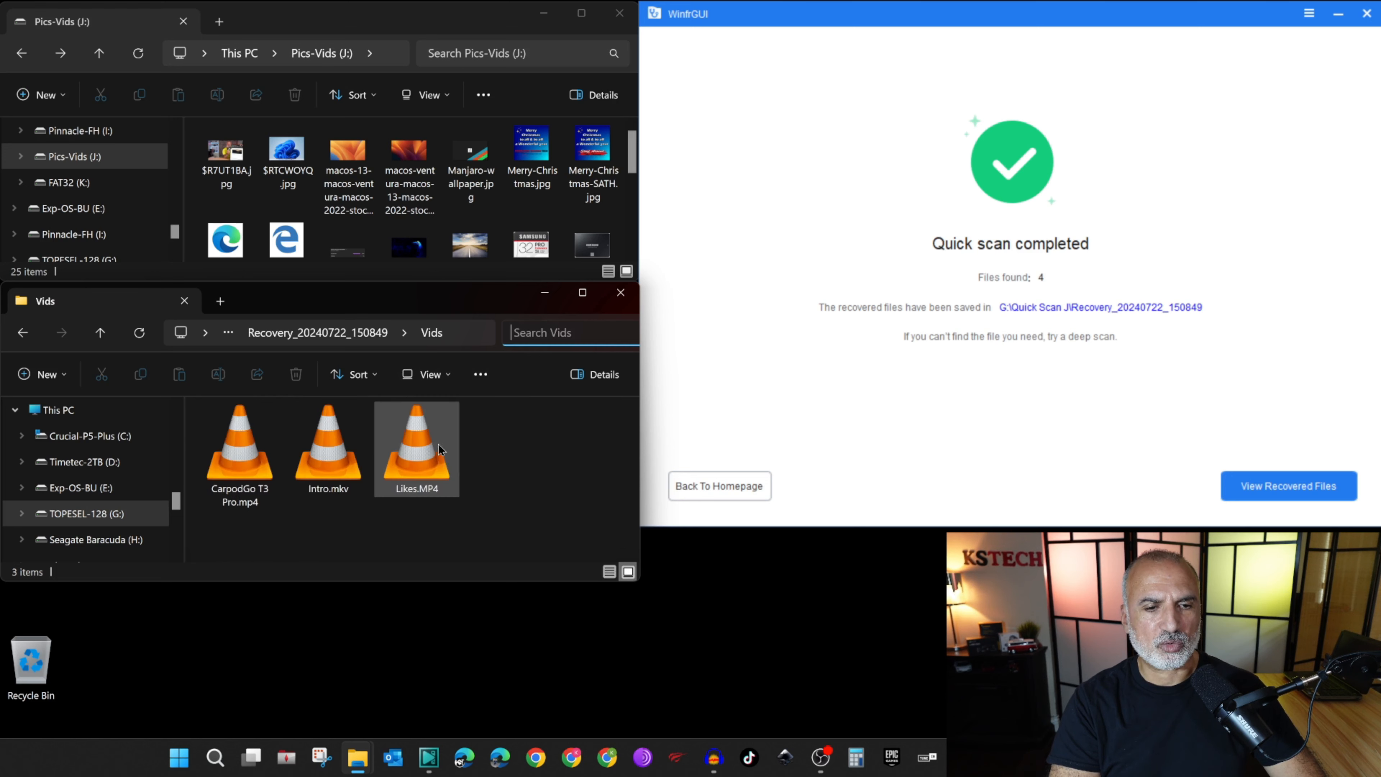
Go back to Recovery_20240722_150849 and copy the recovered Vids folder to Pics-Vids (J:)
click(321, 337)
drag(237, 463, 246, 194)
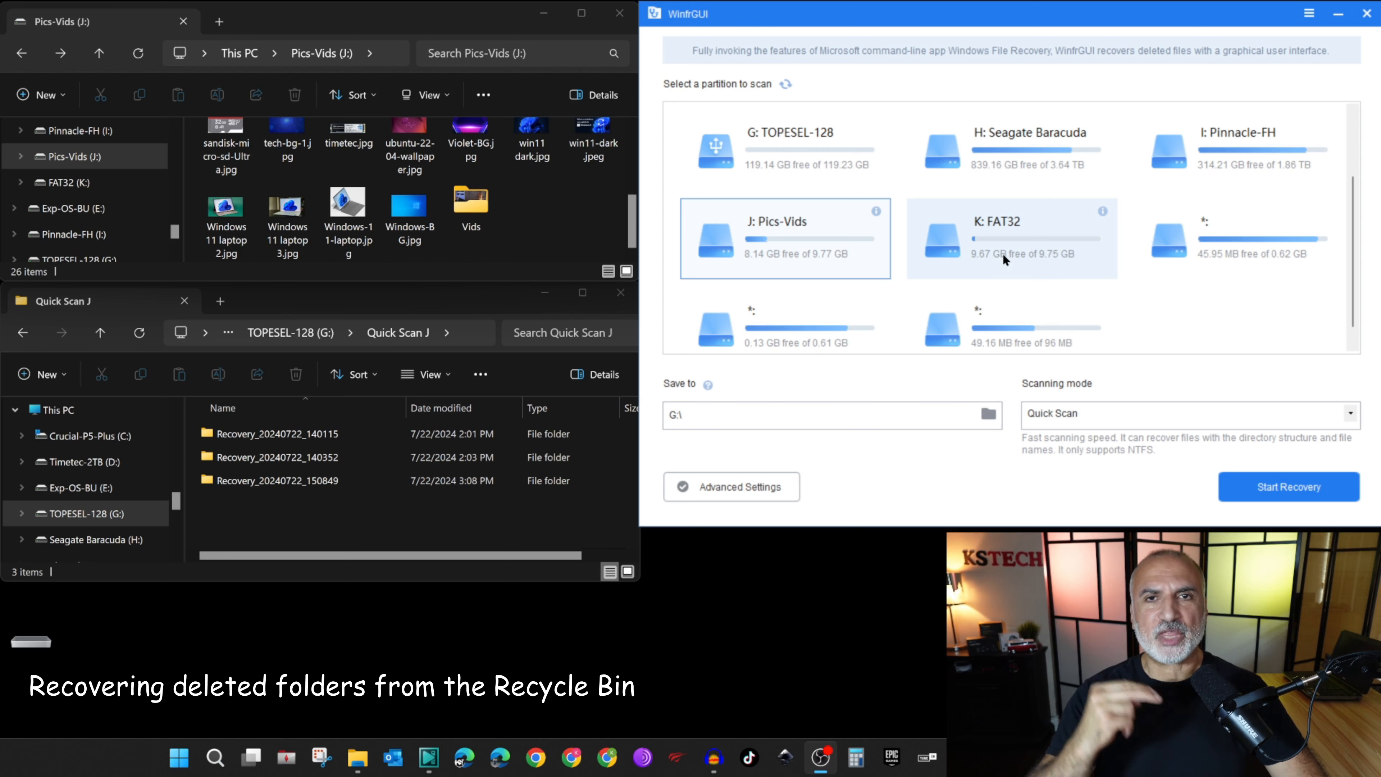
Delete the Vids folder from Pics-Vids (J:) to the Recycle Bin, and empty the bin
click(471, 213)
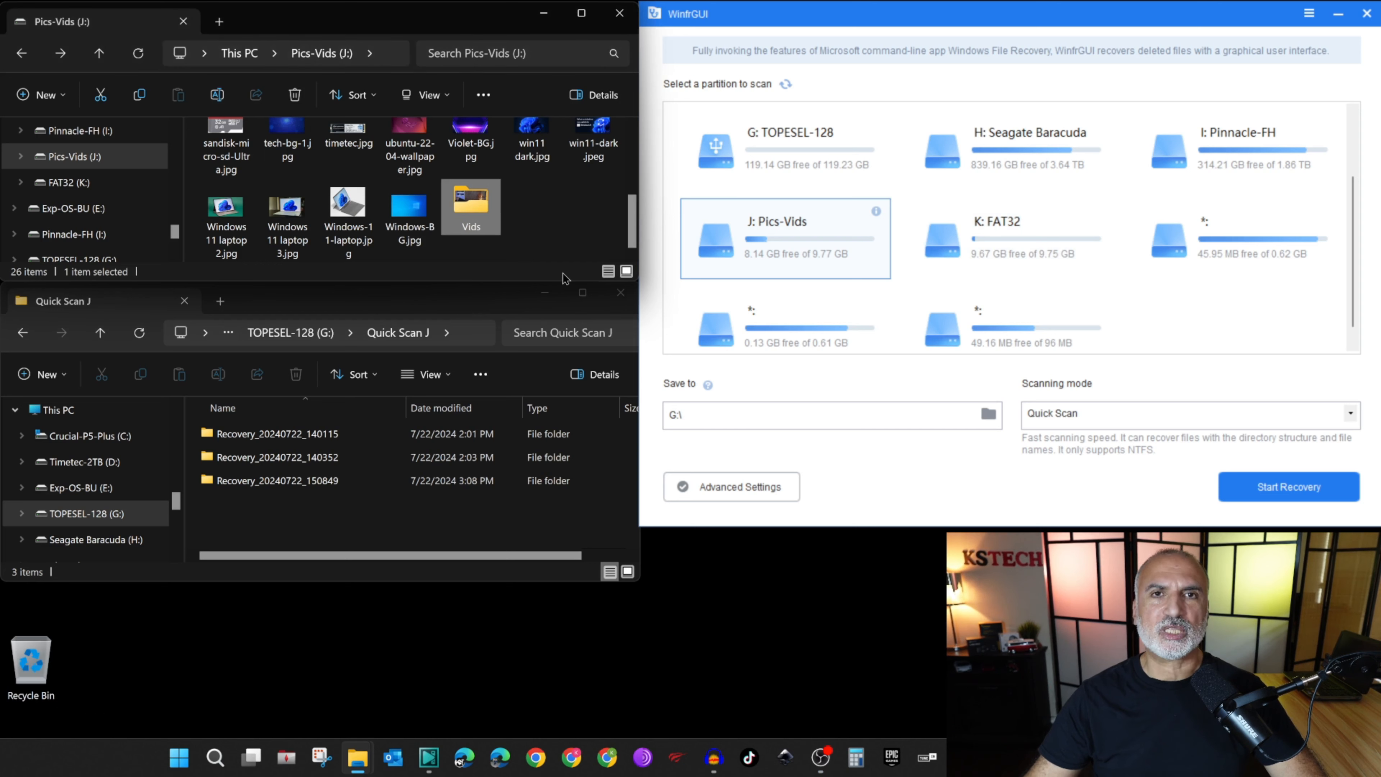
key(Delete)
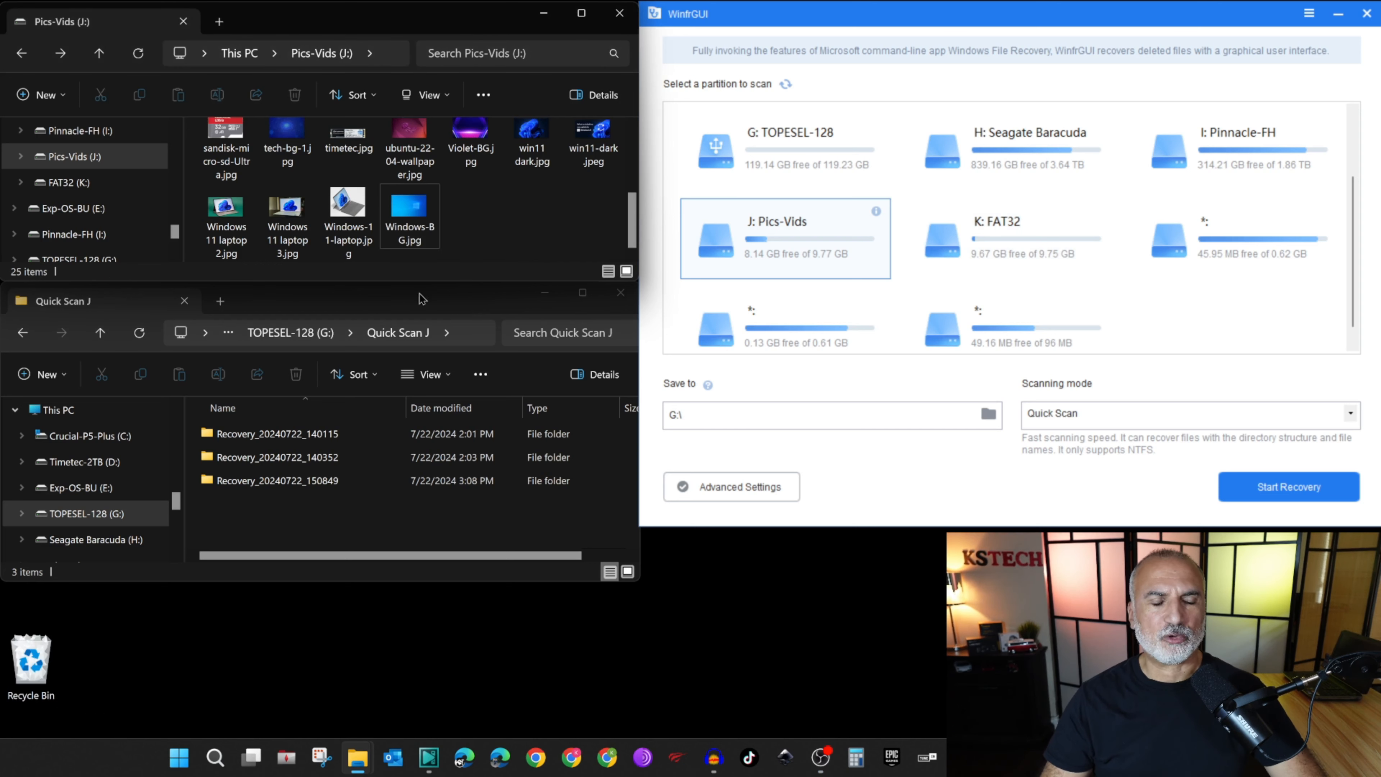
right_click(26, 665)
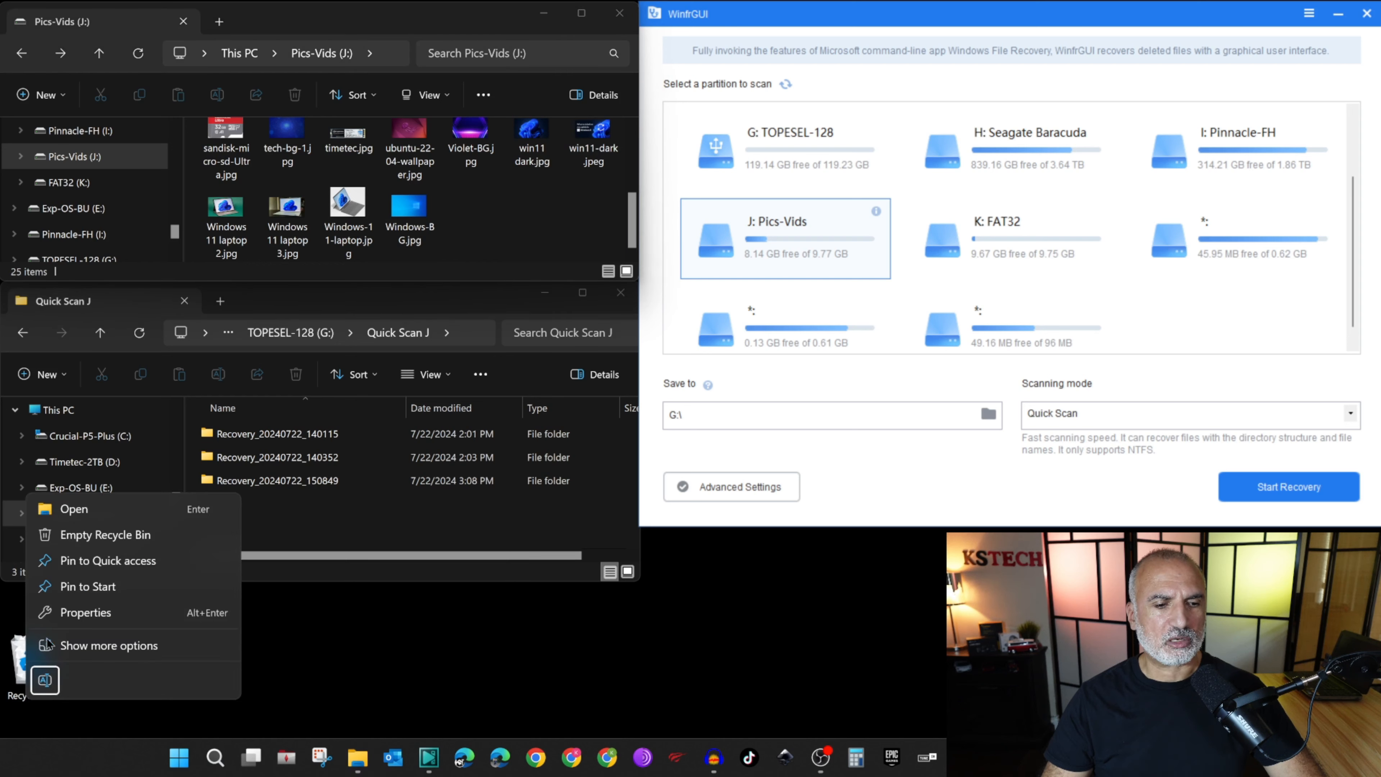
click(105, 534)
click(741, 414)
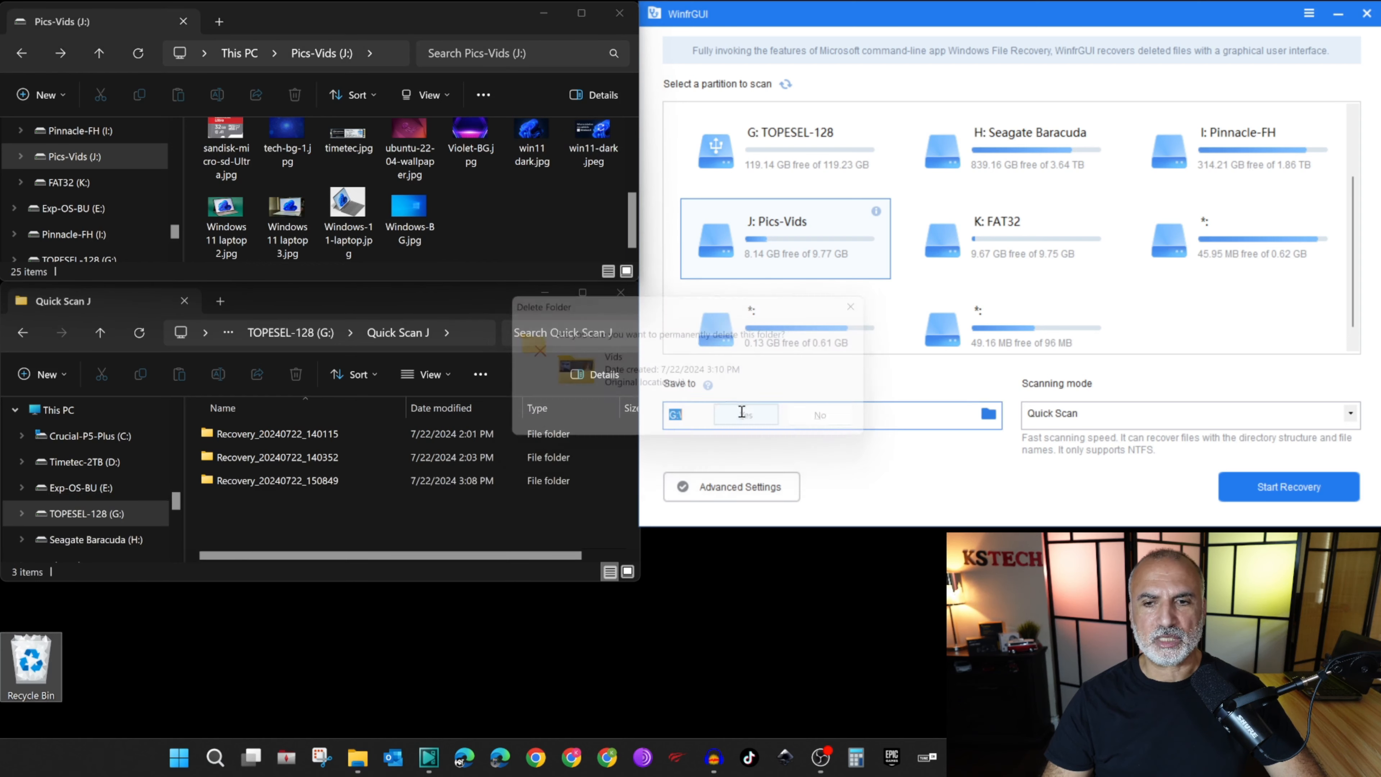
Refresh the partition list in WinfrGUI and check the J: Pics-Vids selection and the G:\ save location
click(868, 15)
click(785, 85)
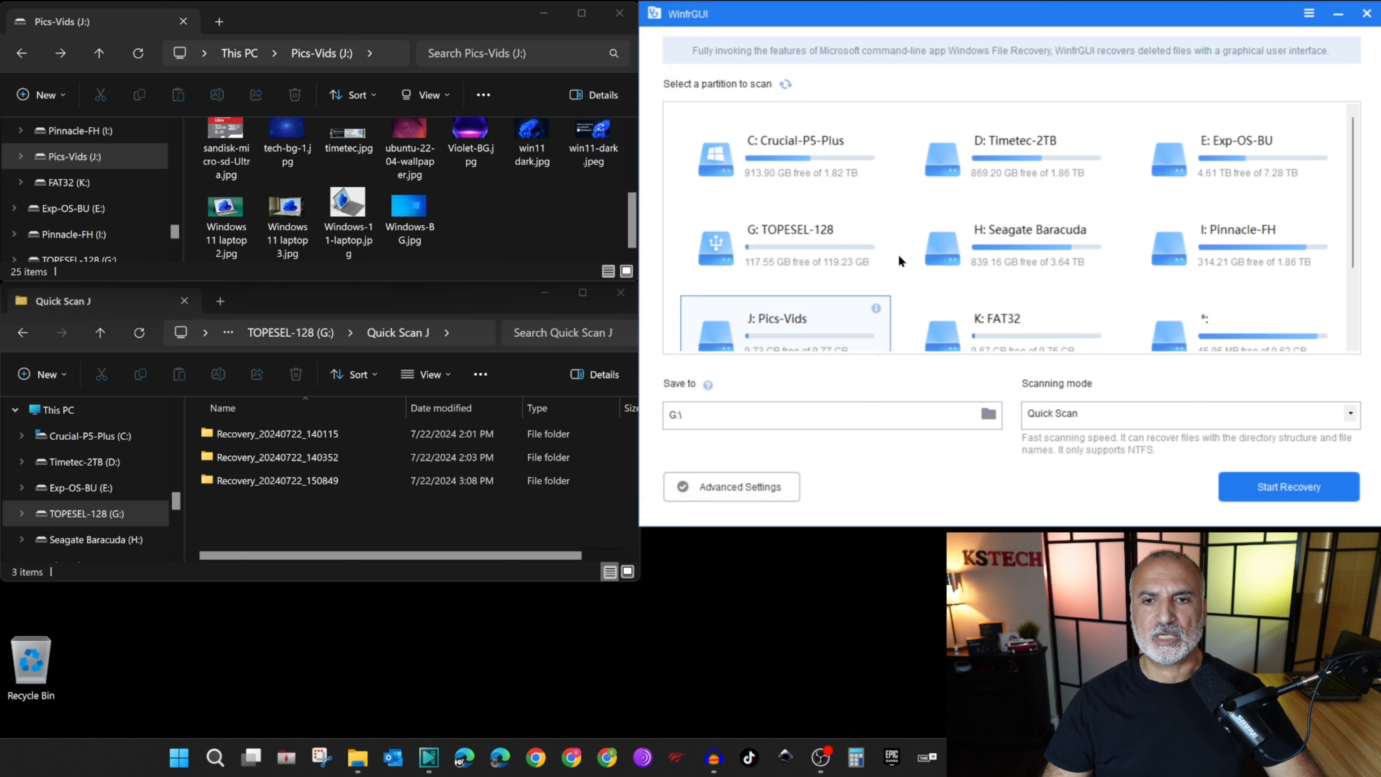
scroll(821, 288, down, 2)
click(676, 414)
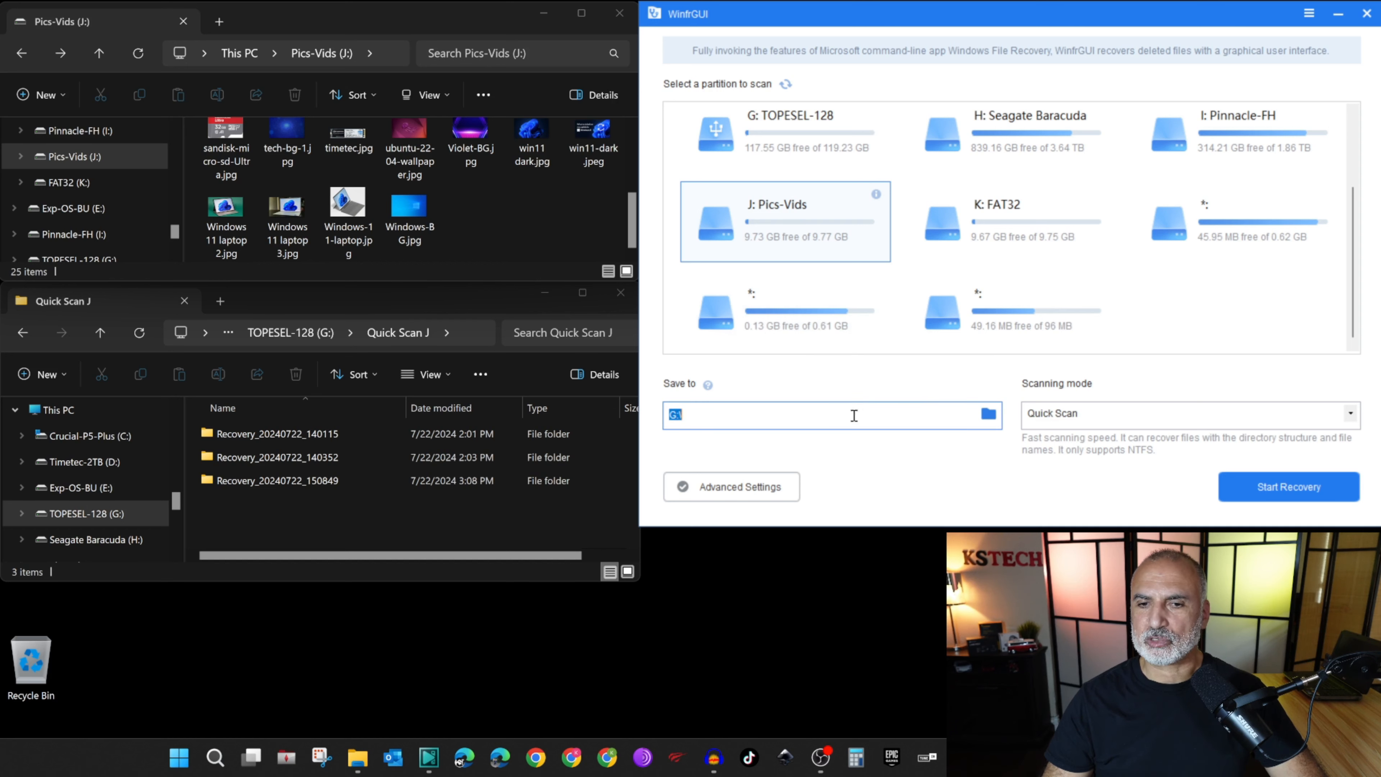
Run the Quick Scan recovery on Pics-Vids (J:) and open the Recovery_20240722_151120 folder in Quick Scan J
click(1282, 484)
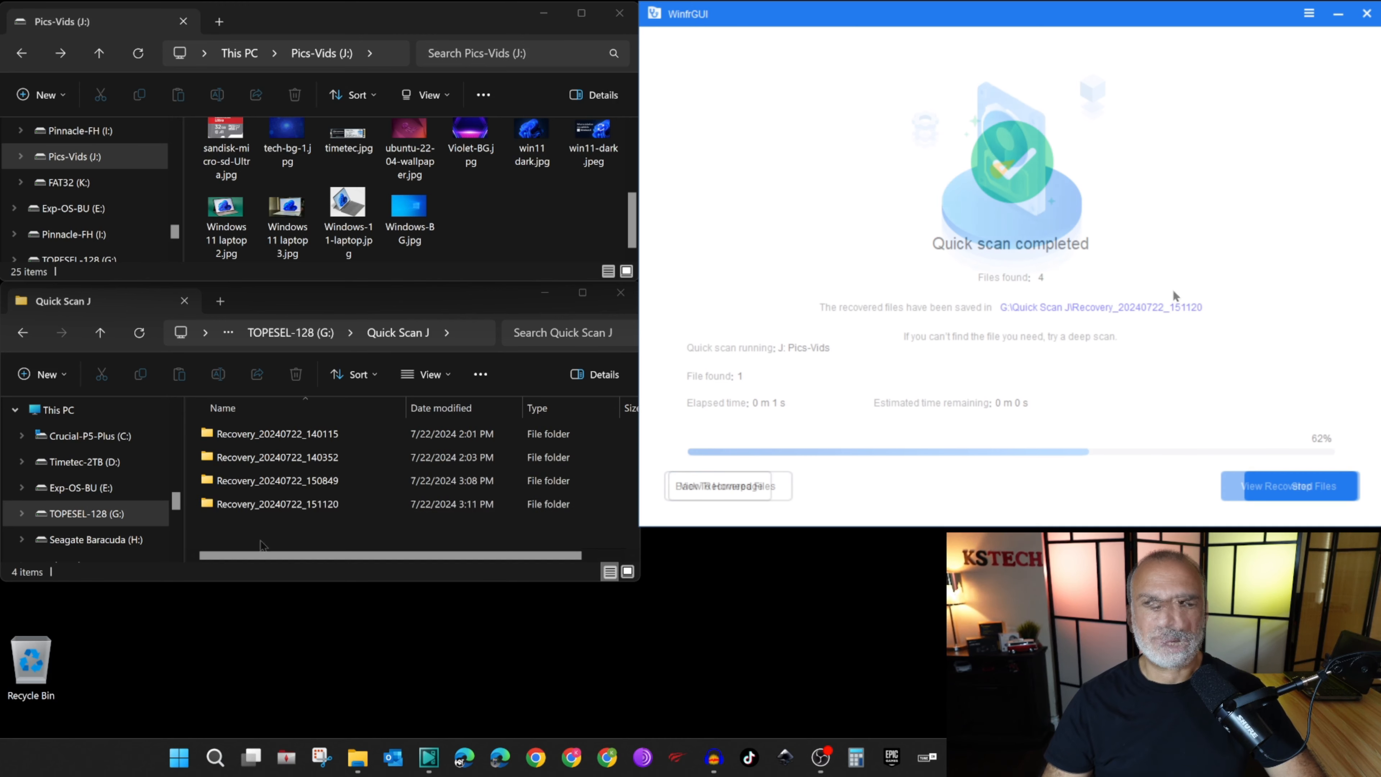
click(253, 533)
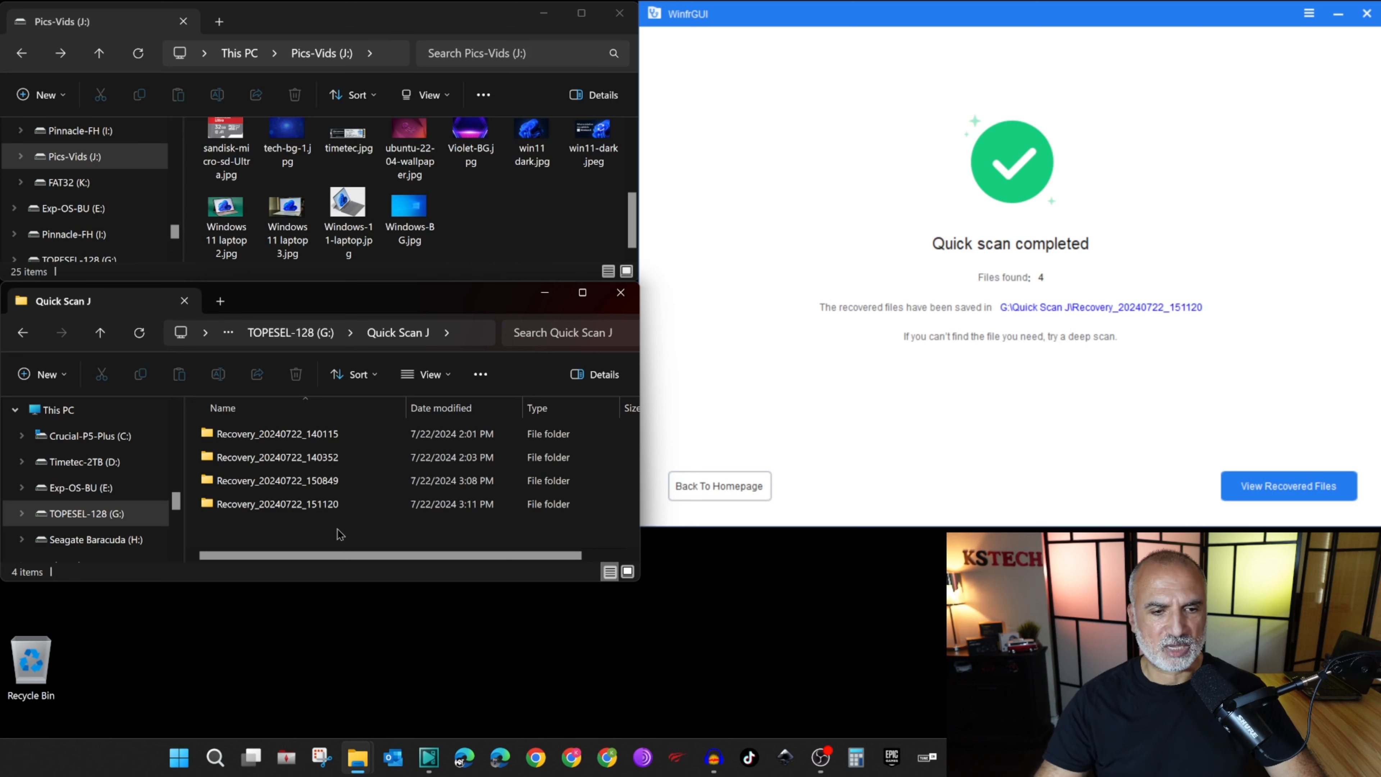
double_click(266, 505)
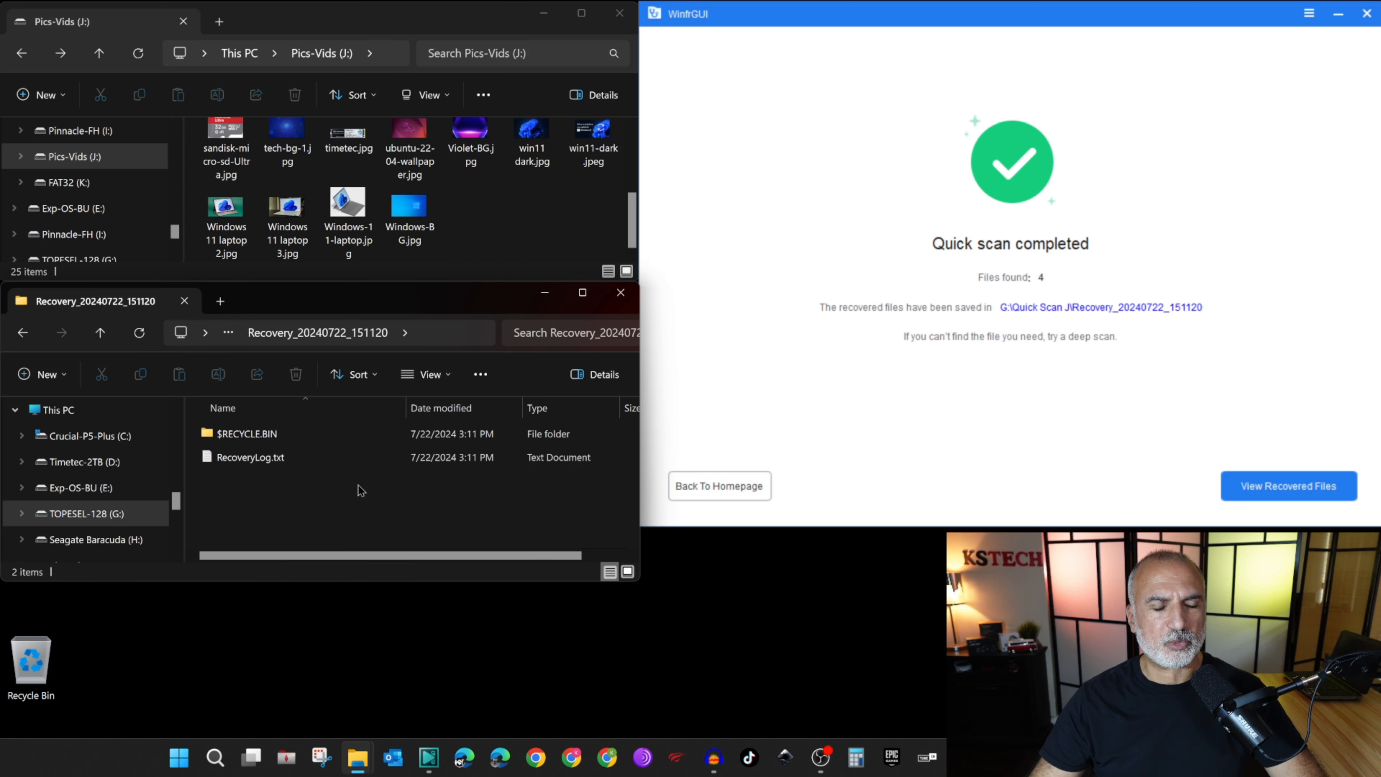
Open the recovered $RWA8D04 folder within $RECYCLE.BIN, display its video files as medium icons, and go back
double_click(239, 435)
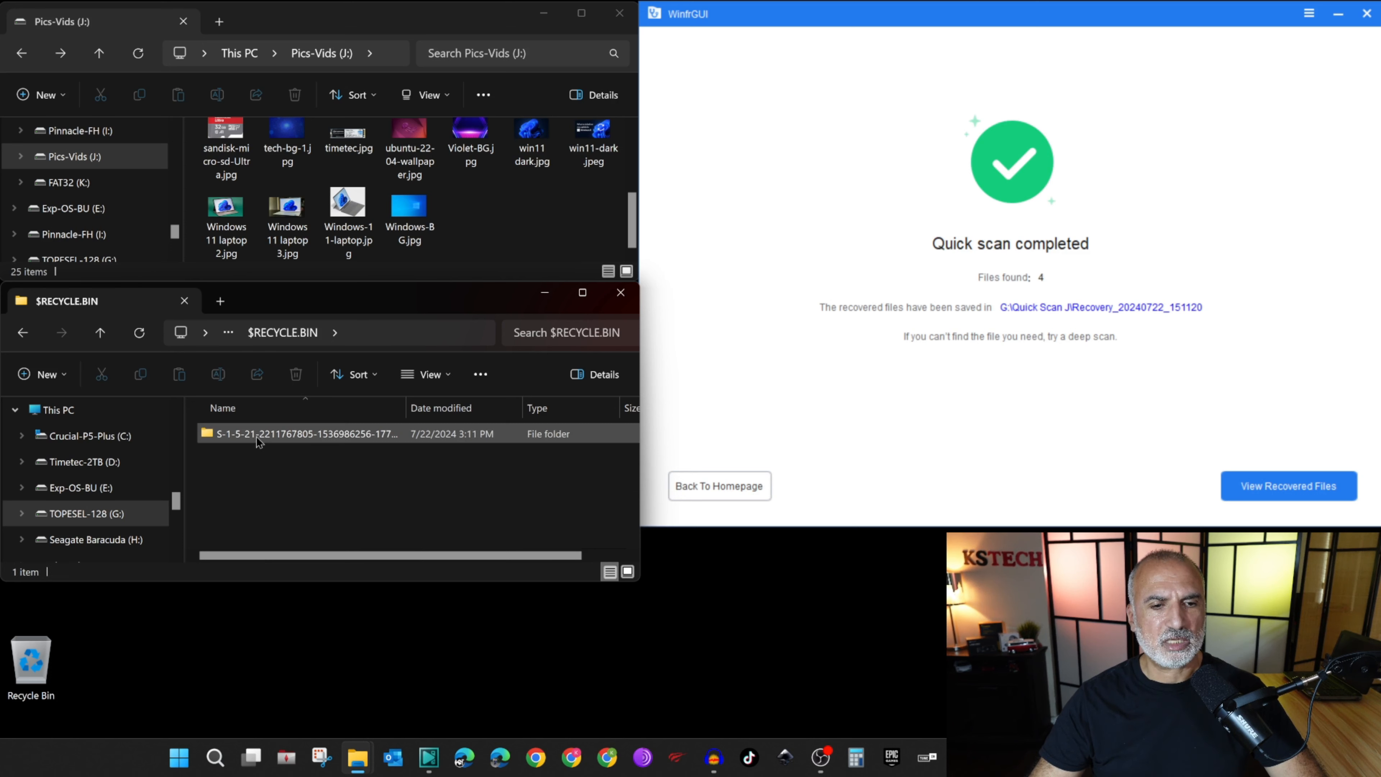
double_click(281, 438)
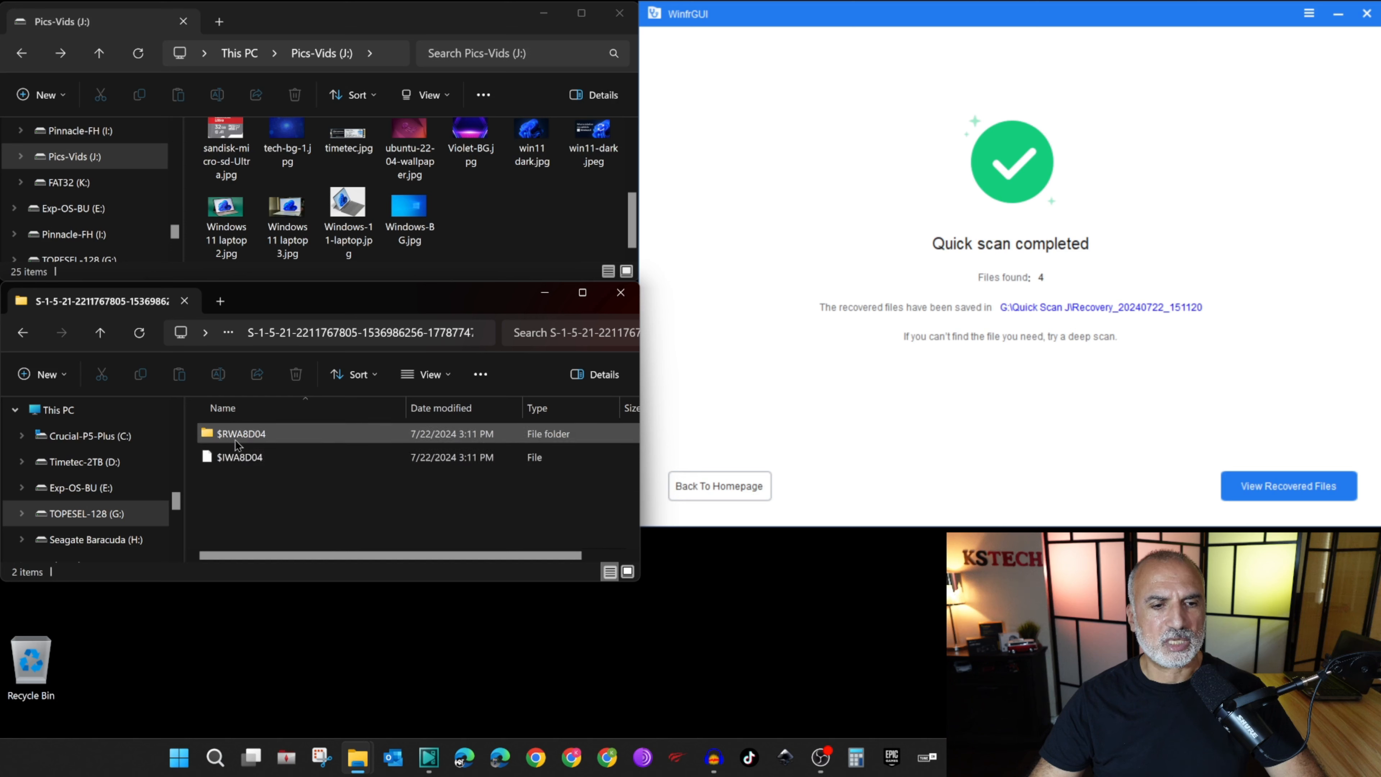
mouse_move(236, 439)
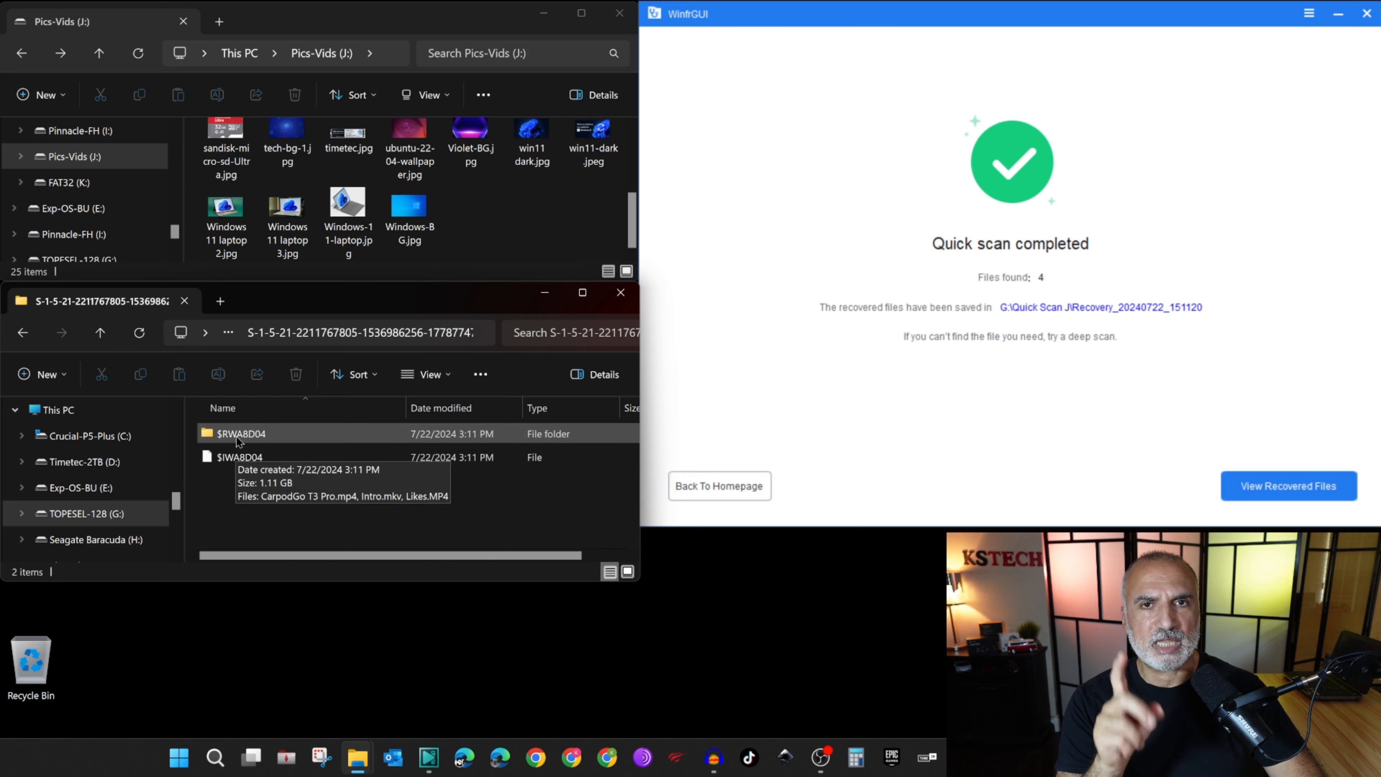
double_click(238, 438)
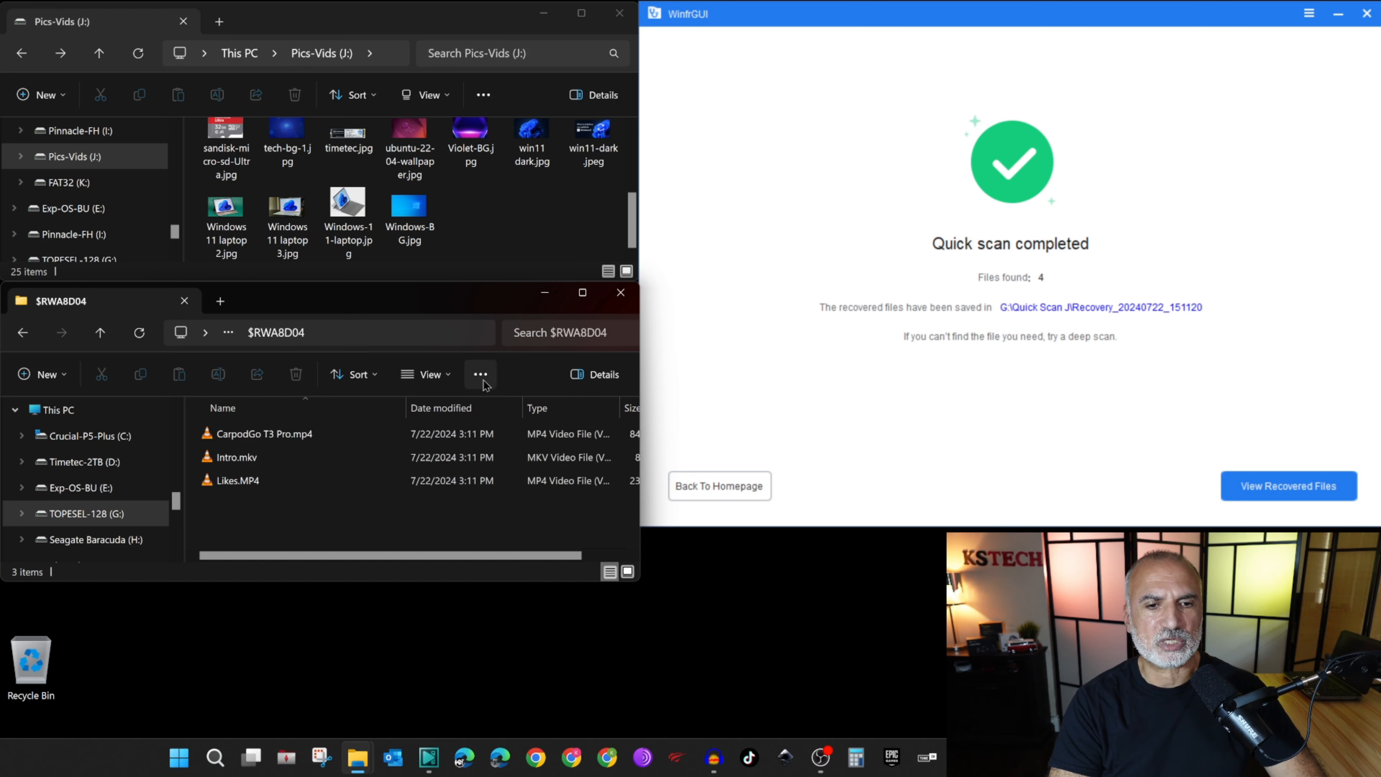
click(426, 374)
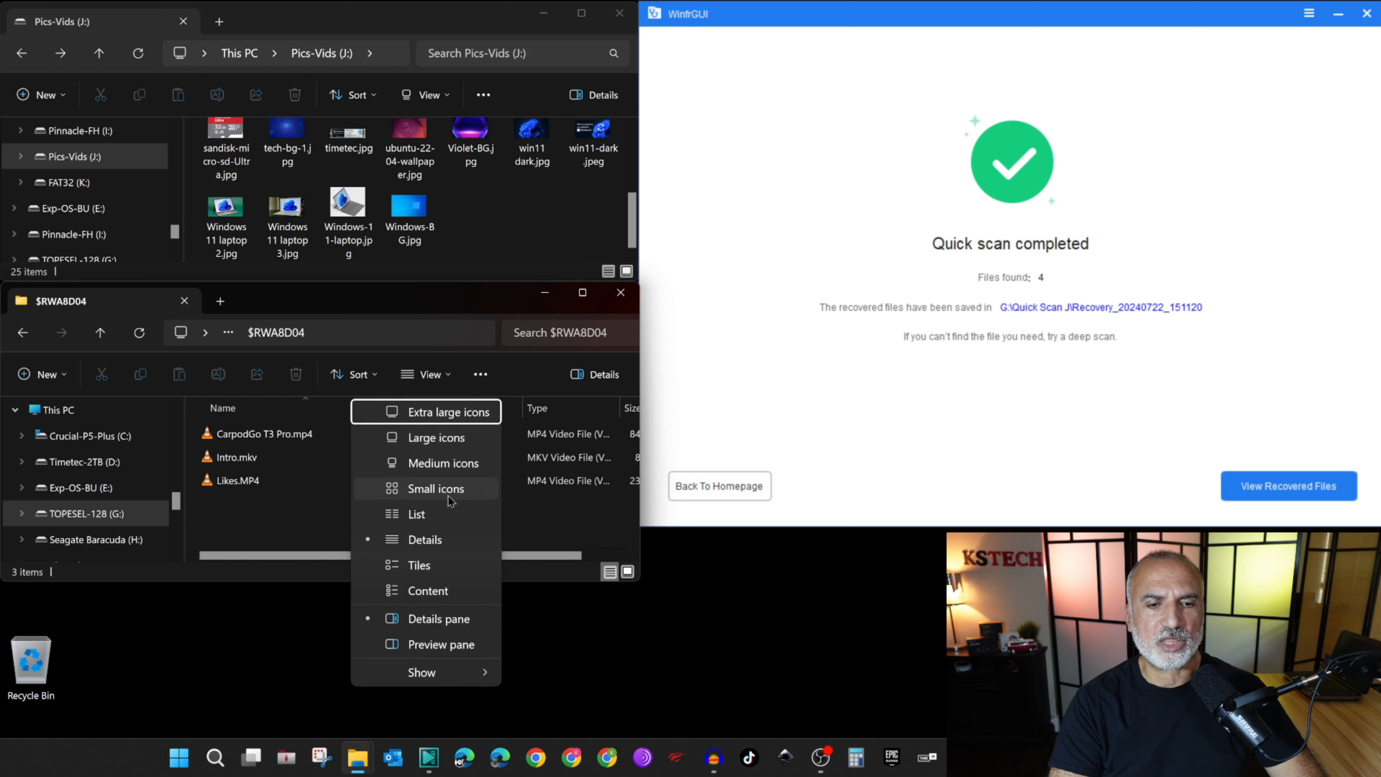
click(427, 463)
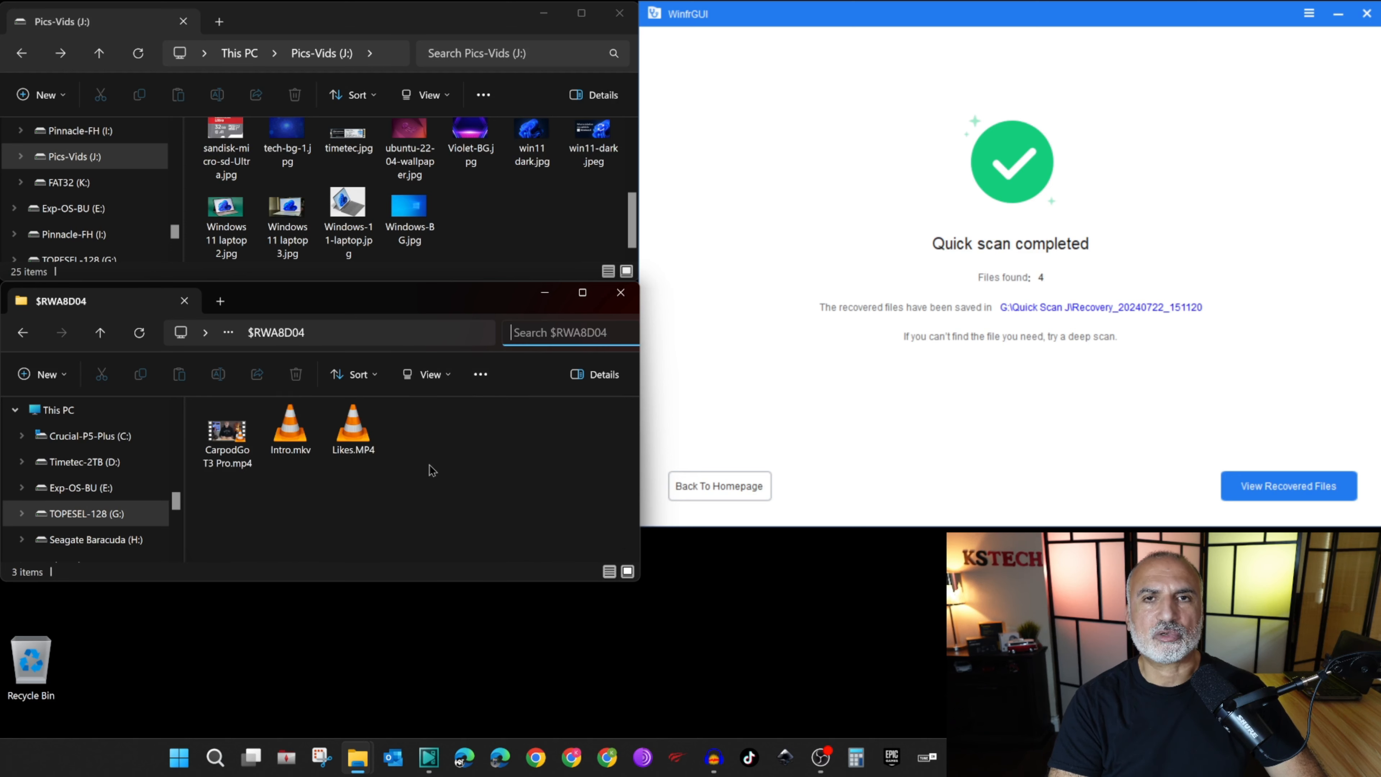
click(22, 333)
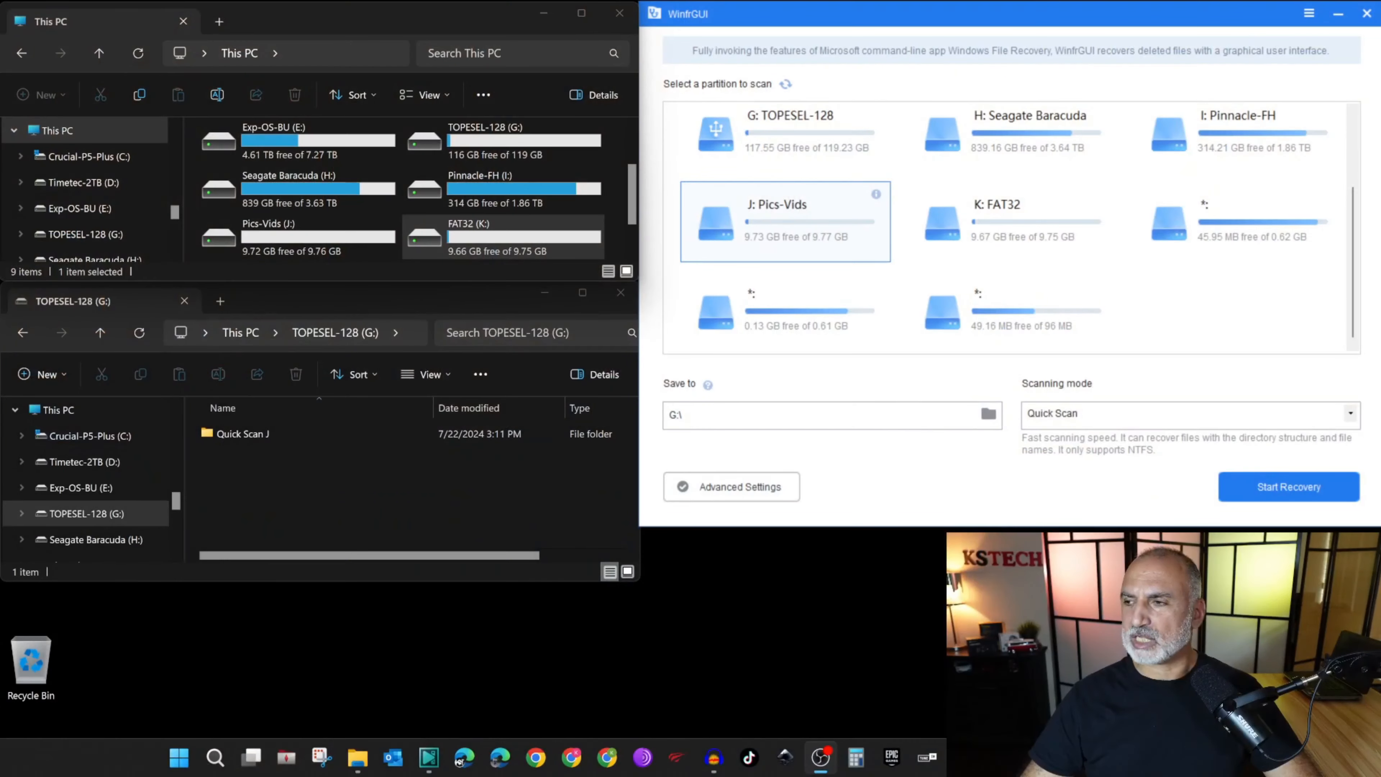
Check the contents of the Music folder on FAT32 (K:), and delete that folder from the drive
double_click(465, 233)
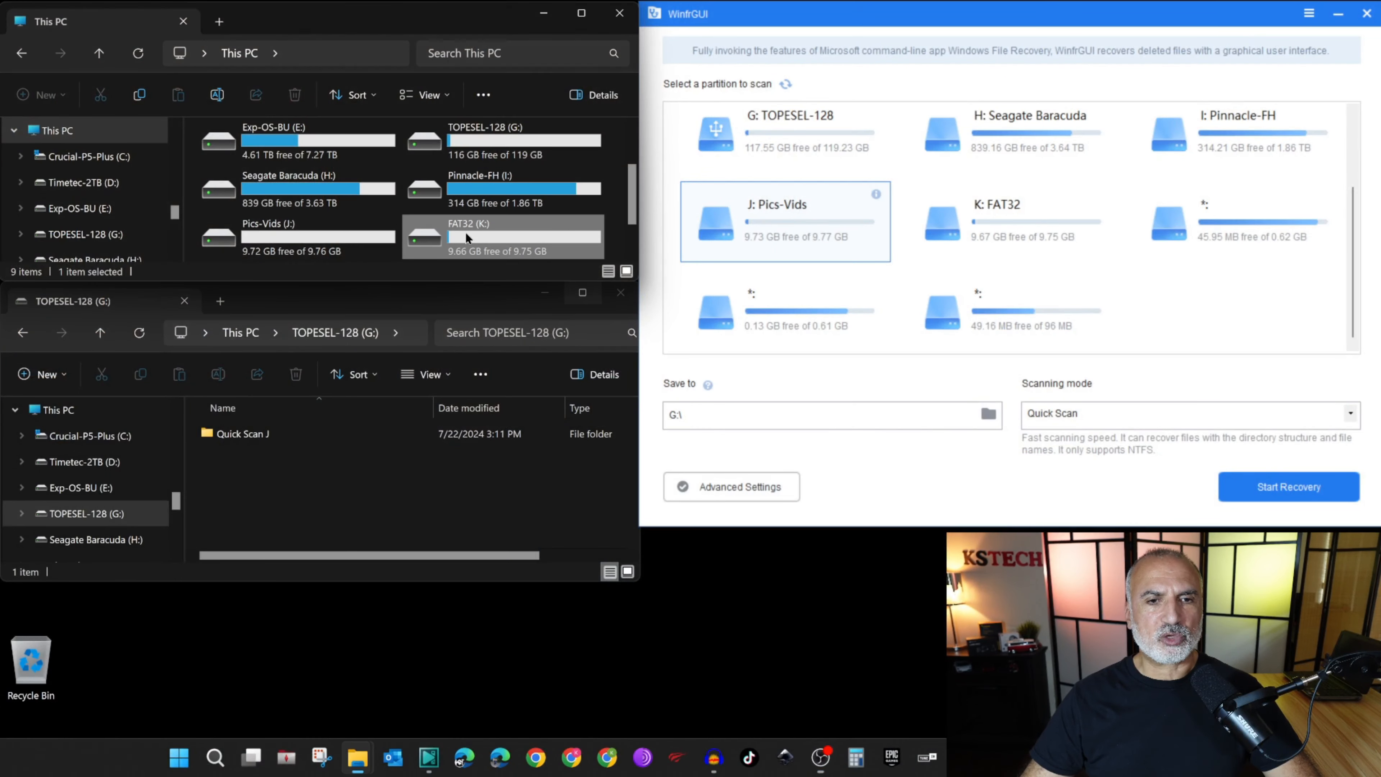
double_click(231, 155)
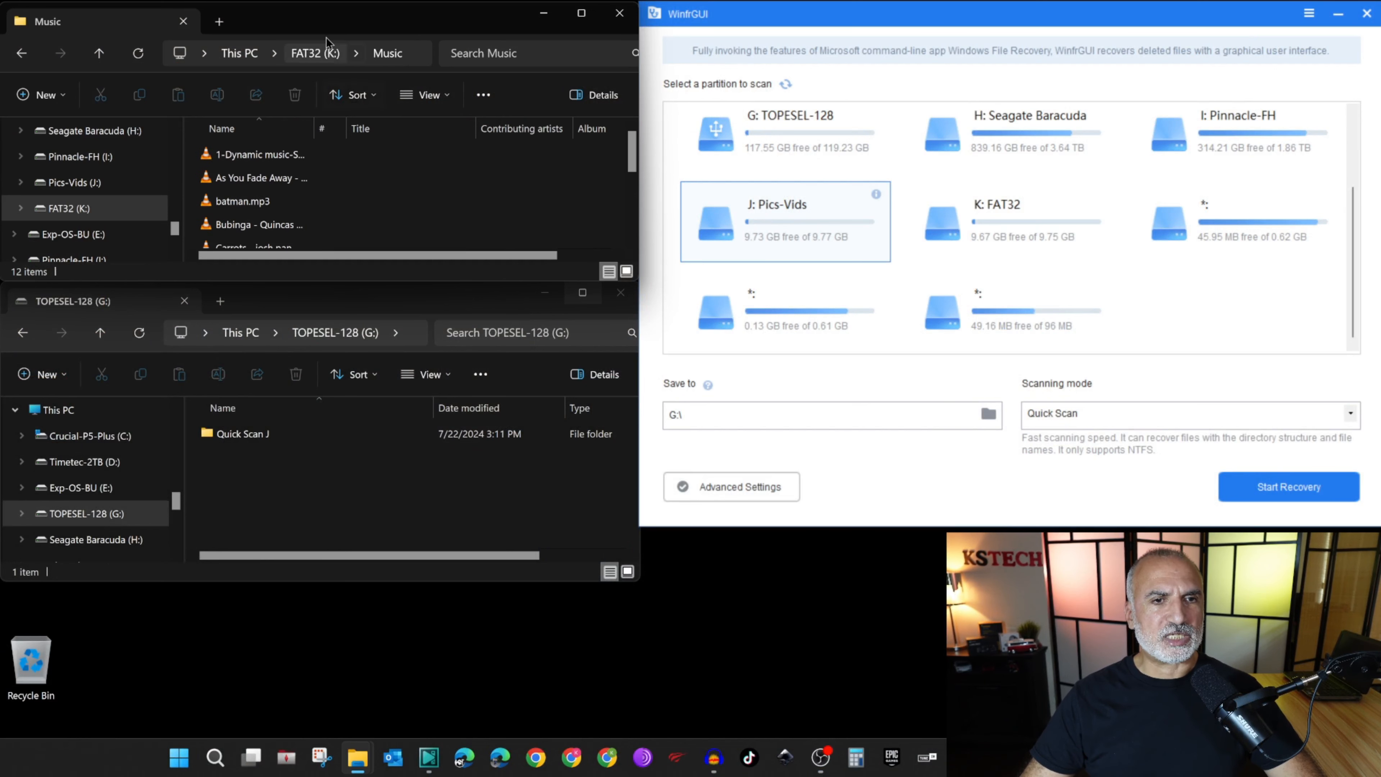
click(325, 54)
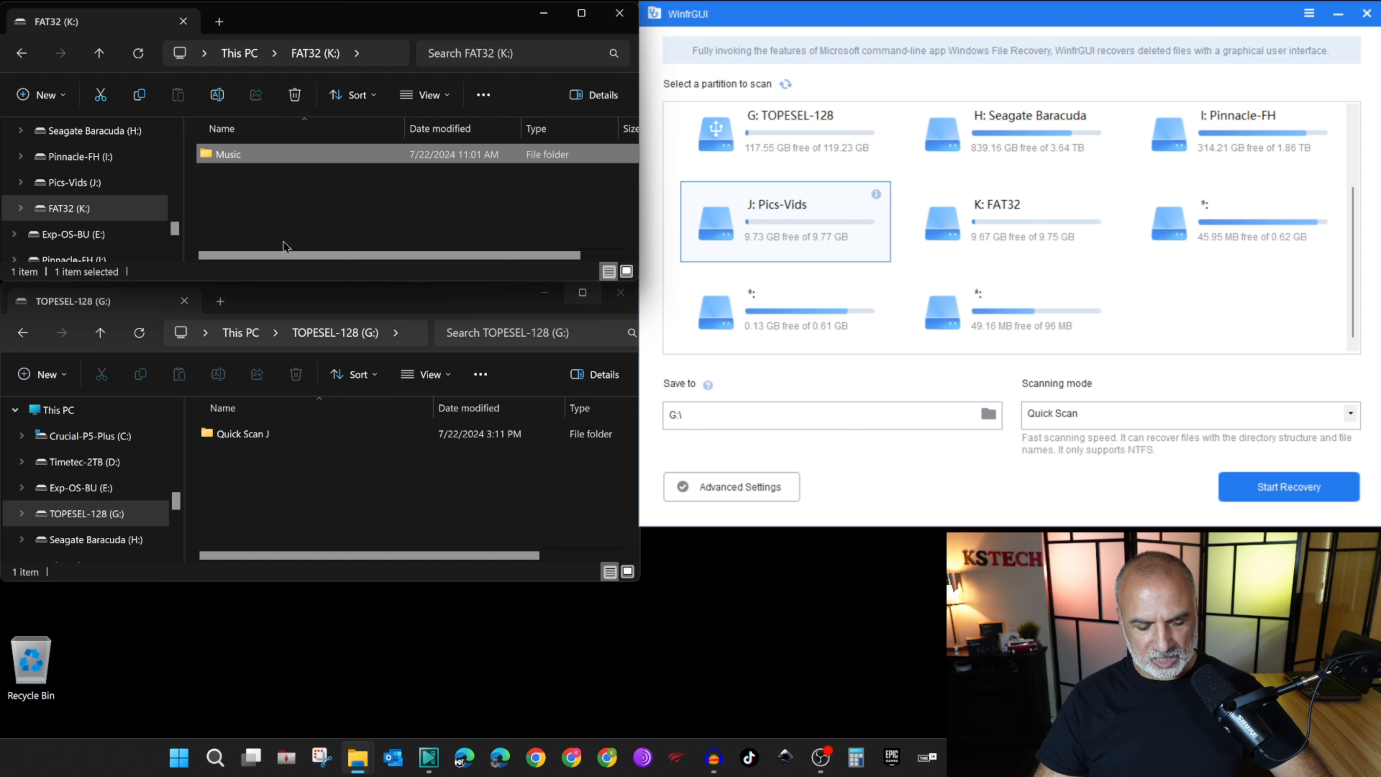
key(Delete)
key(Return)
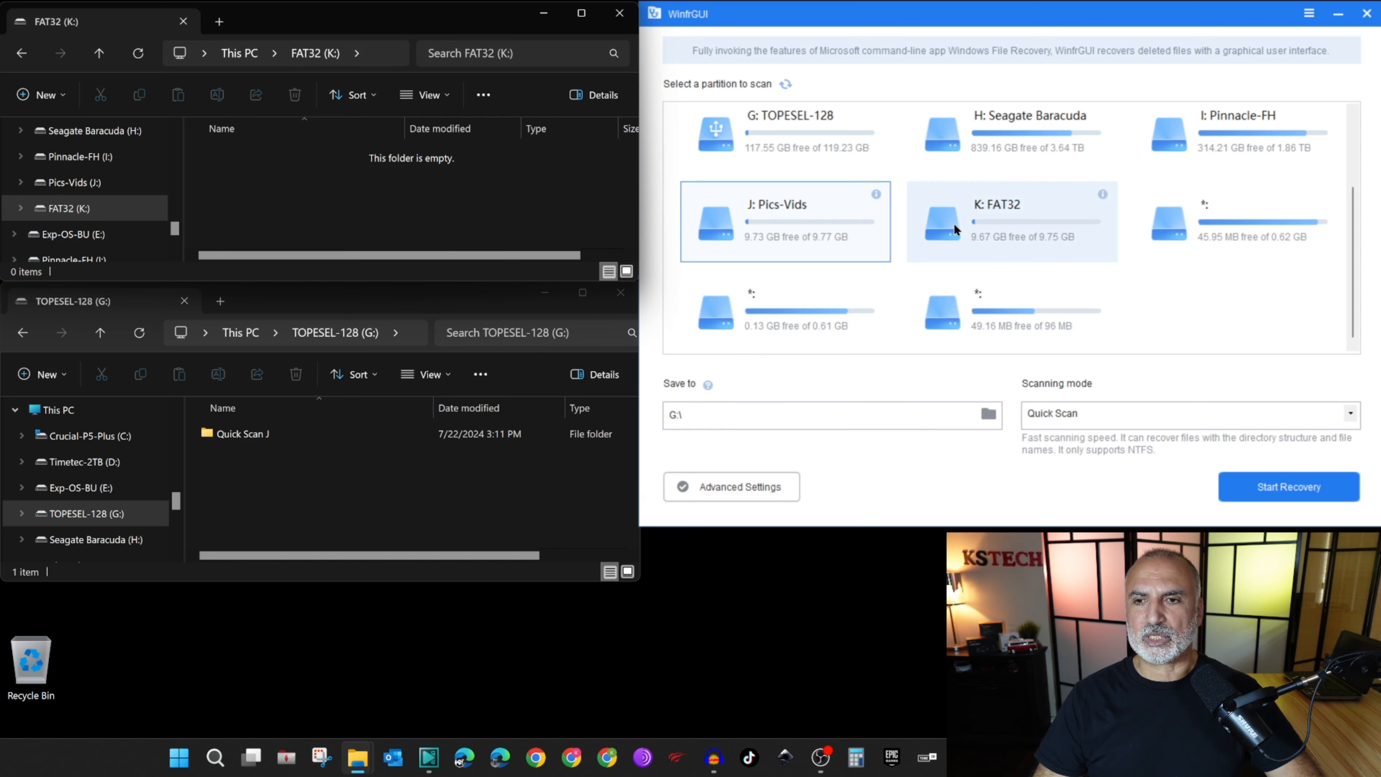
Run a Deep Scan recovery on the K: FAT32 partition in WinfrGUI, saving to G:\
click(942, 222)
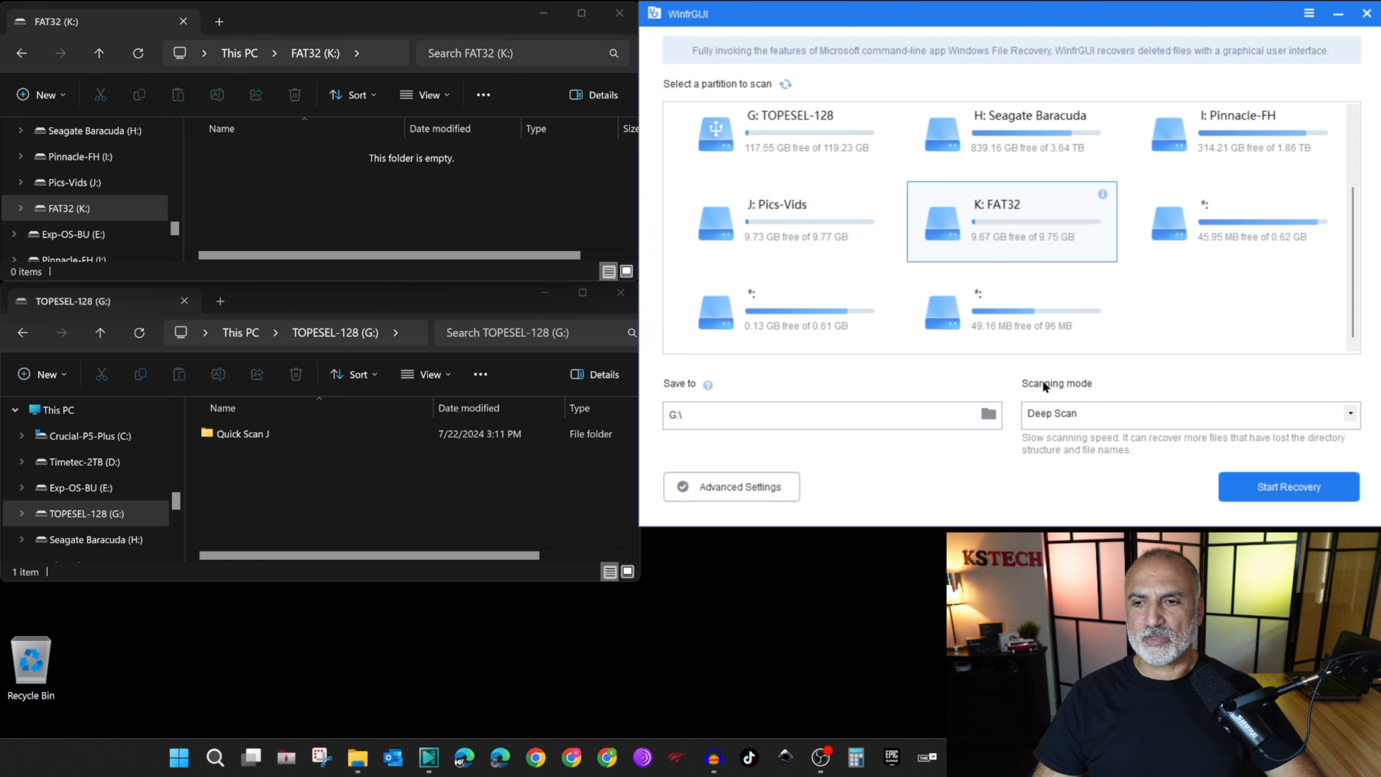
click(1089, 412)
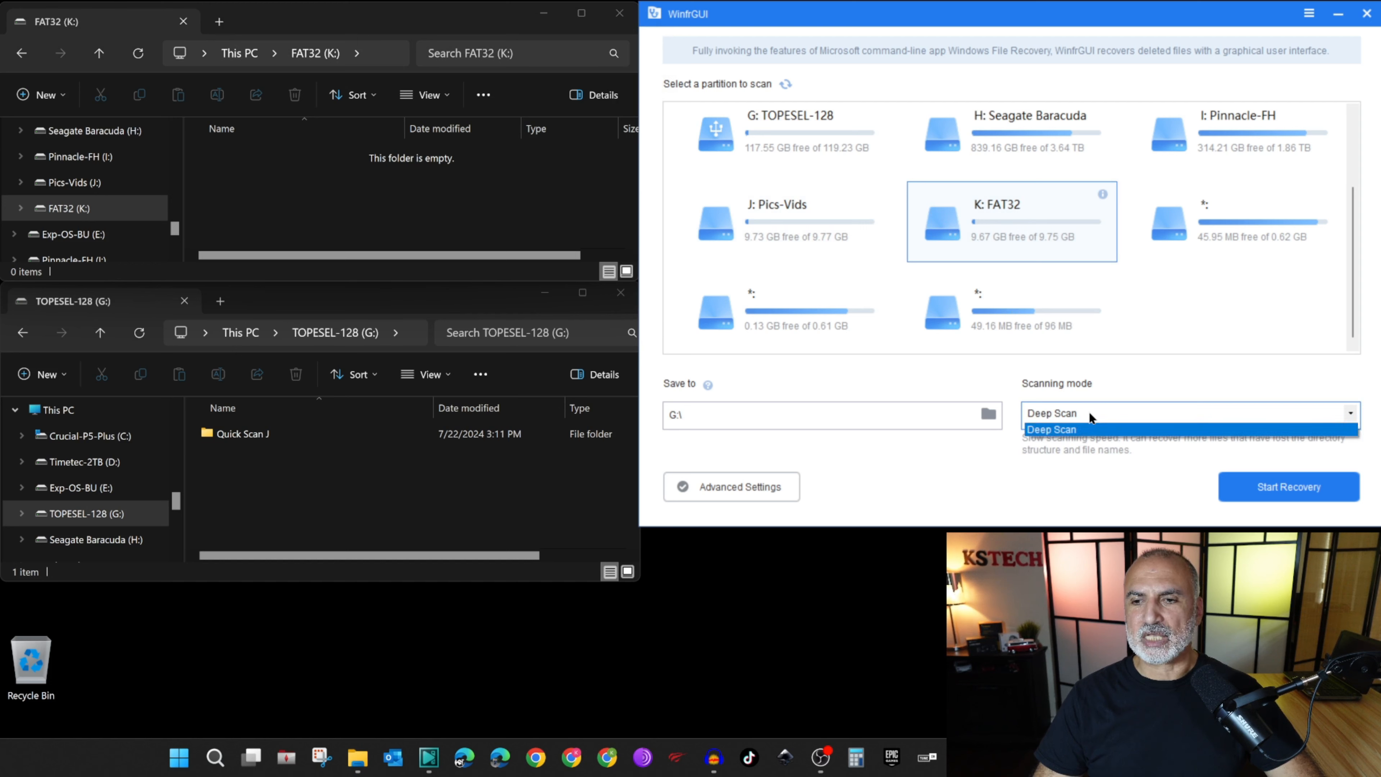
click(1089, 412)
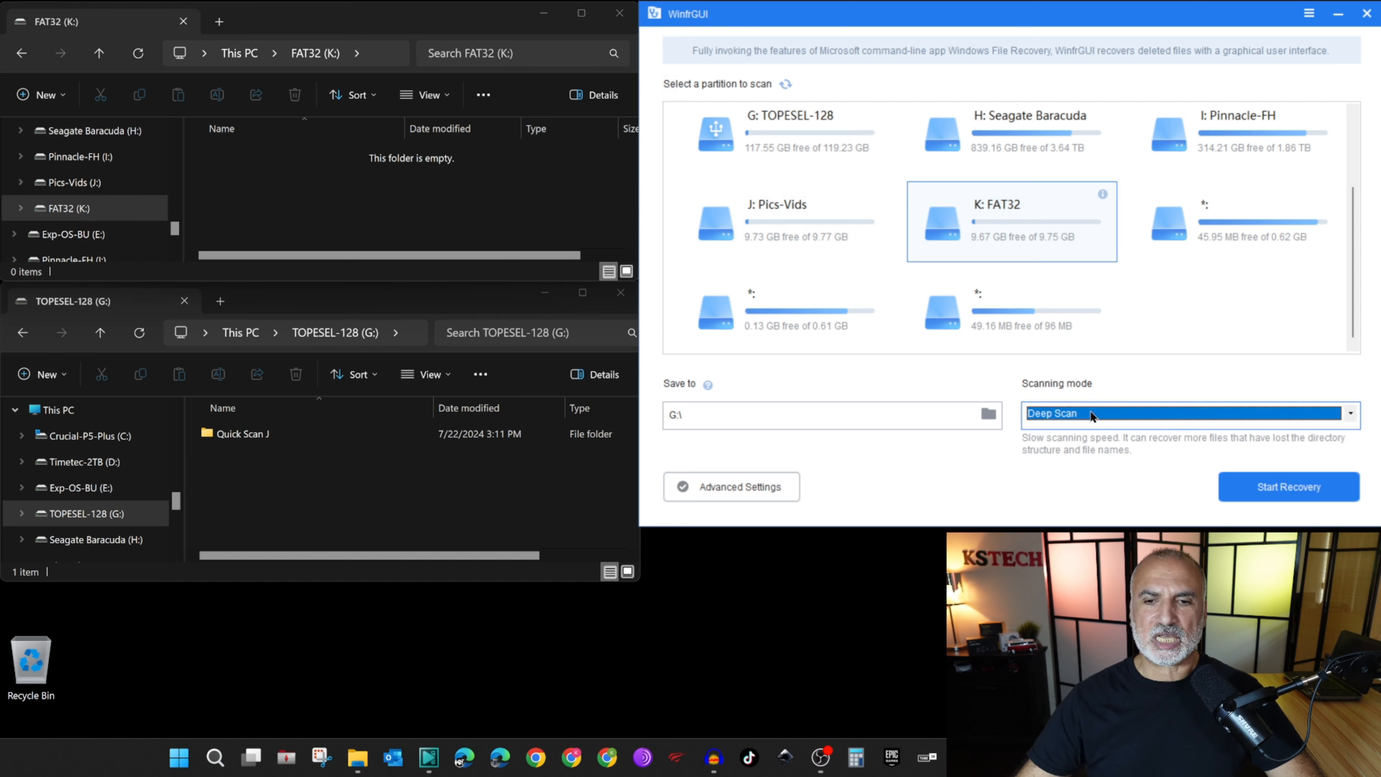
click(1173, 294)
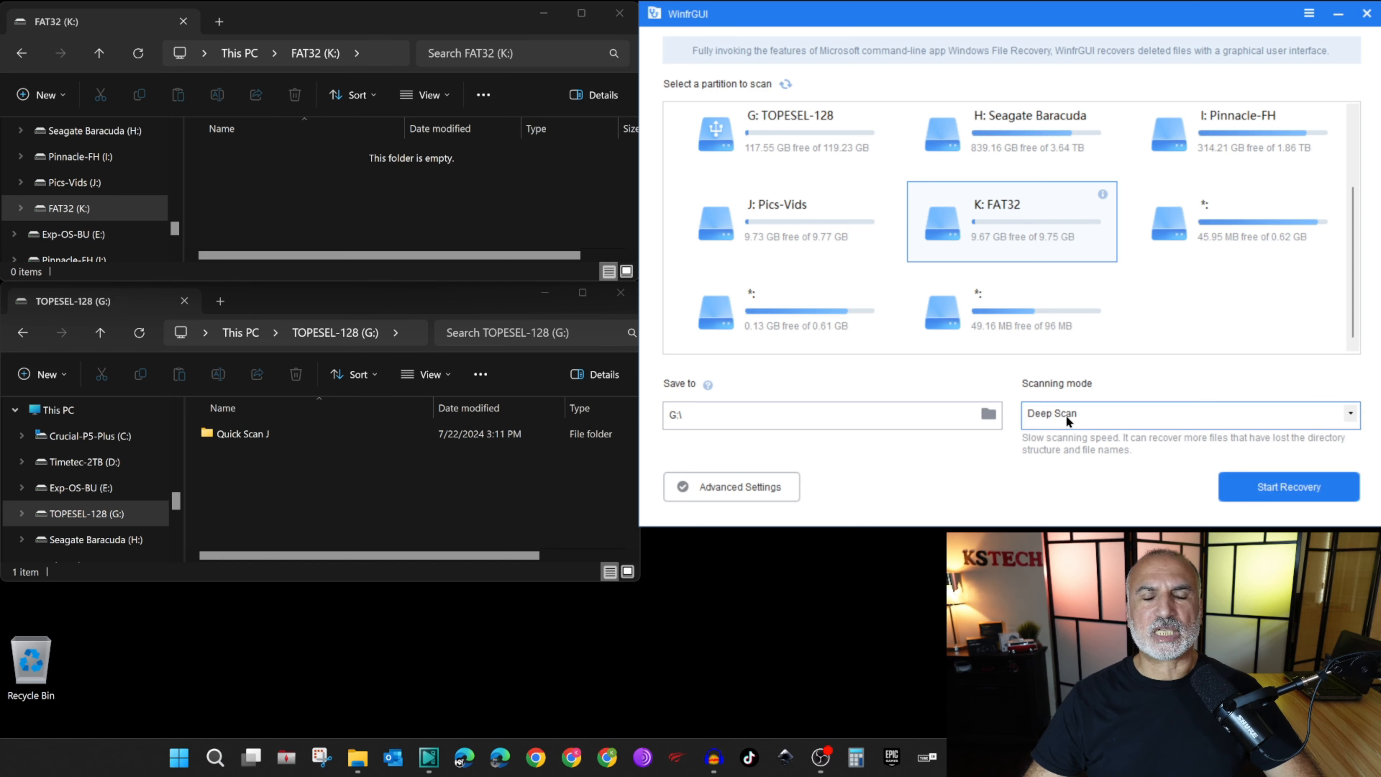
click(1239, 488)
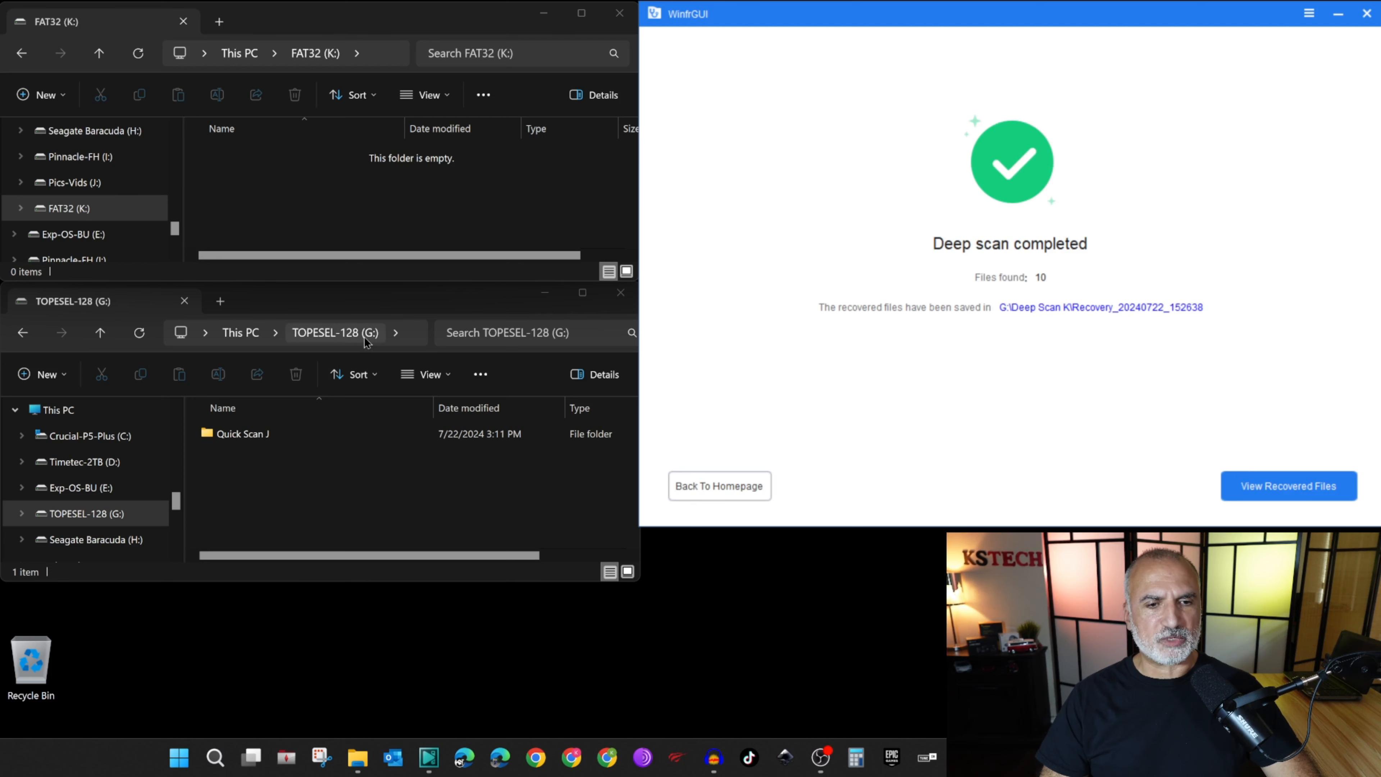
Open the mp3 folder within Deep Scan K's Recovery_20240722_152638 folder on TOPESEL-128 (G:) and look through the recovered audio files
click(322, 501)
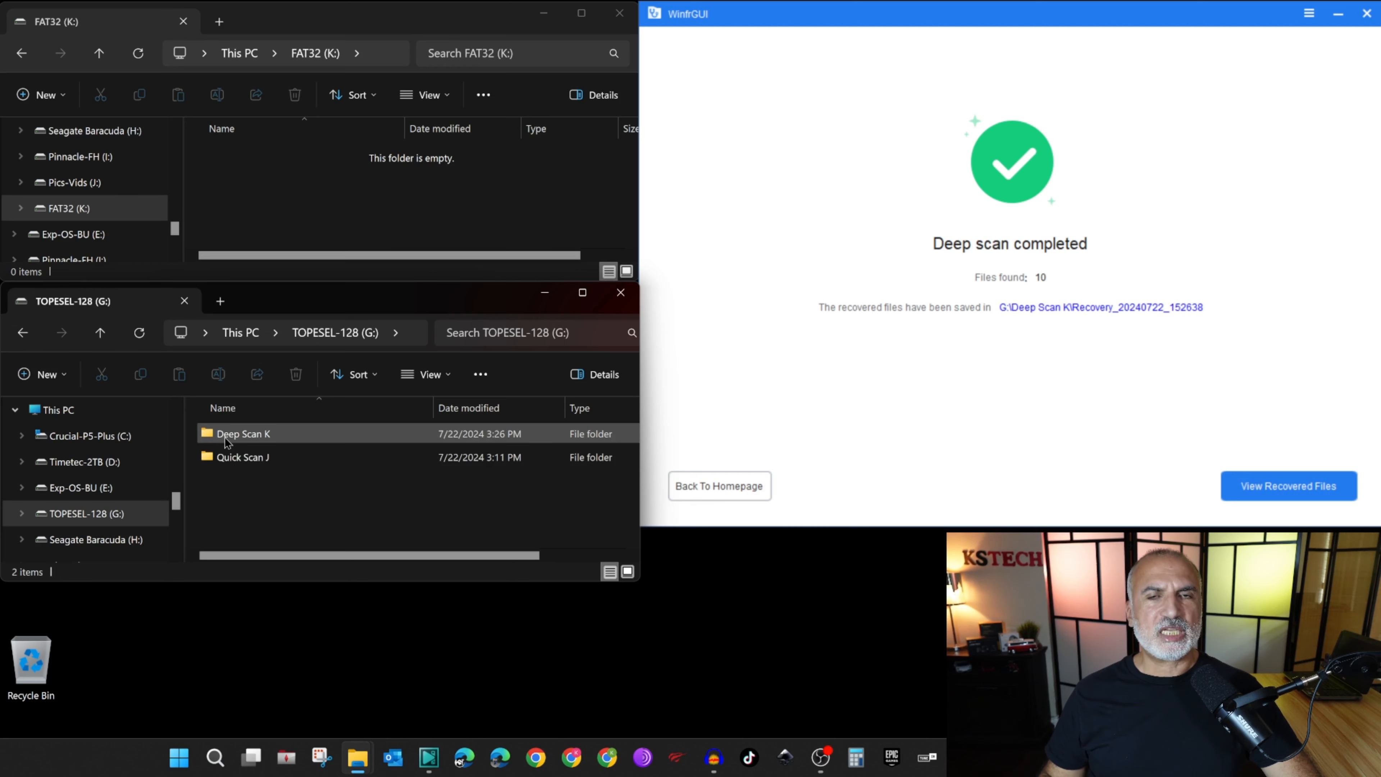
click(249, 438)
double_click(249, 438)
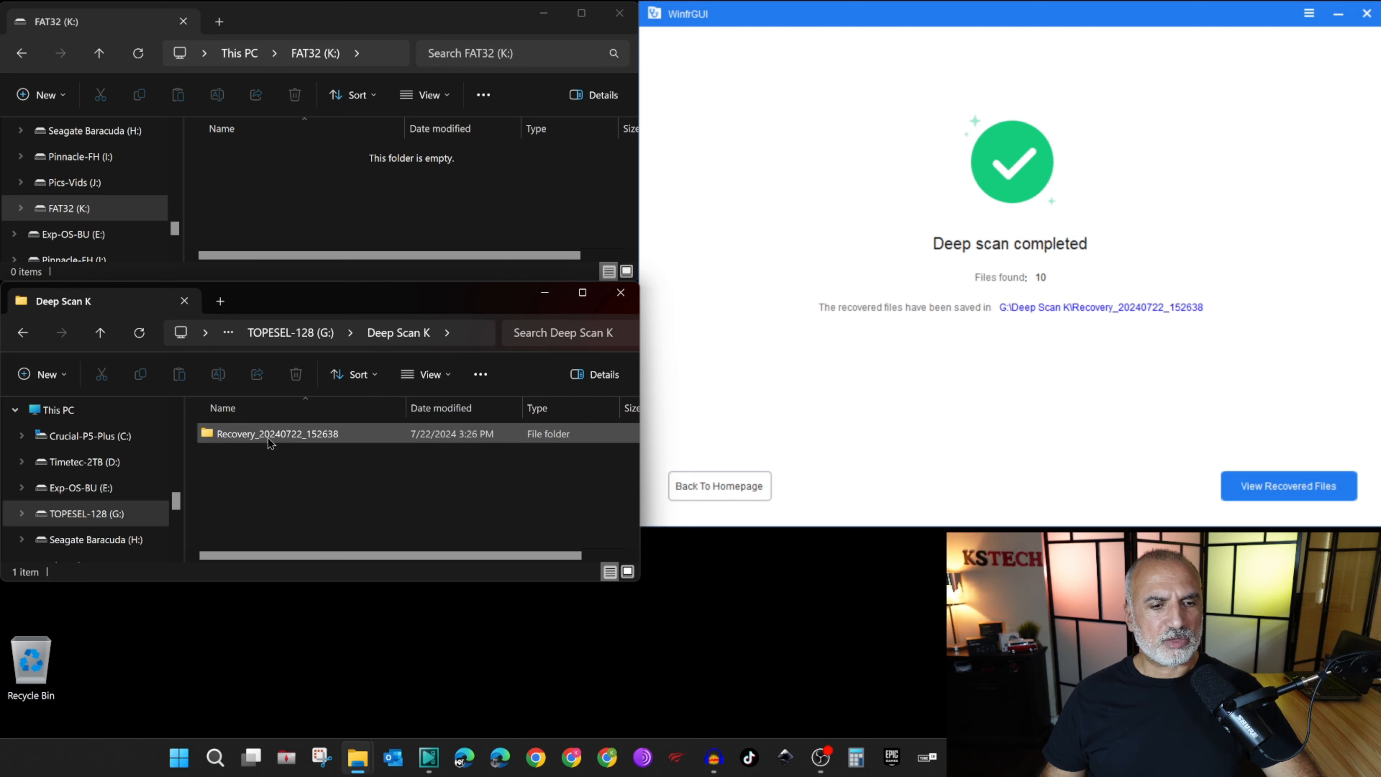
double_click(275, 435)
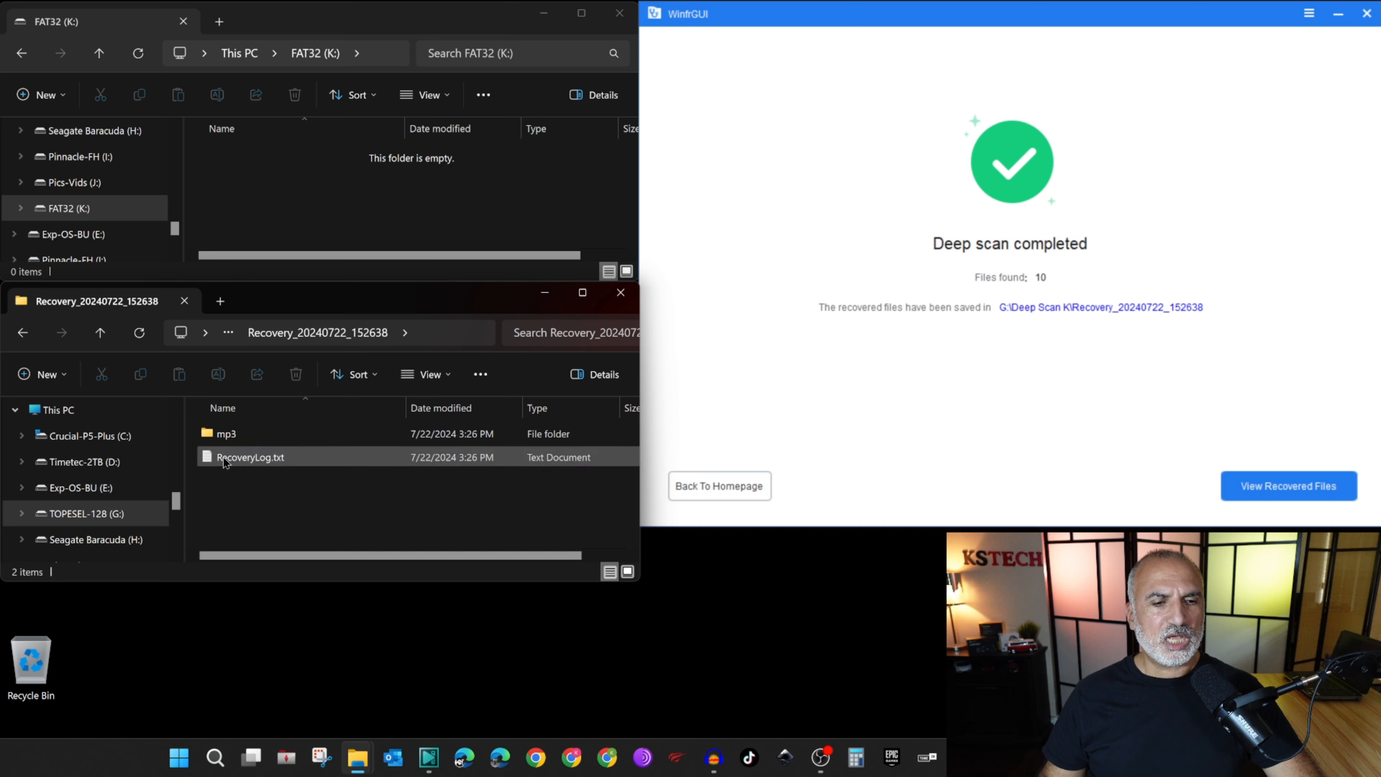
mouse_move(224, 438)
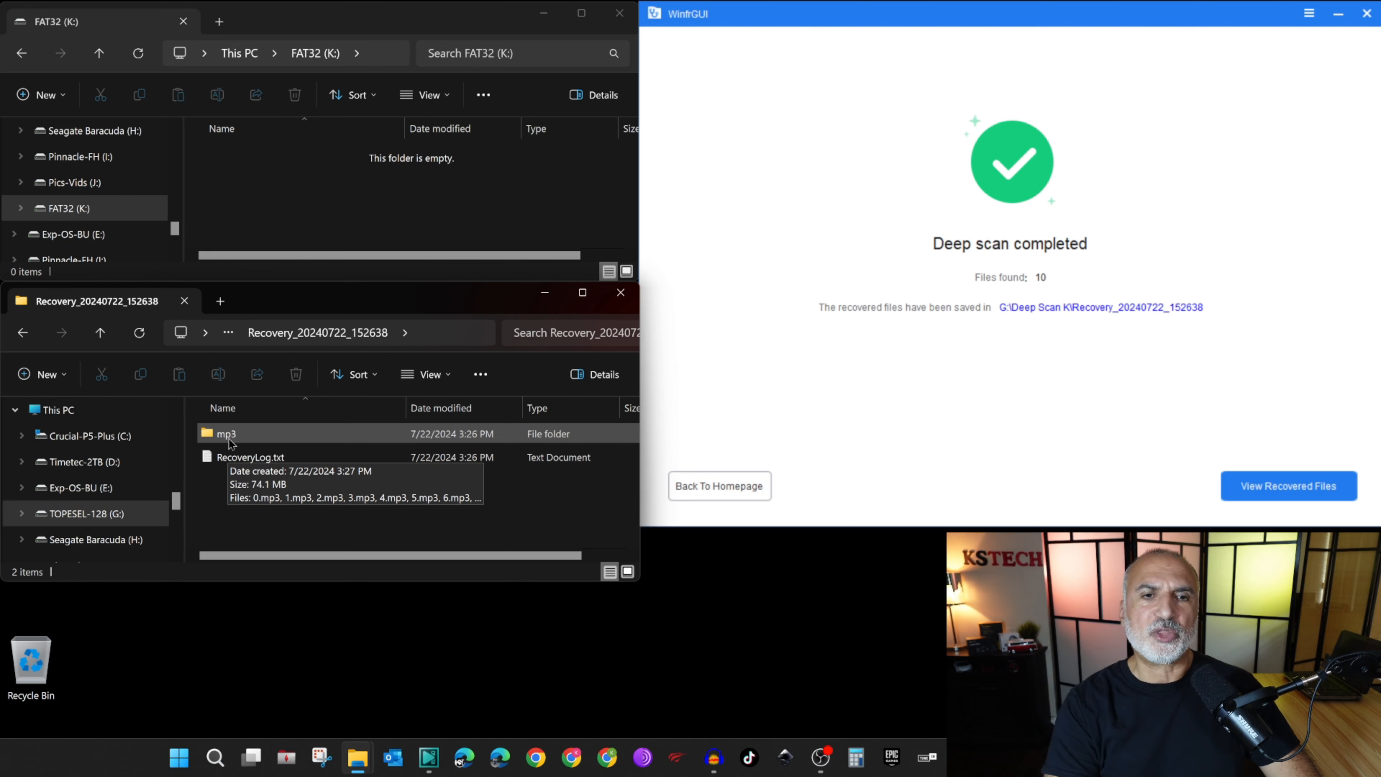
click(229, 436)
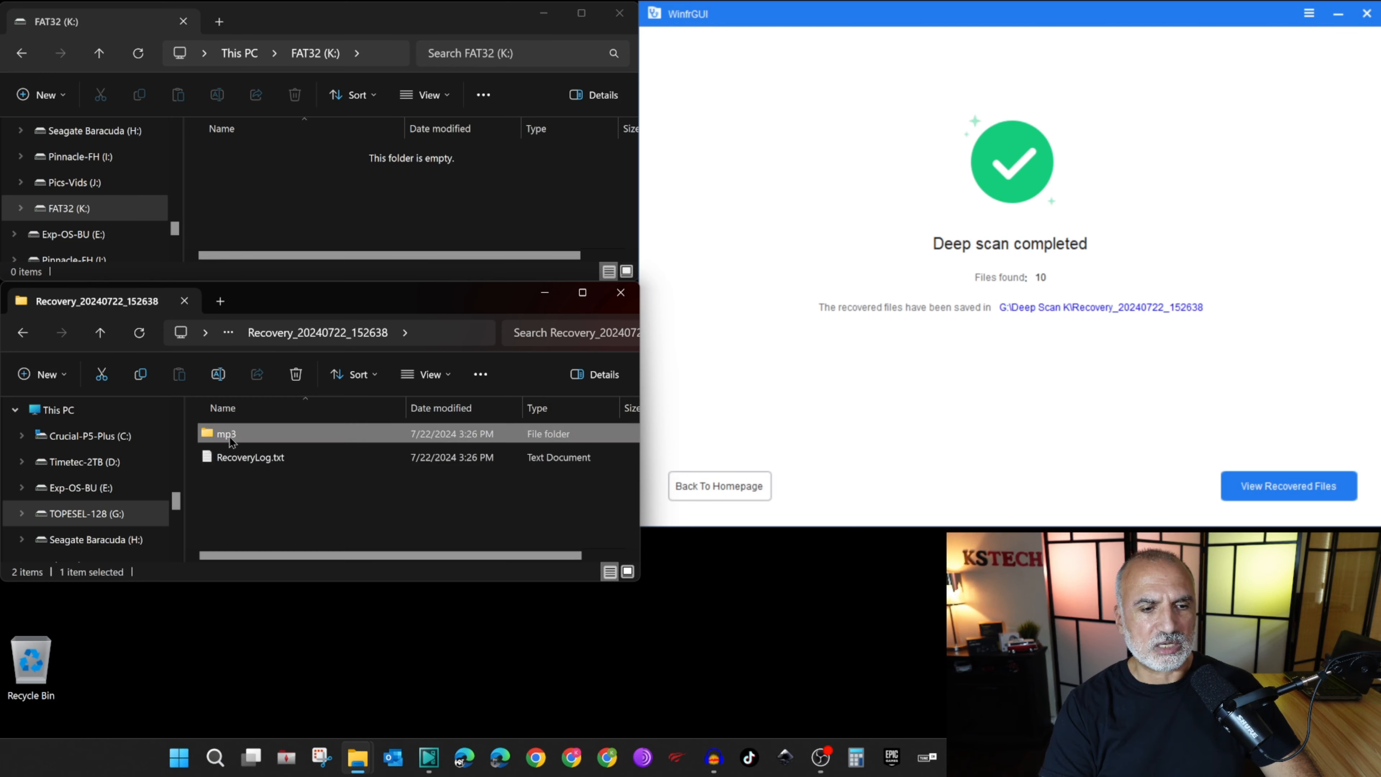
double_click(228, 436)
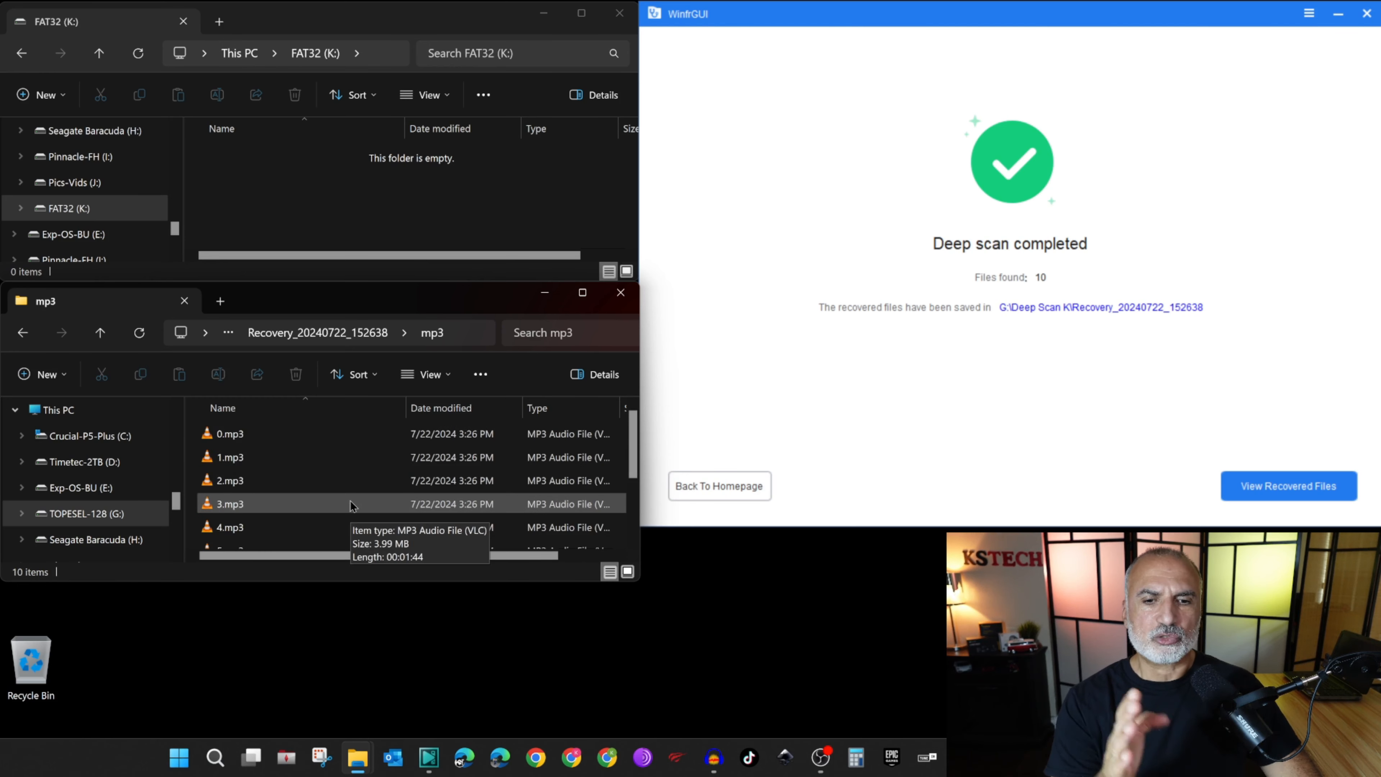
scroll(350, 501, down, 2)
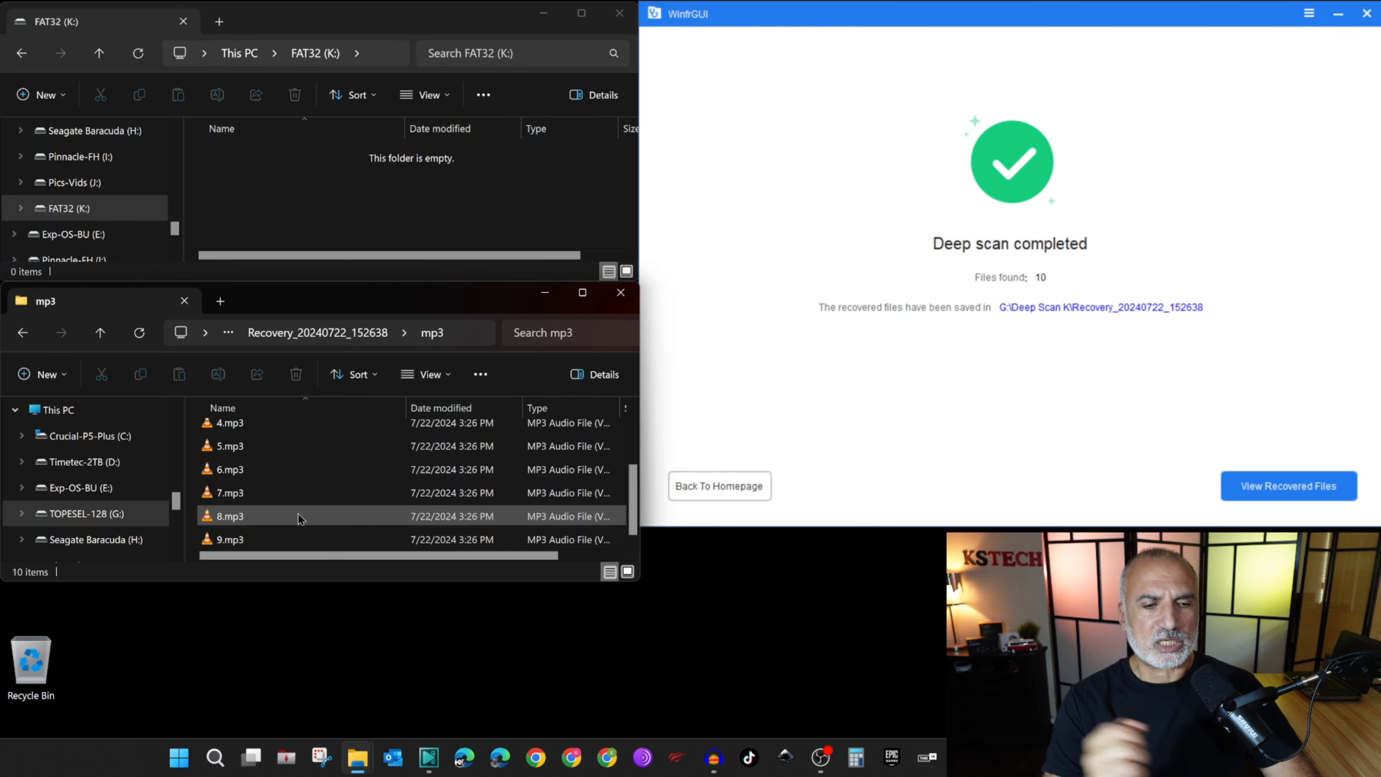
Play the recovered 6.mp3 to check it, close the player, and return to the FAT32 (K:) window
double_click(231, 471)
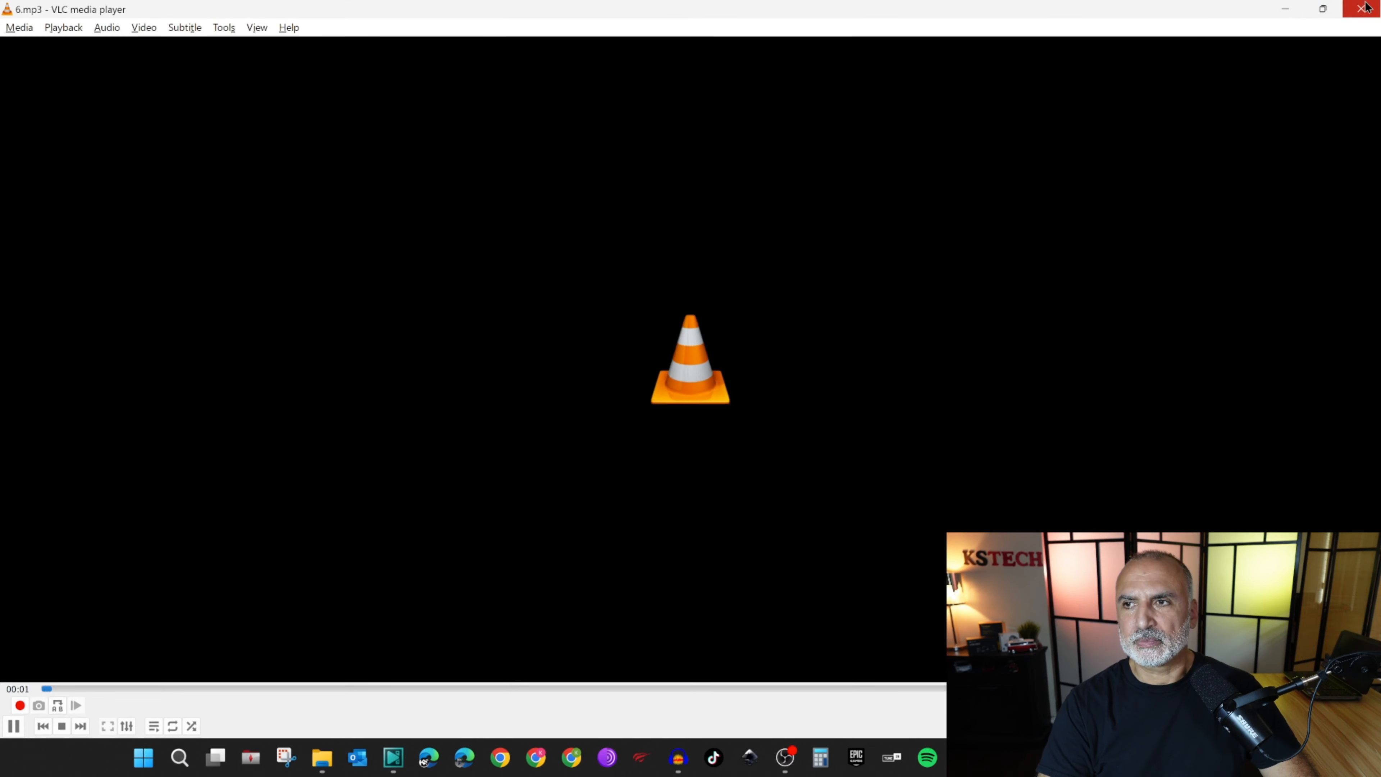
click(1366, 7)
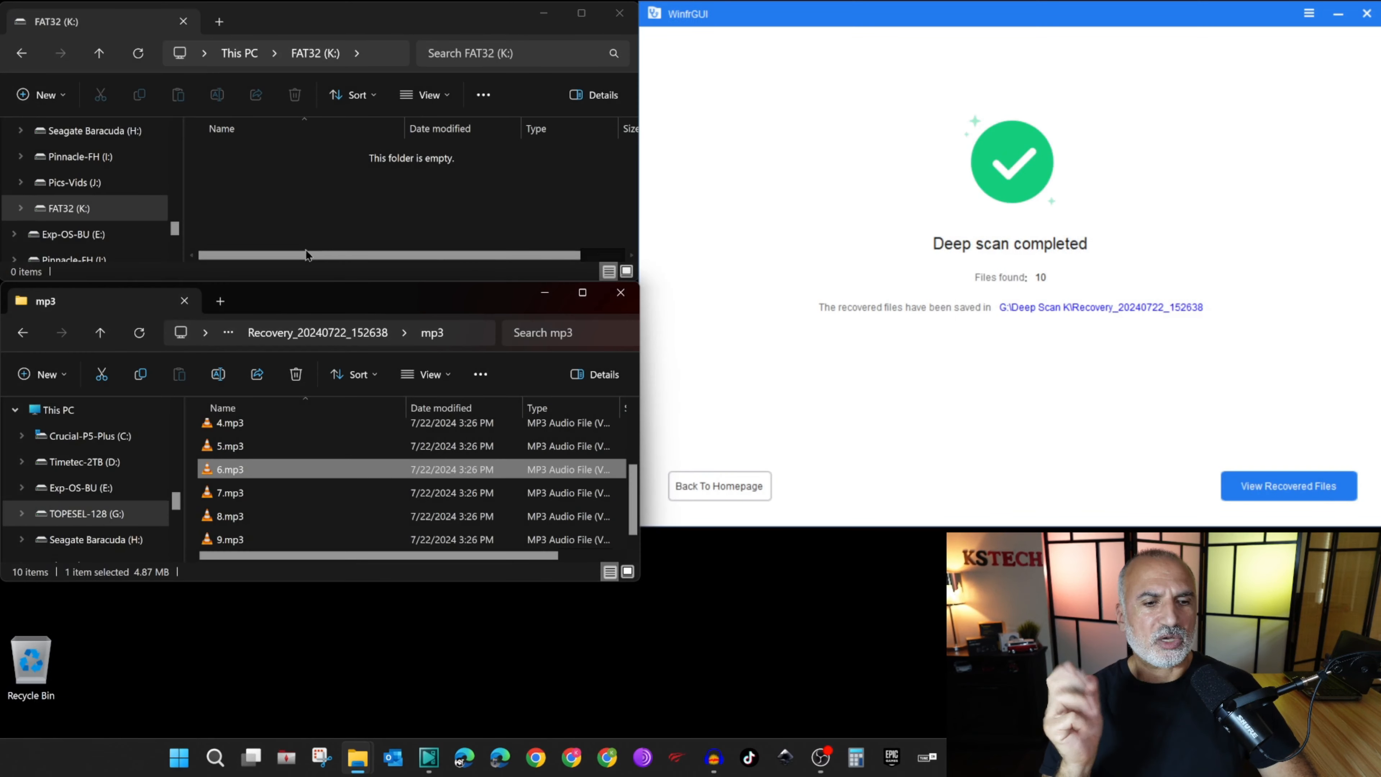
click(365, 205)
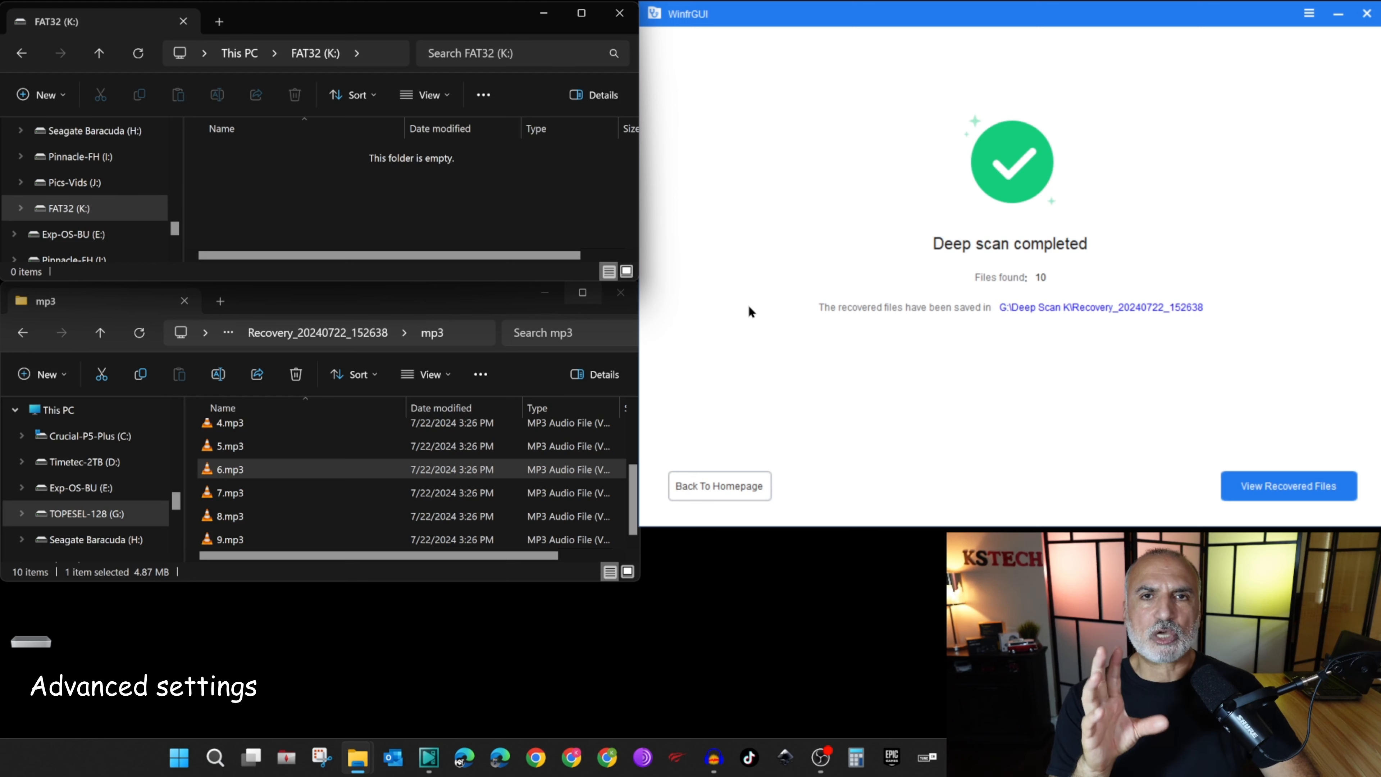
Return to the WinfrGUI homepage and view the advanced Deep Scan settings for K: FAT32, leaving them without changes
click(702, 484)
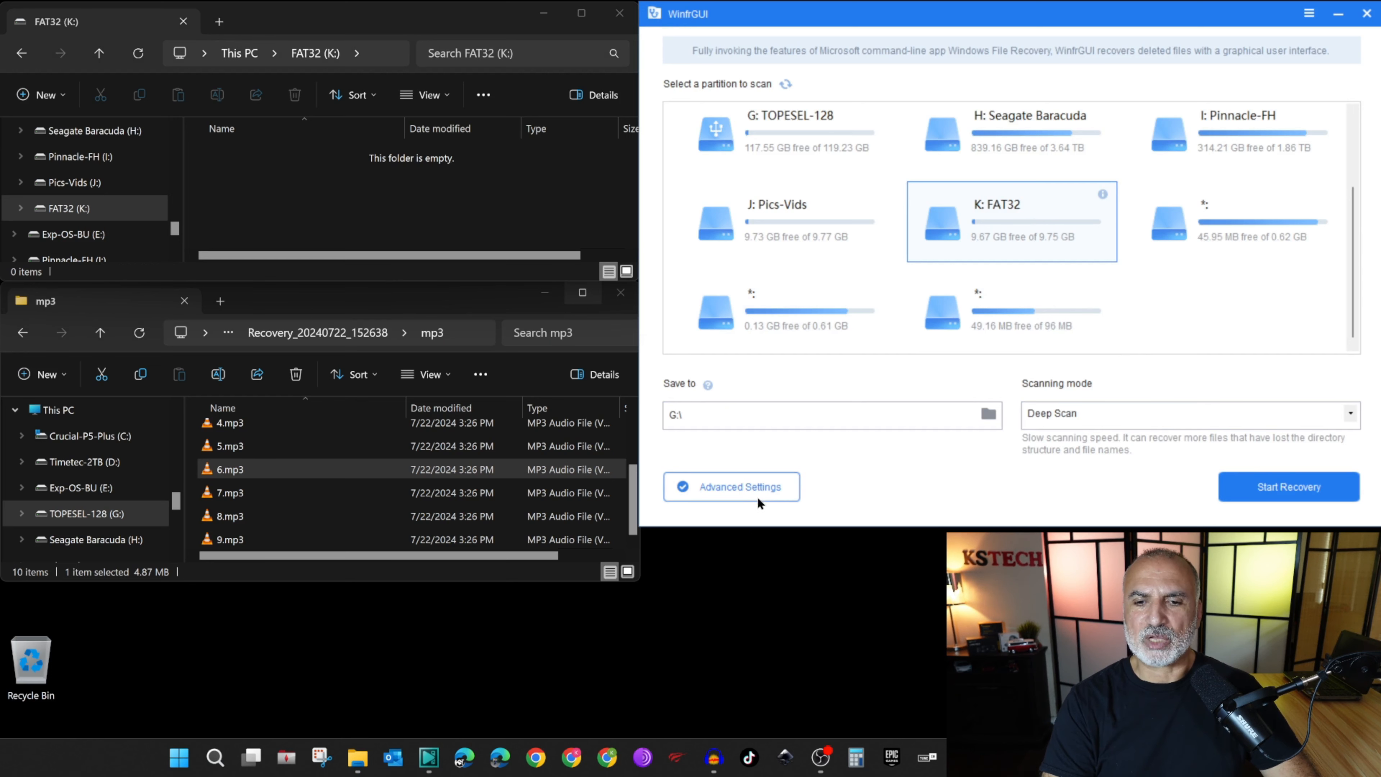
click(743, 489)
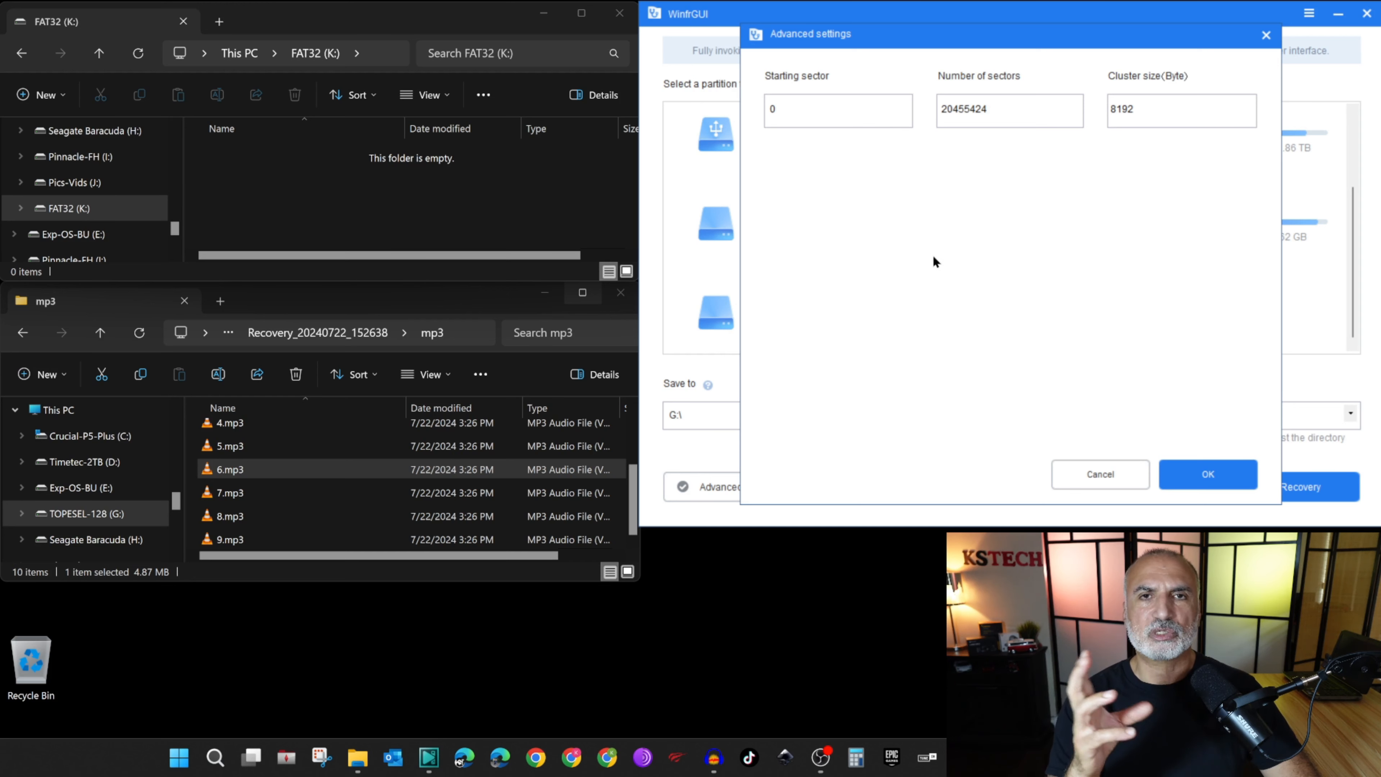
click(1092, 477)
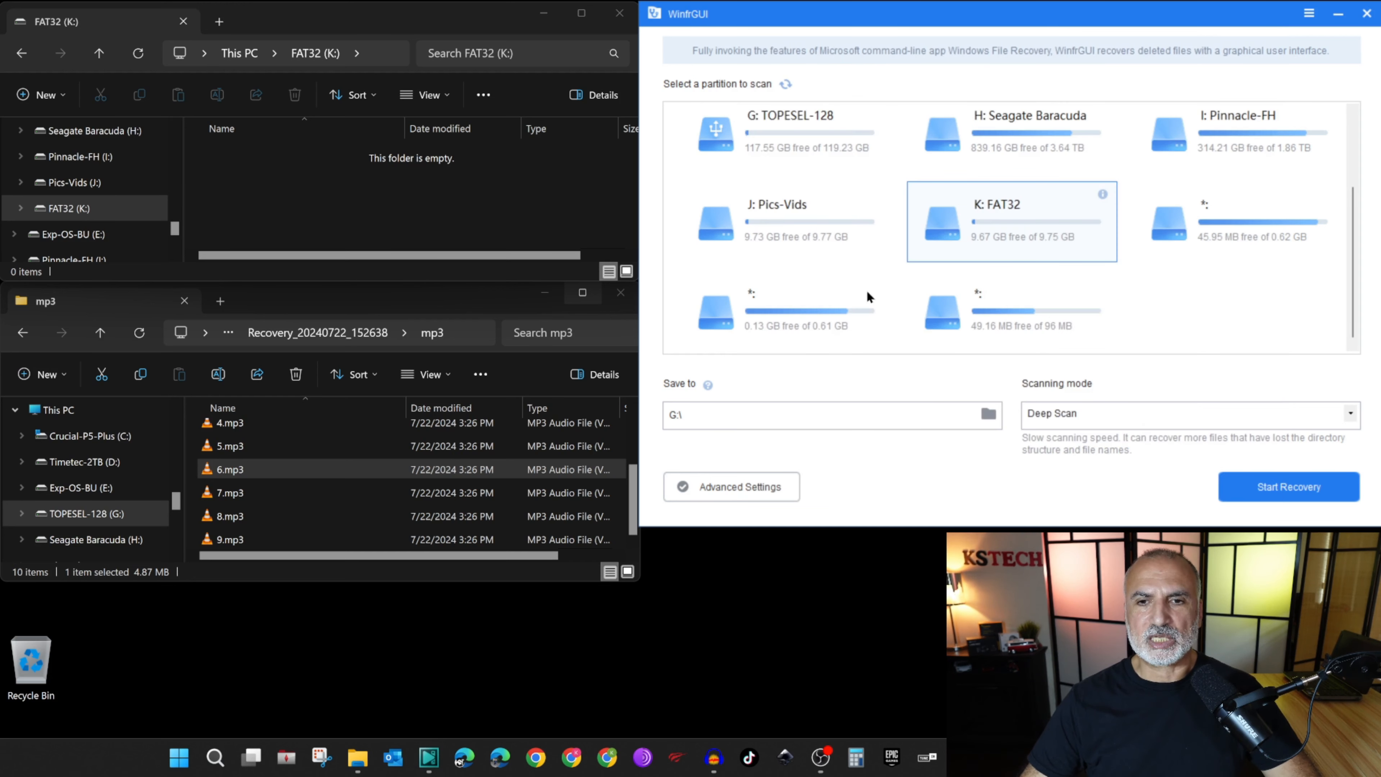
Select the J: Pics-Vids partition and examine its advanced Quick Scan settings, including the custom extensions/file names filter
click(769, 209)
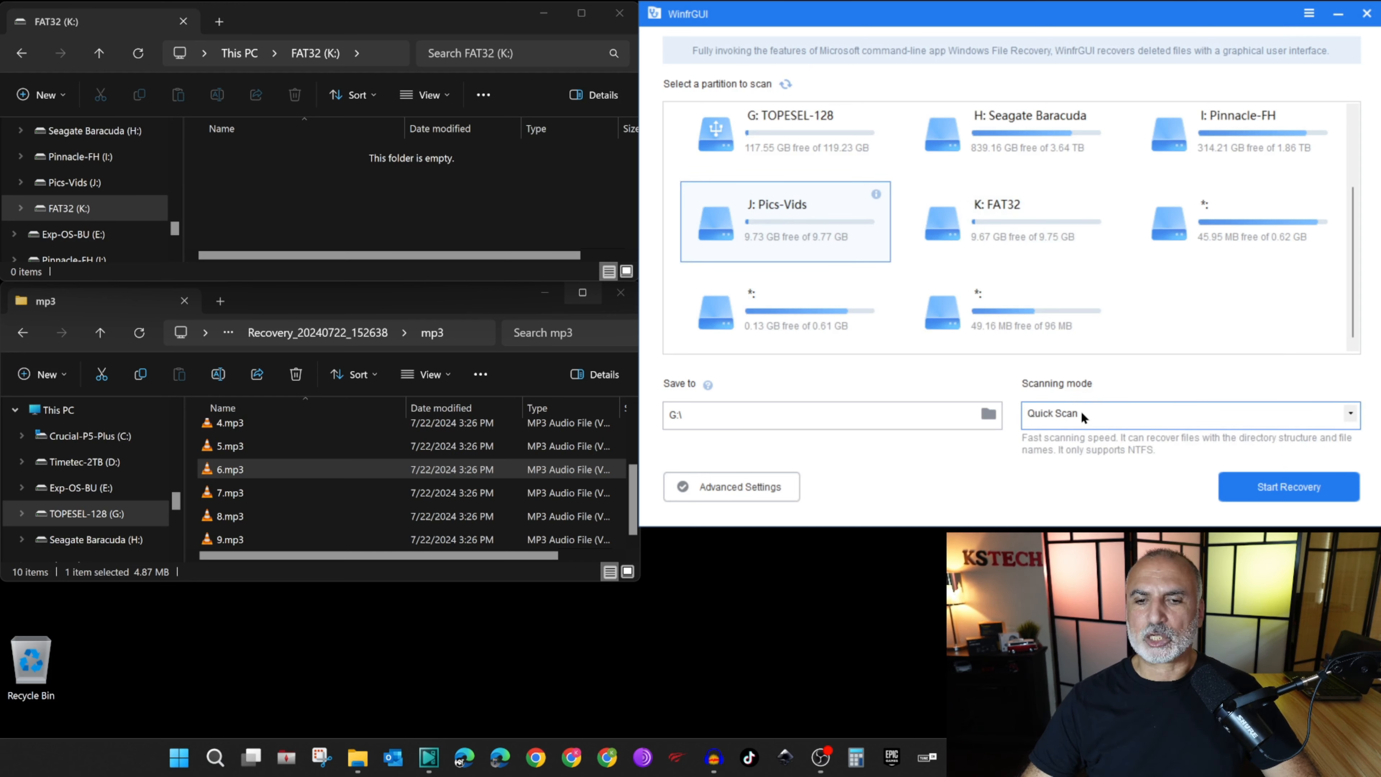
click(728, 488)
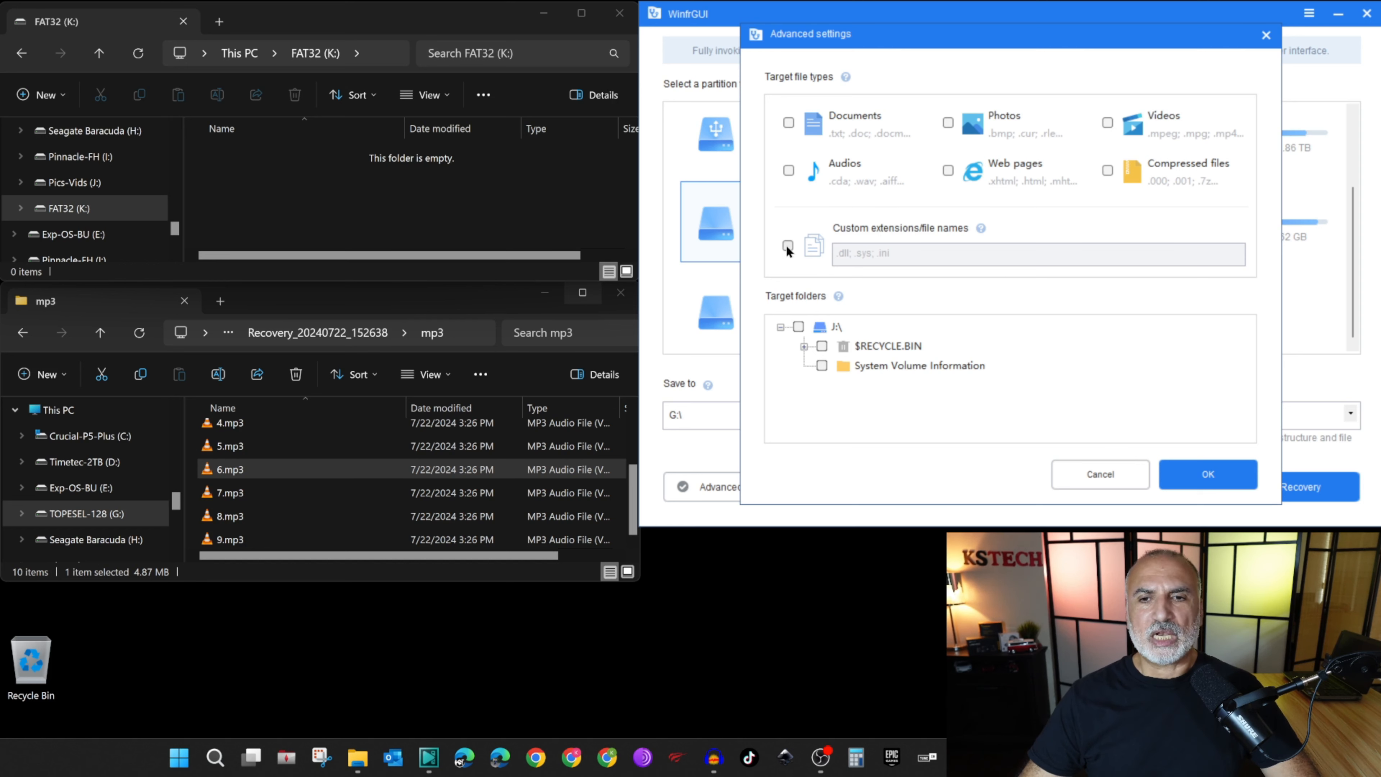
click(922, 251)
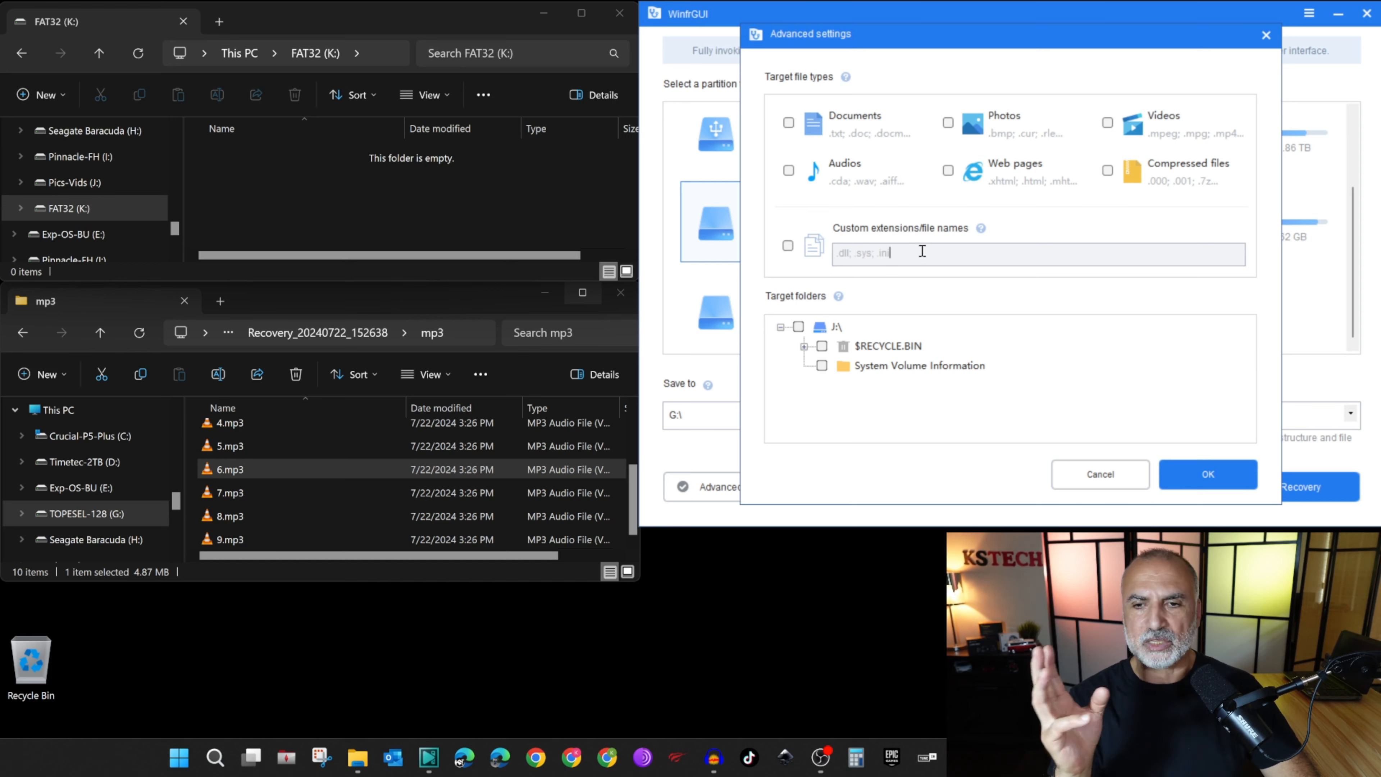